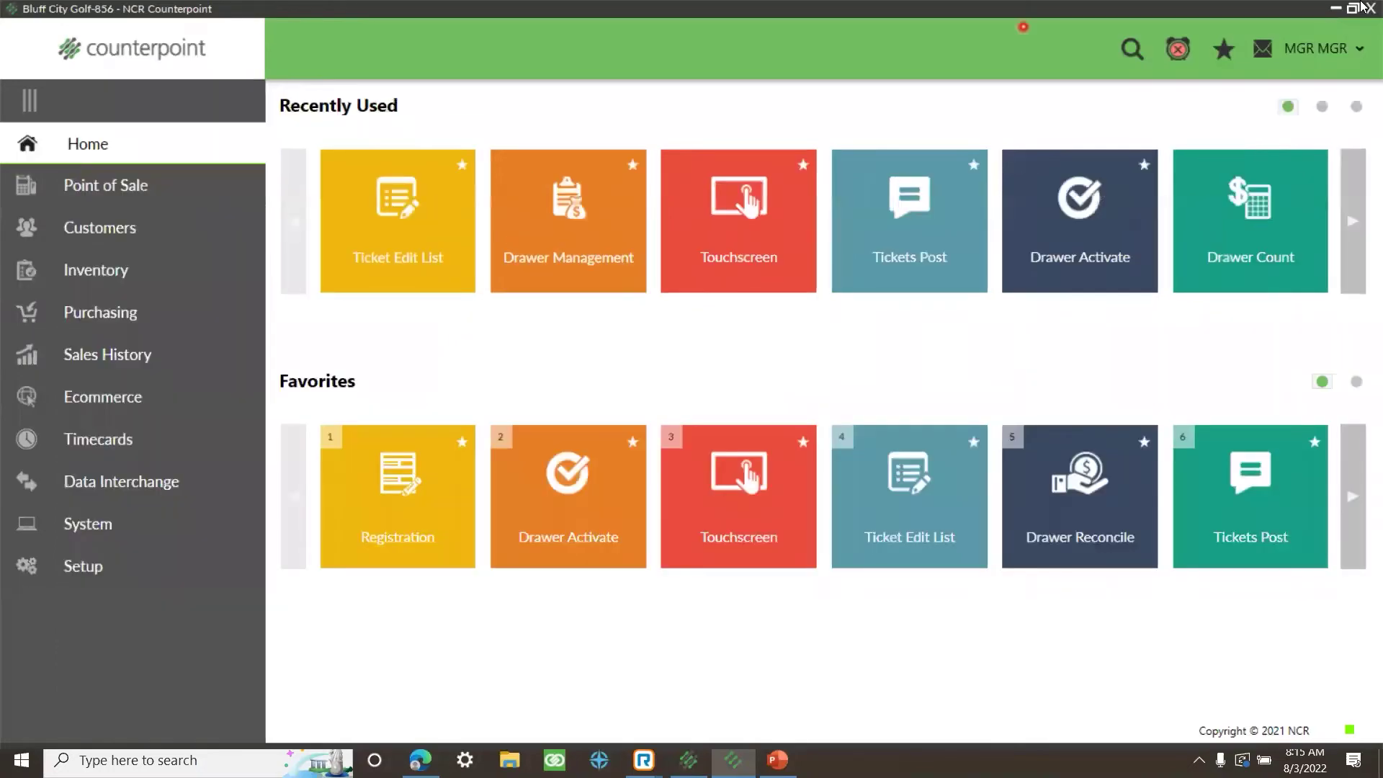
Step: Switch to the other Counterpoint window and review its Setup options for System and Point of Sale, plus its Customers options
{"action": "left_click", "coordinate": [1334, 9]}
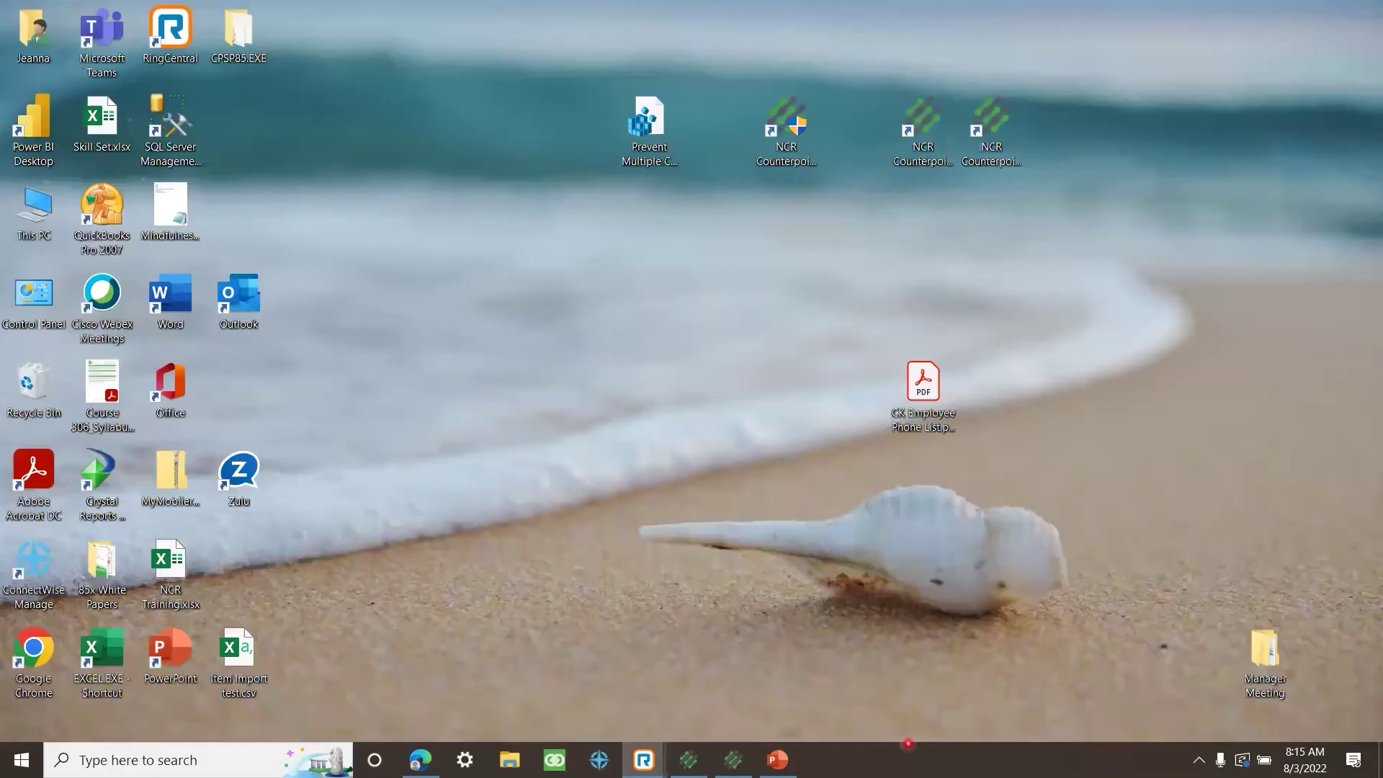
{"action": "left_click", "coordinate": [689, 760]}
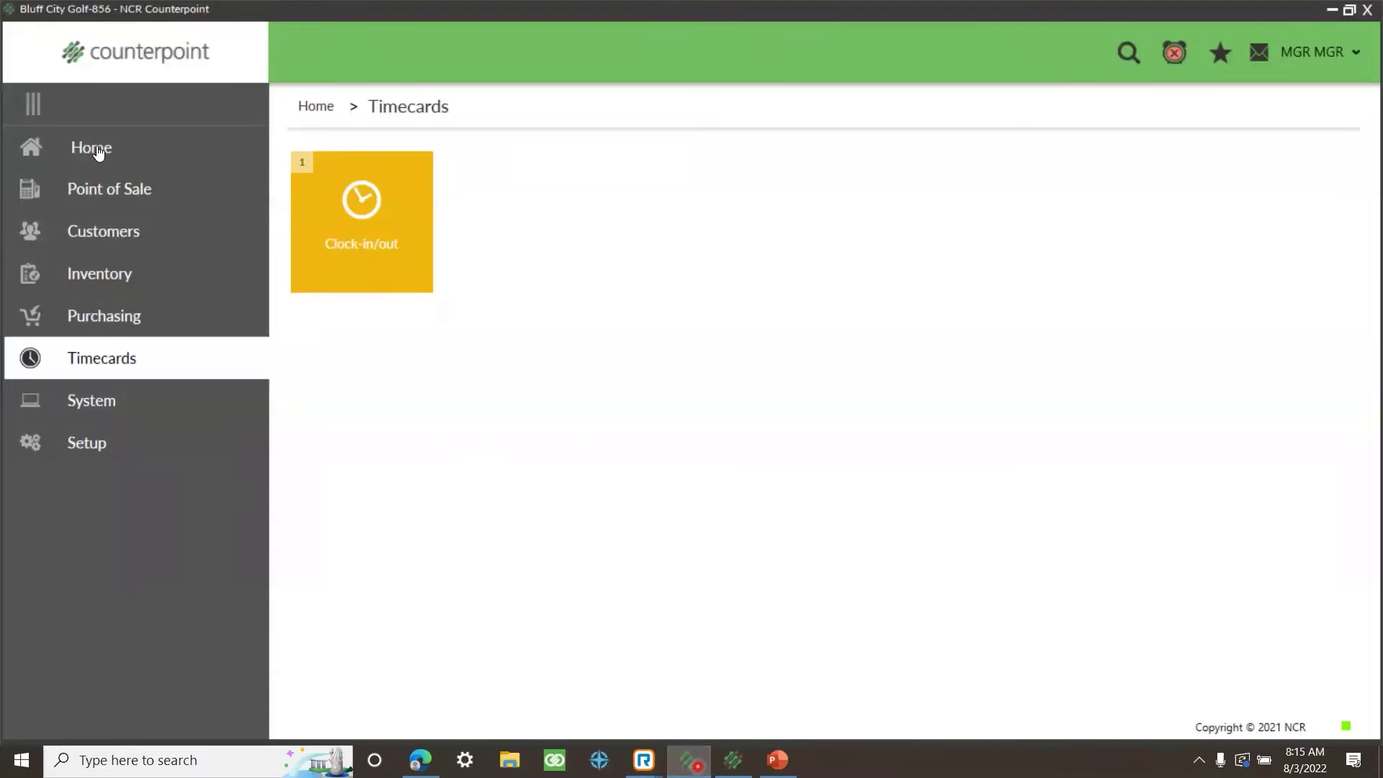
{"action": "left_click", "coordinate": [77, 445]}
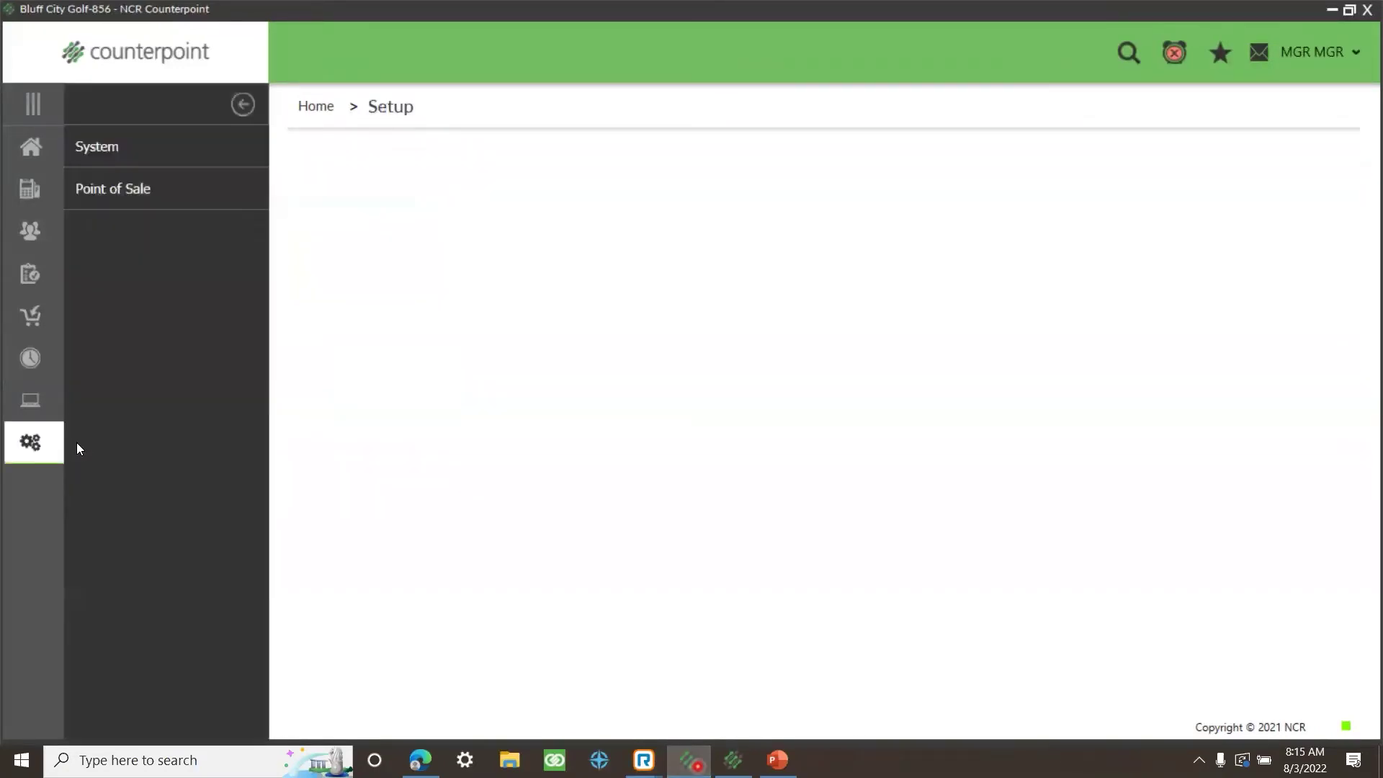
{"action": "left_click", "coordinate": [173, 140]}
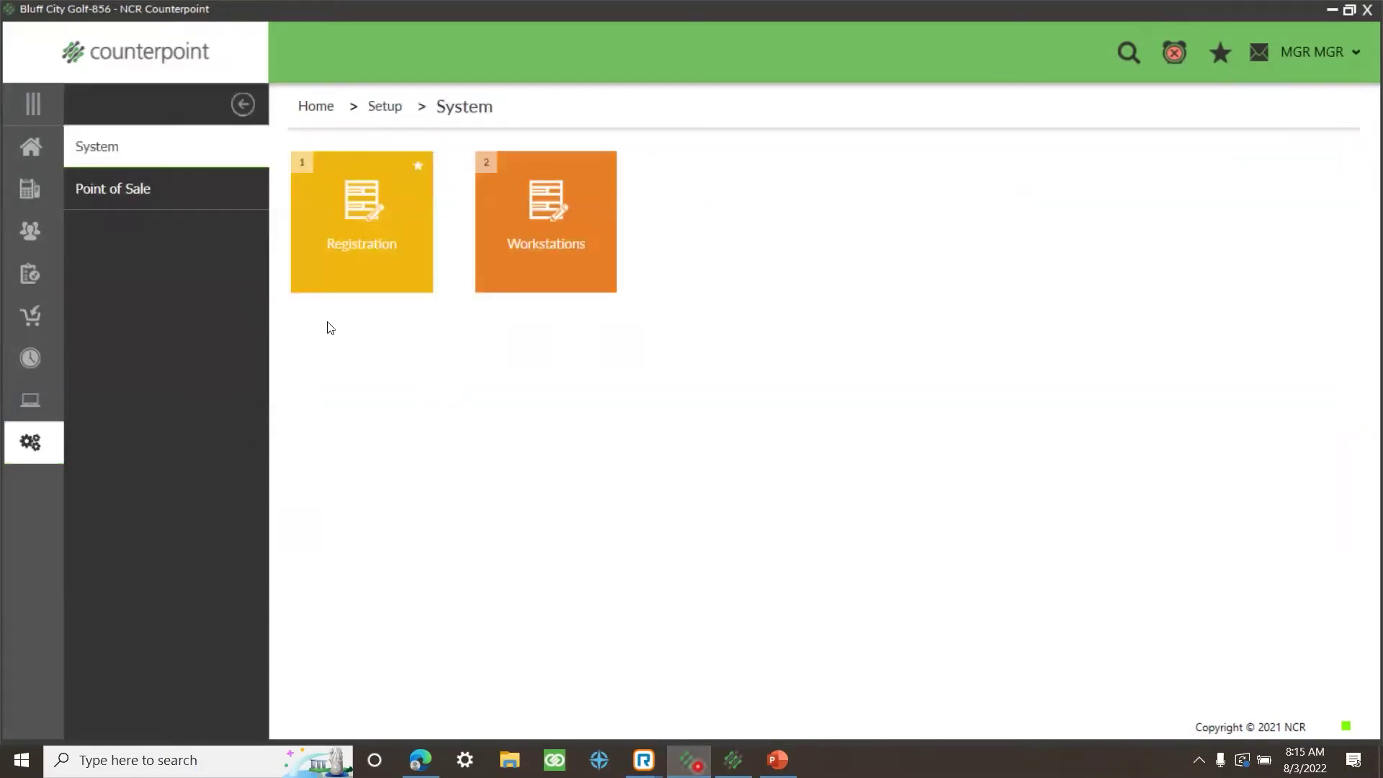
{"action": "left_click", "coordinate": [113, 190]}
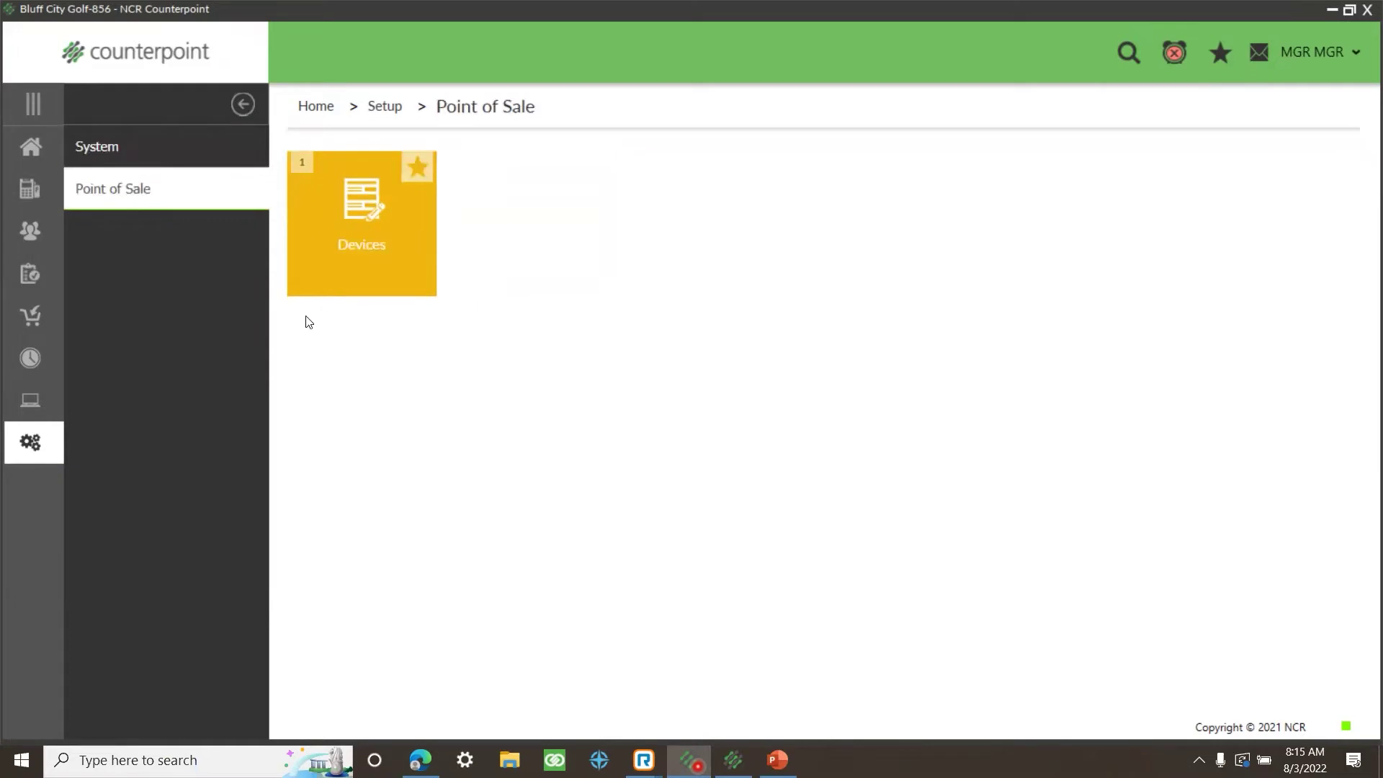
{"action": "left_click", "coordinate": [31, 230]}
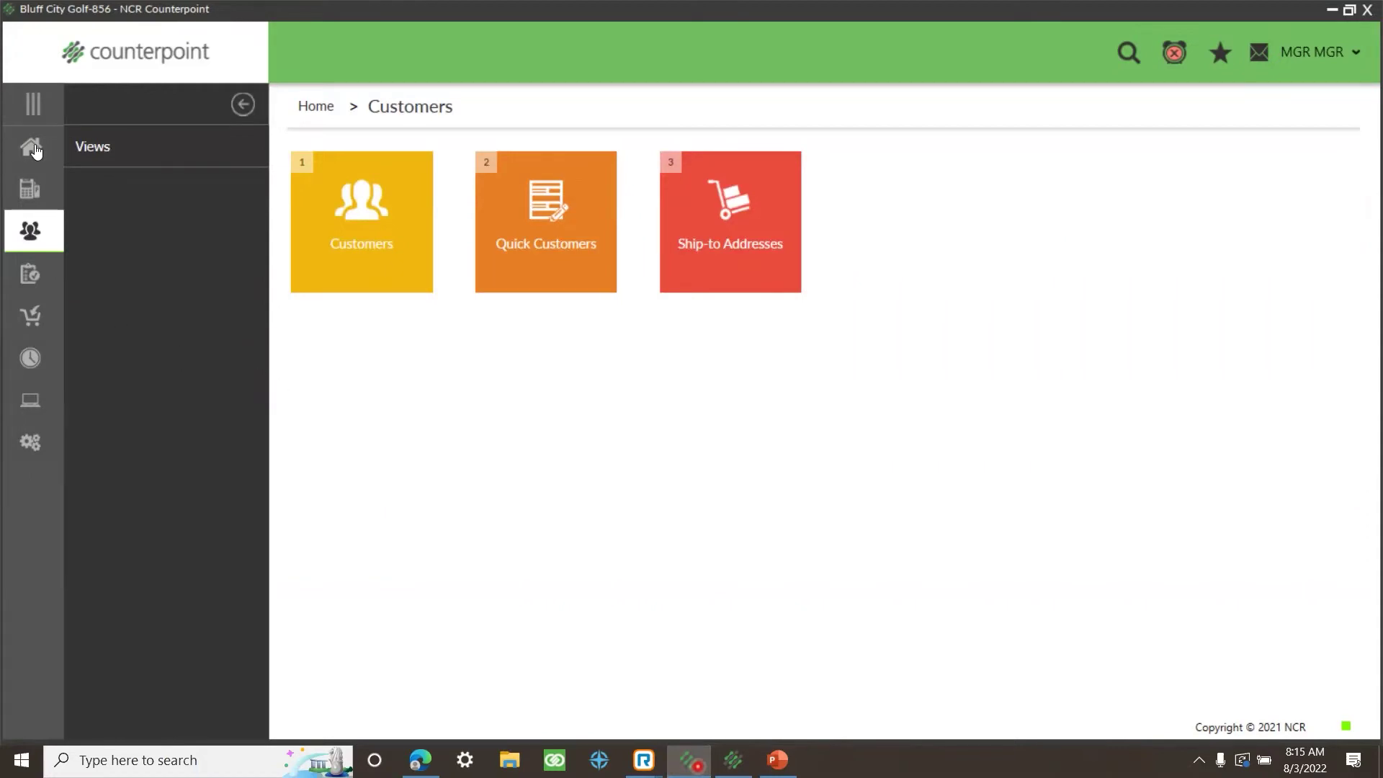
{"action": "left_click", "coordinate": [32, 149]}
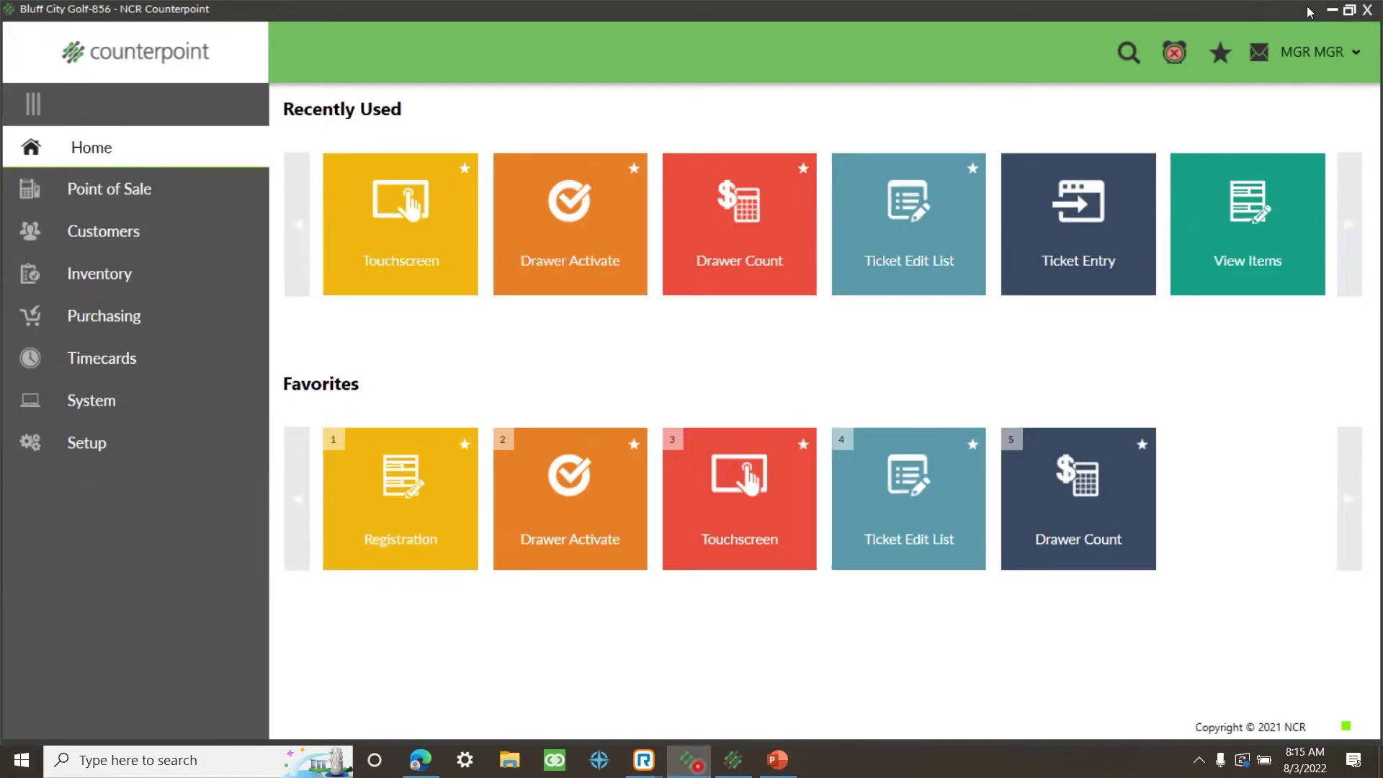
Step: Switch back to the Counterpoint window with the full set of modules and view the Registration settings under System setup
{"action": "left_click", "coordinate": [1331, 10]}
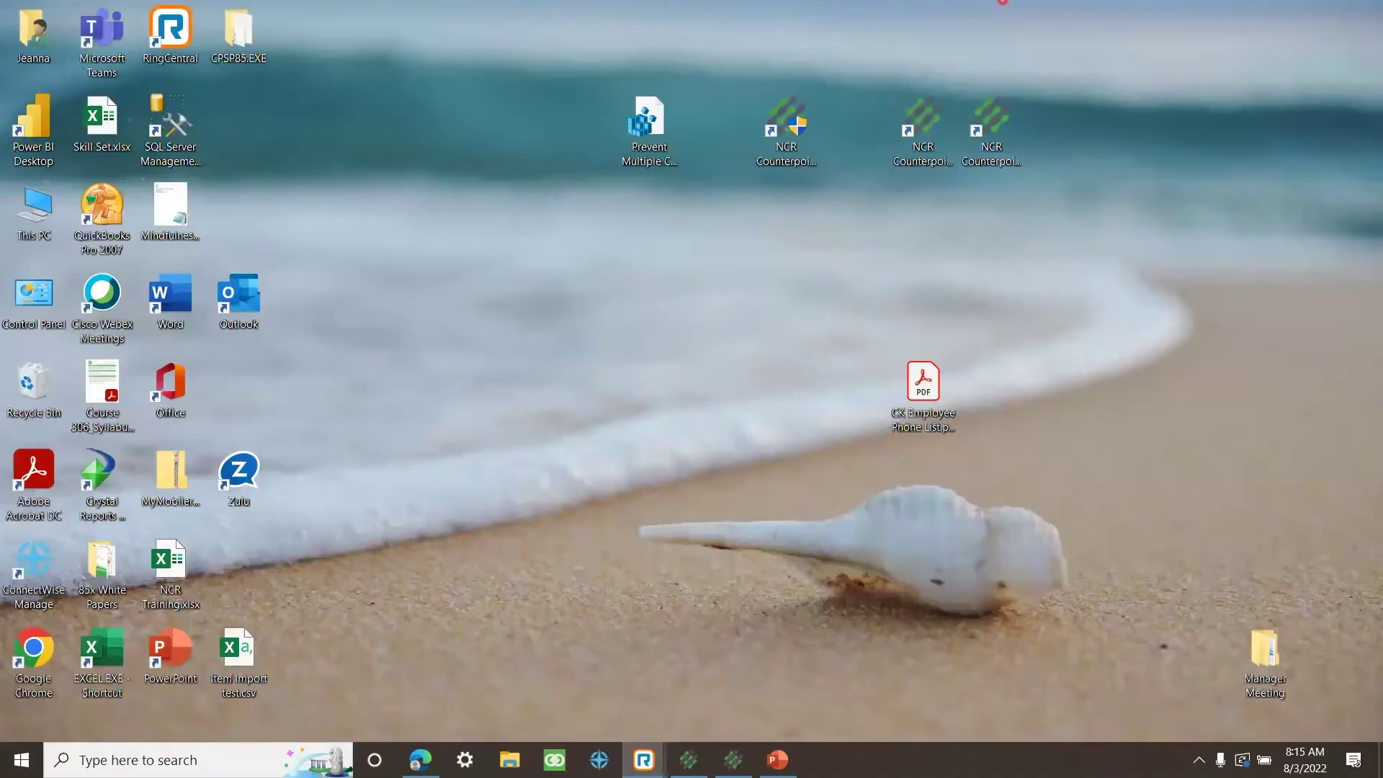
{"action": "left_click", "coordinate": [733, 760]}
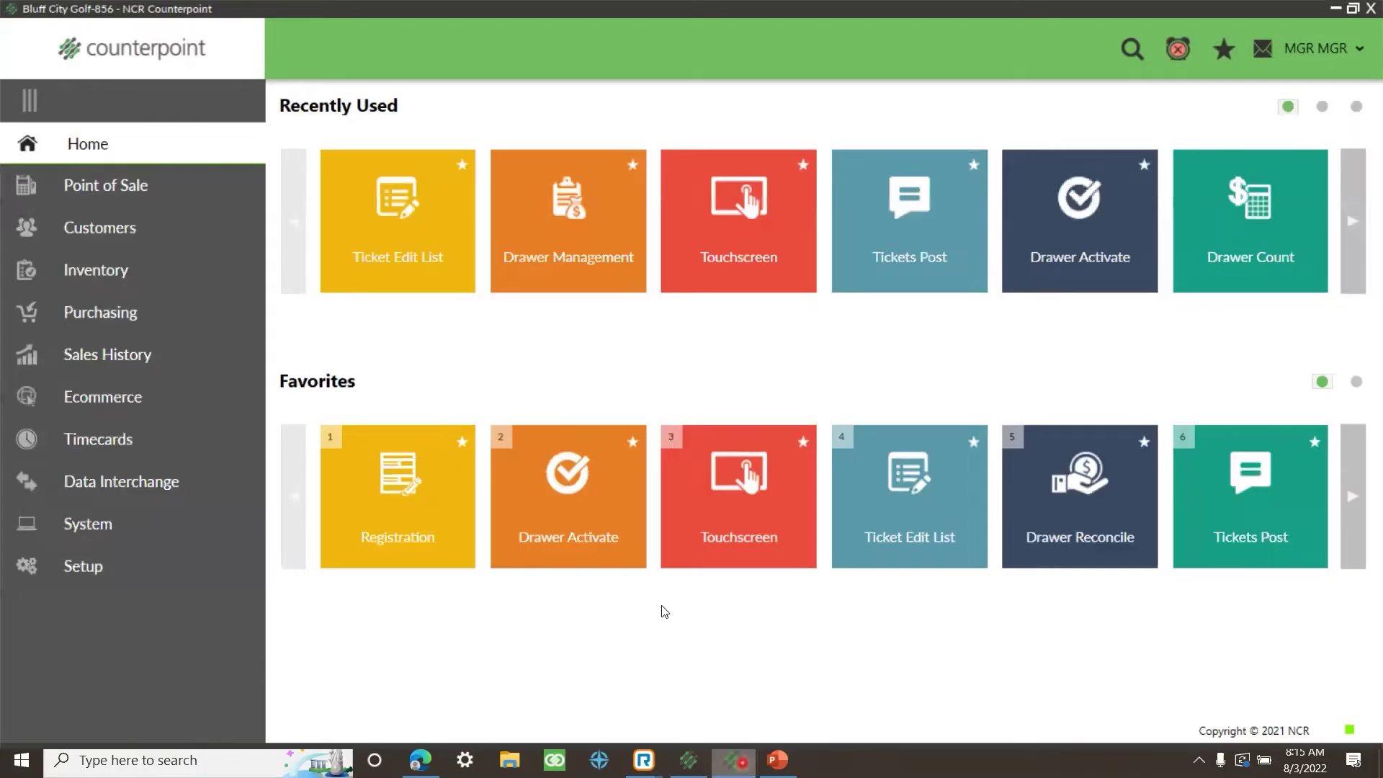
{"action": "left_click", "coordinate": [68, 568]}
{"action": "left_click", "coordinate": [189, 147]}
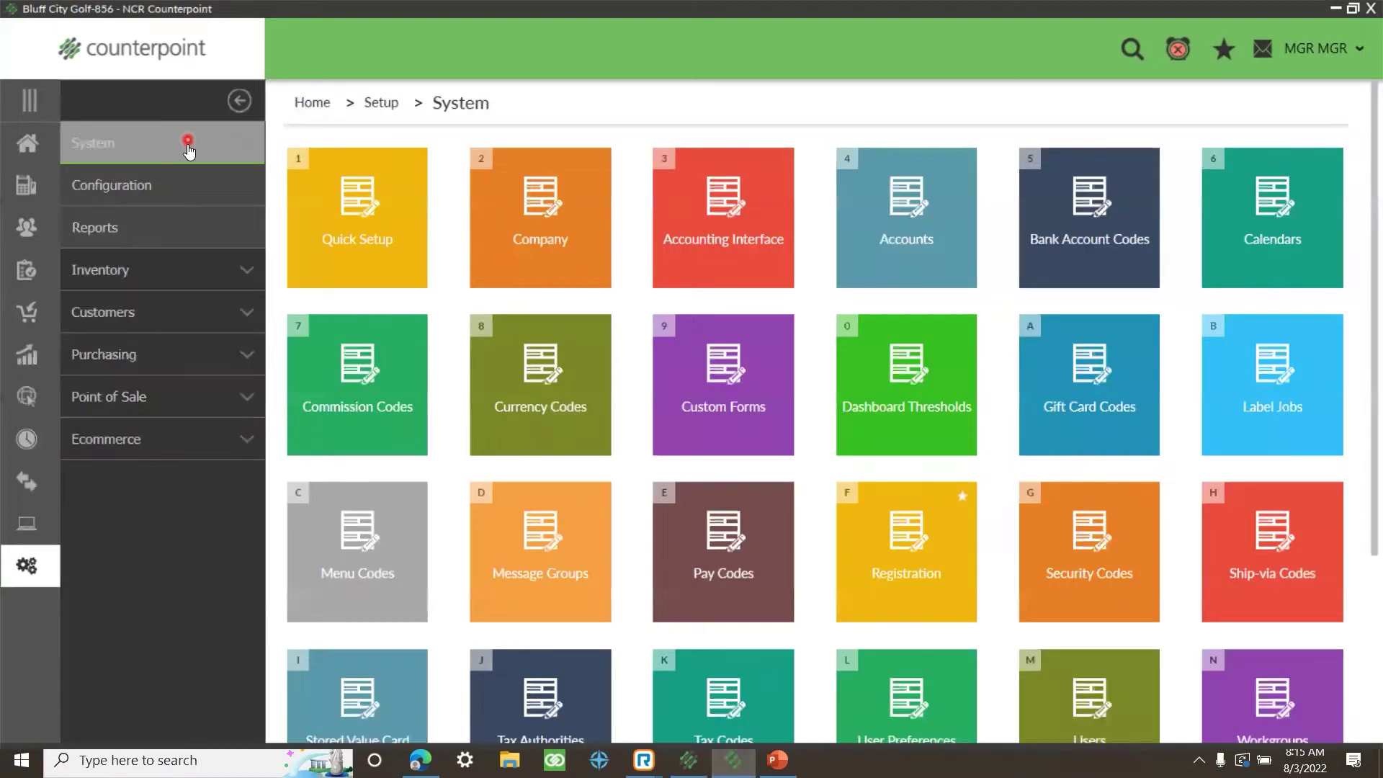
{"action": "left_click", "coordinate": [927, 598]}
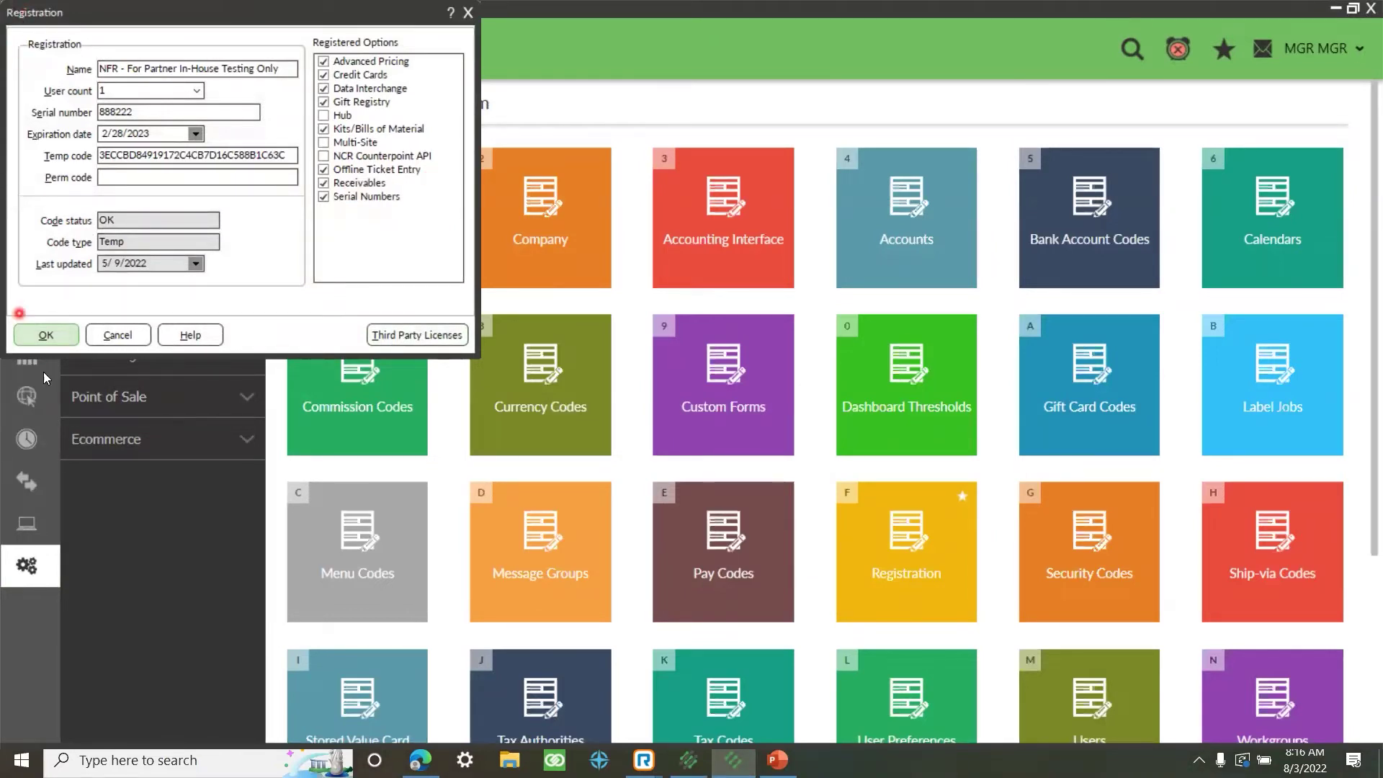
{"action": "left_click", "coordinate": [56, 336]}
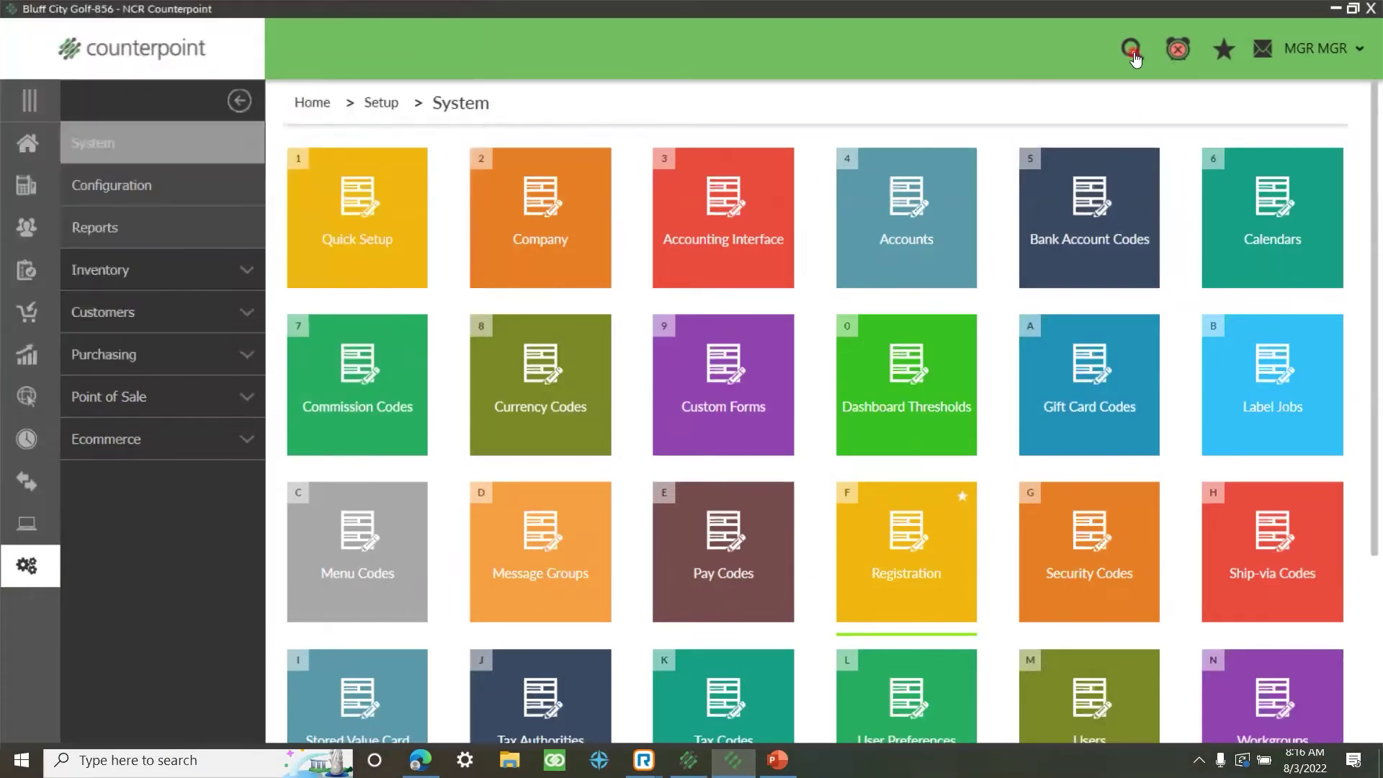
Step: Search the program's functions for "registration" and close the results
{"action": "left_click", "coordinate": [1132, 49]}
{"action": "type", "text": "r"}
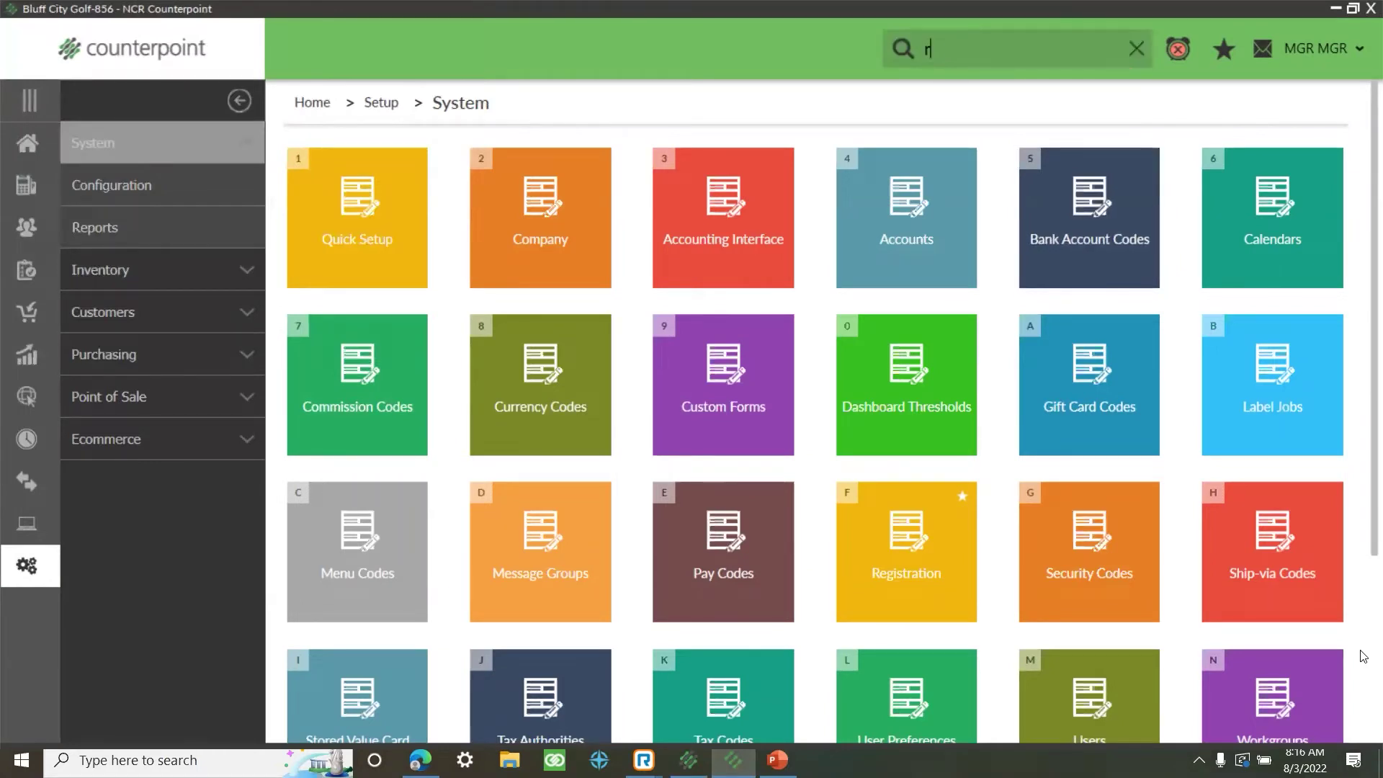
{"action": "type", "text": "egistration"}
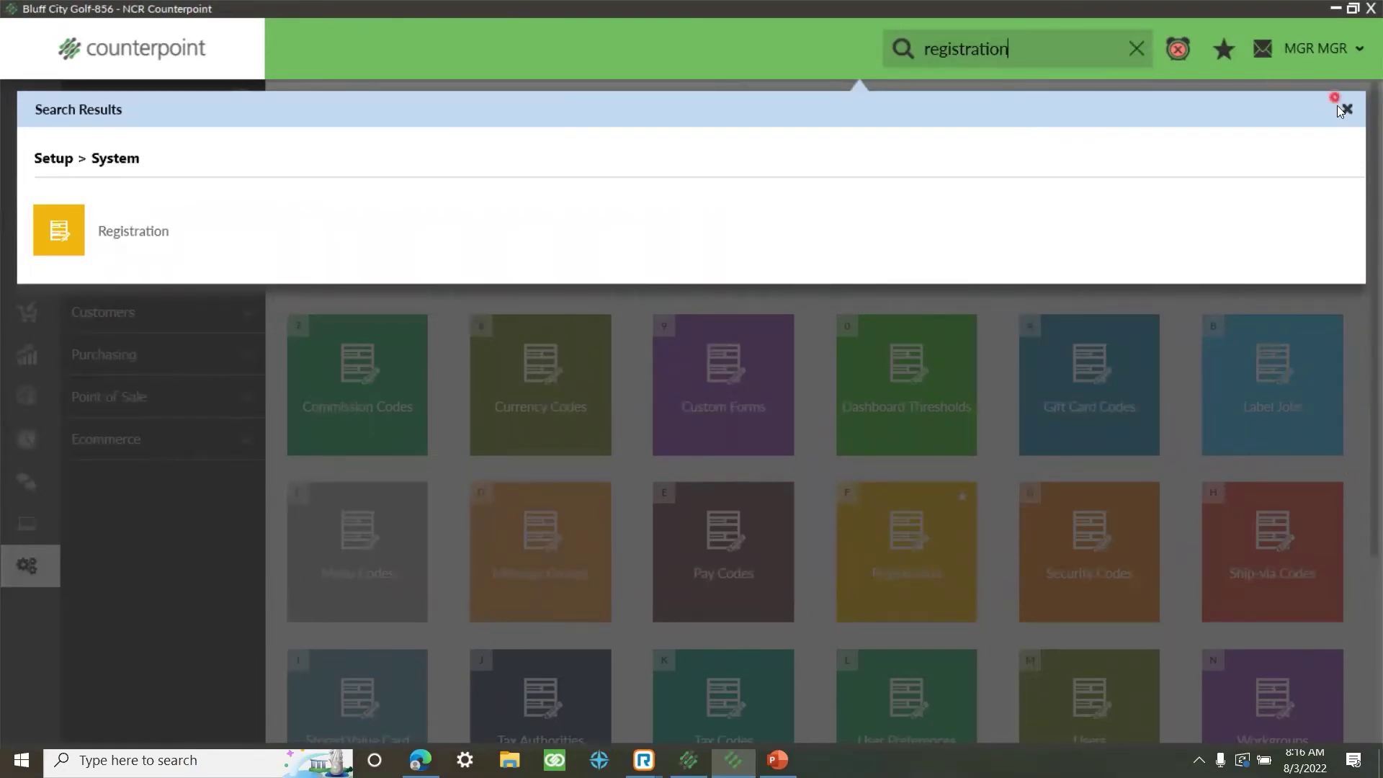
{"action": "left_click", "coordinate": [1341, 108]}
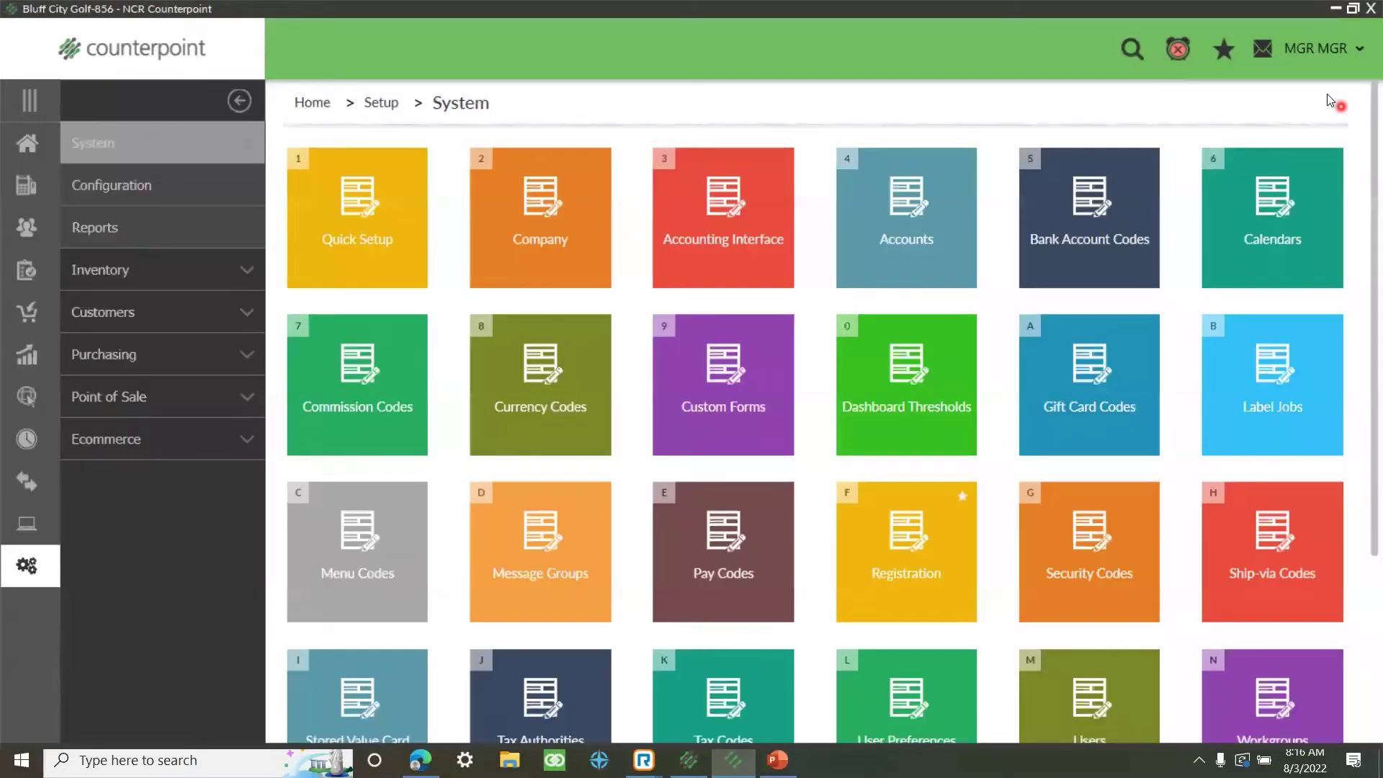
Step: Switch to the Counterpoint window with the reduced set of modules and show its Point of Sale drawer functions
{"action": "left_click", "coordinate": [1333, 8]}
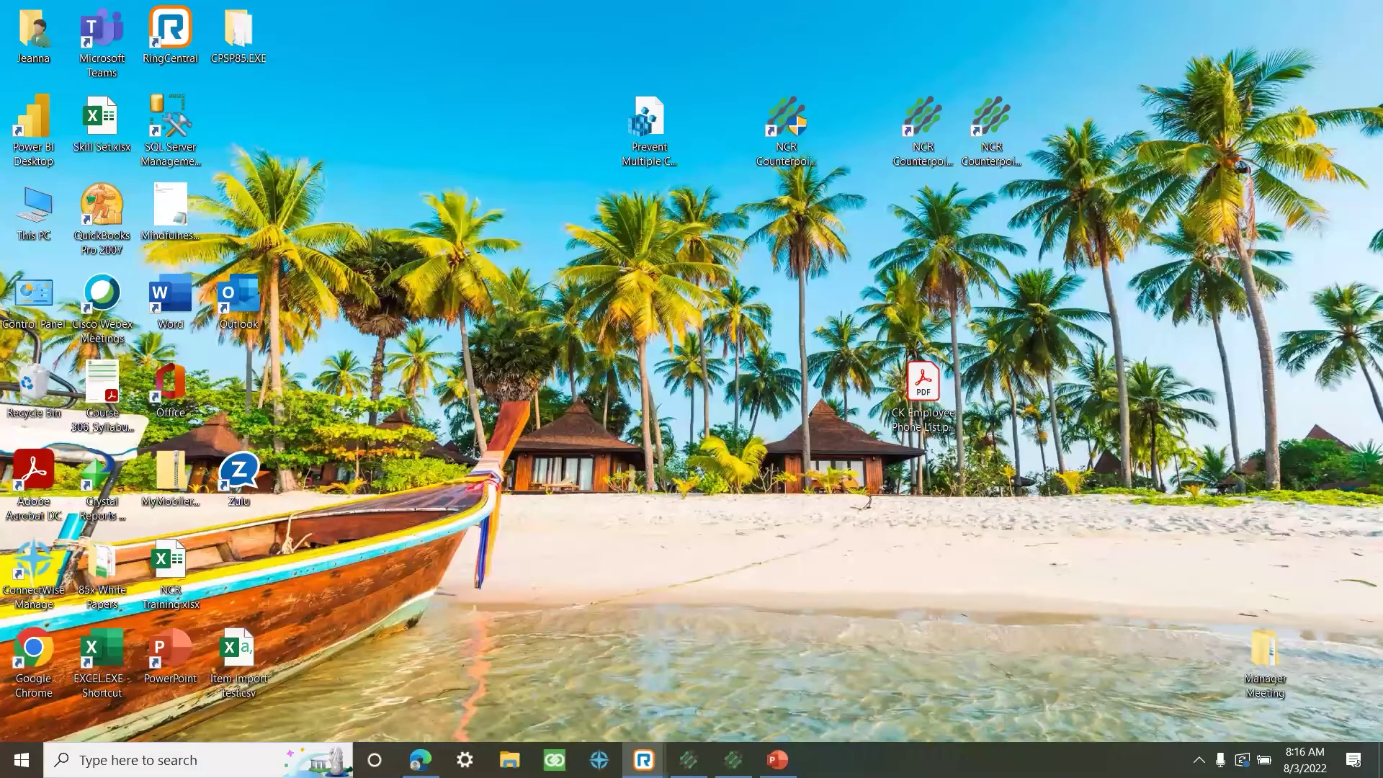
{"action": "left_click", "coordinate": [685, 771]}
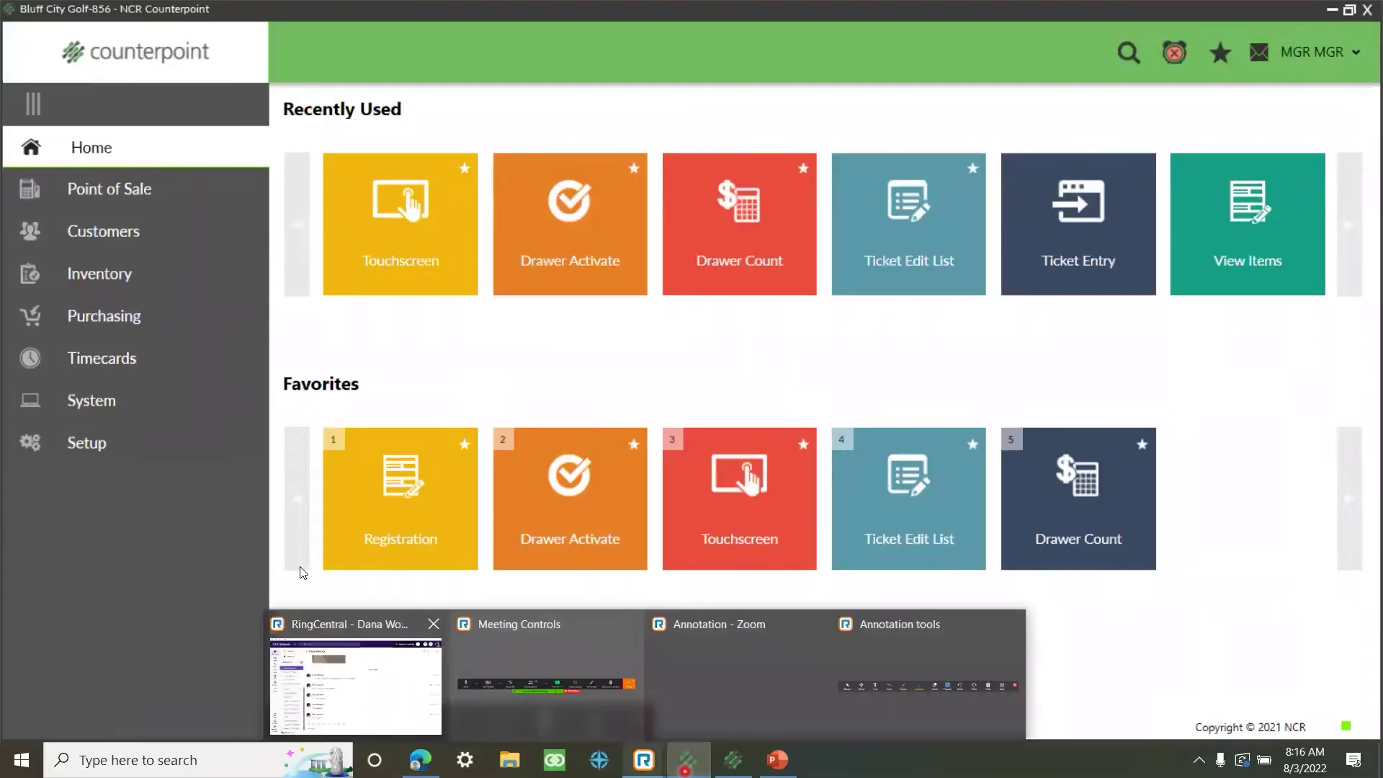
{"action": "left_click", "coordinate": [171, 191]}
{"action": "left_click", "coordinate": [170, 188]}
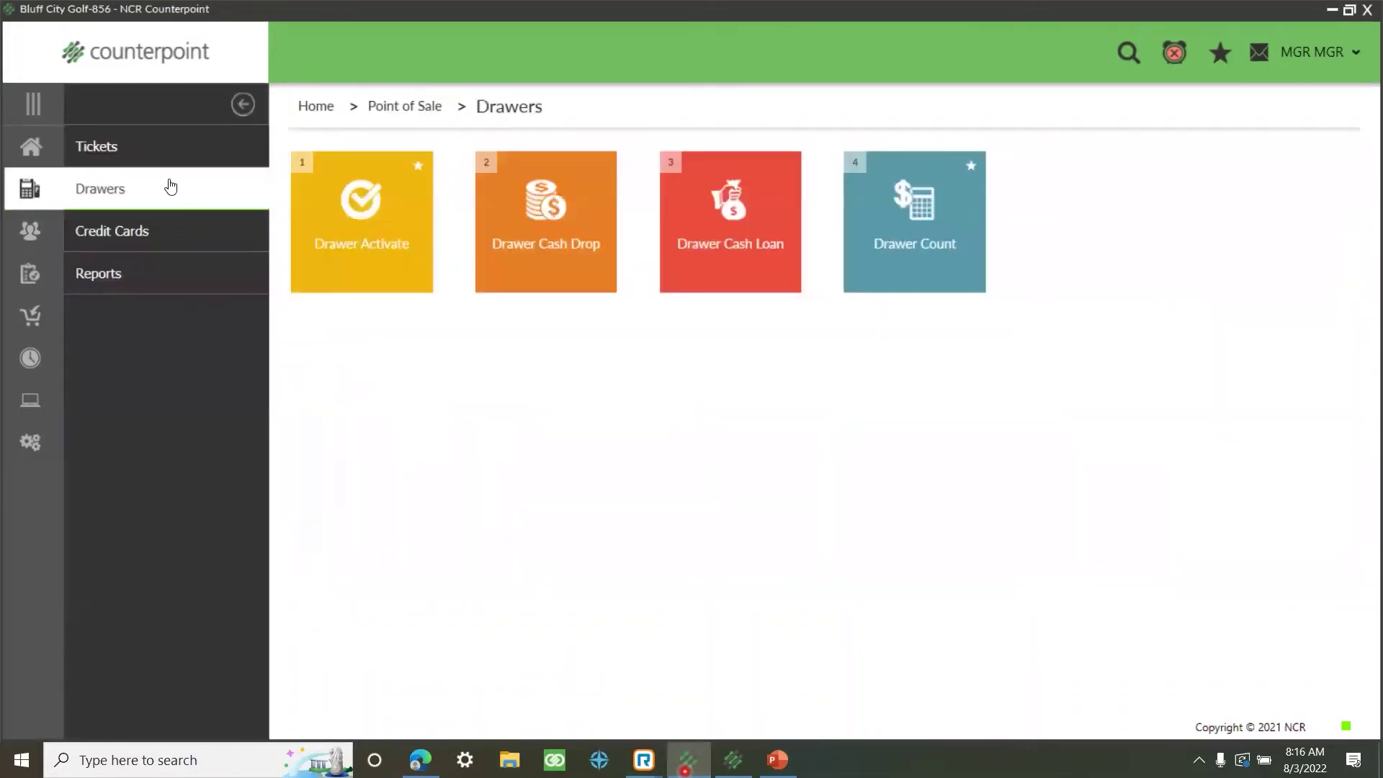
Step: Activate Drawer 1 of the Main Store for user MGR with a cash amount of 200
{"action": "left_click", "coordinate": [367, 281]}
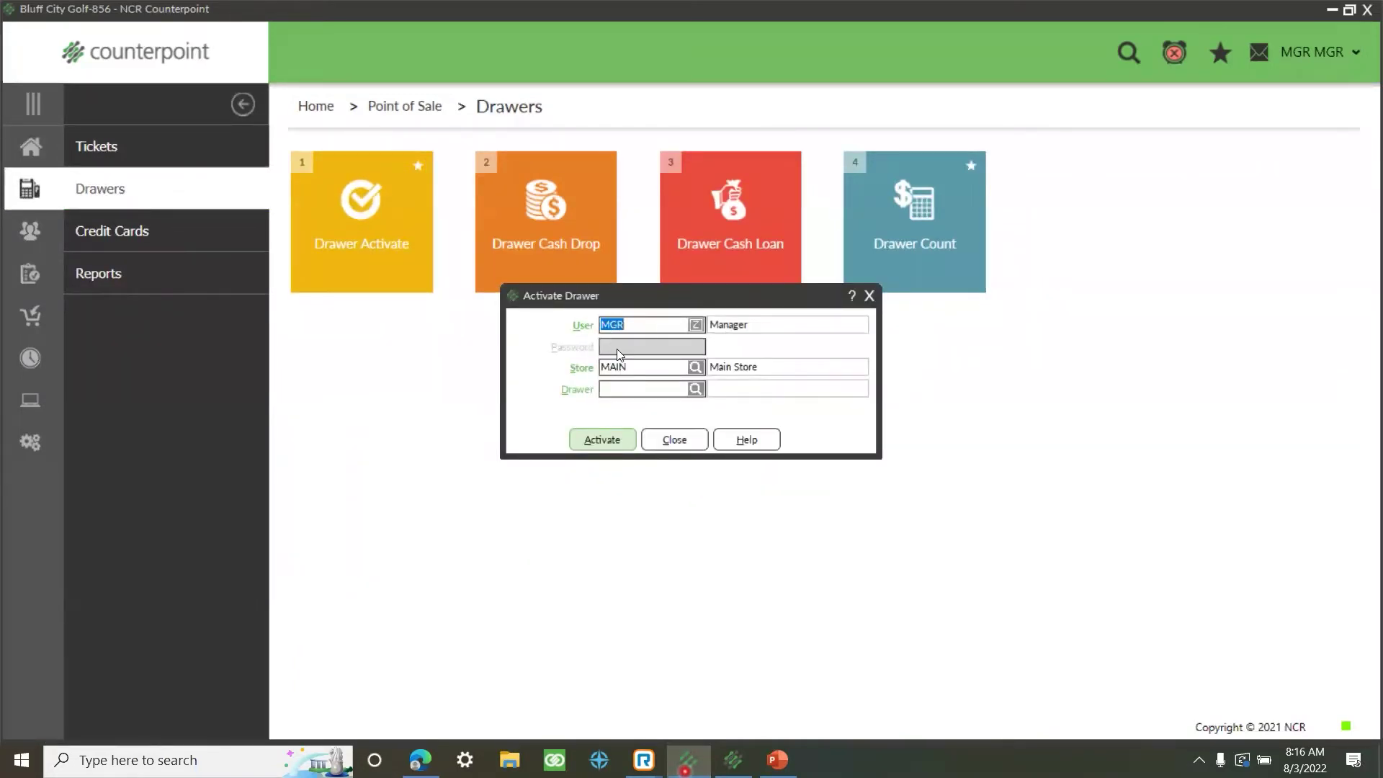
{"action": "left_click", "coordinate": [695, 389]}
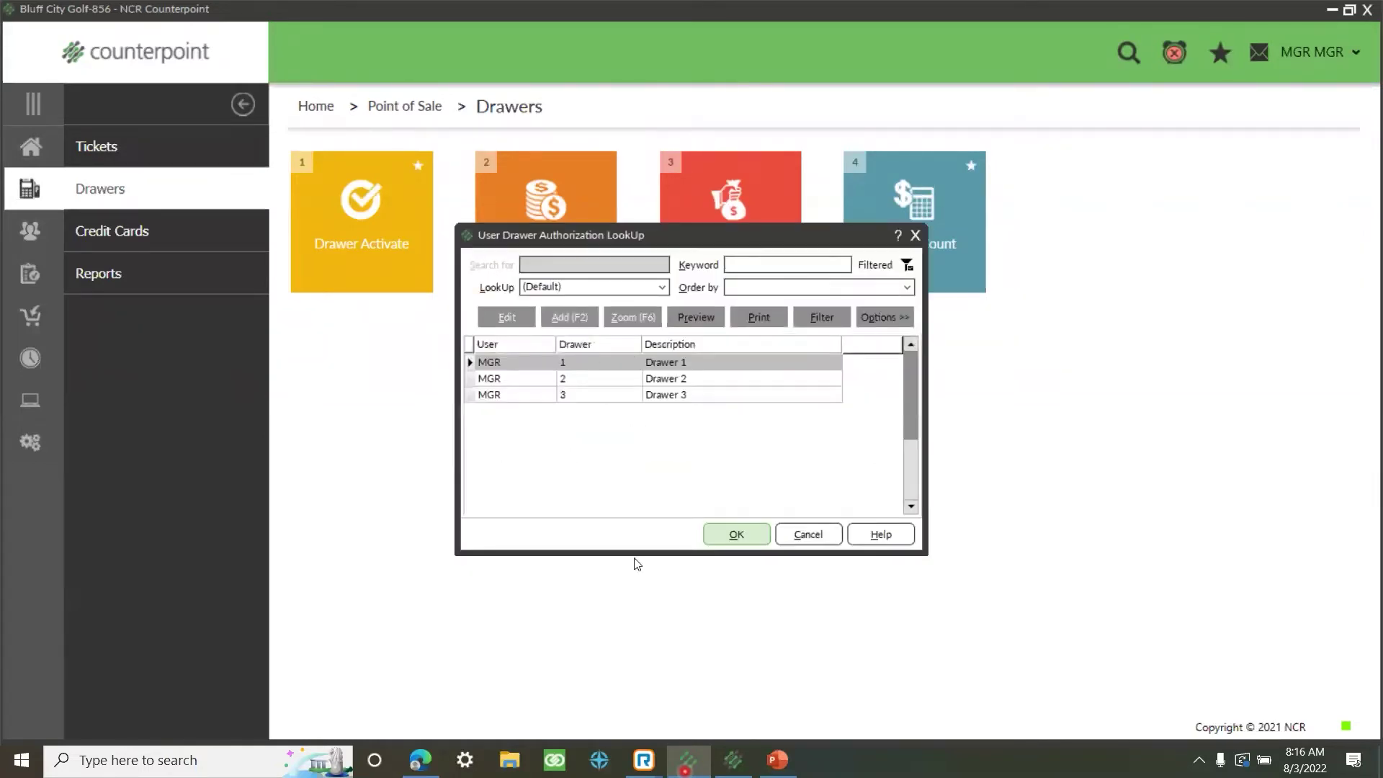
{"action": "left_click", "coordinate": [725, 537]}
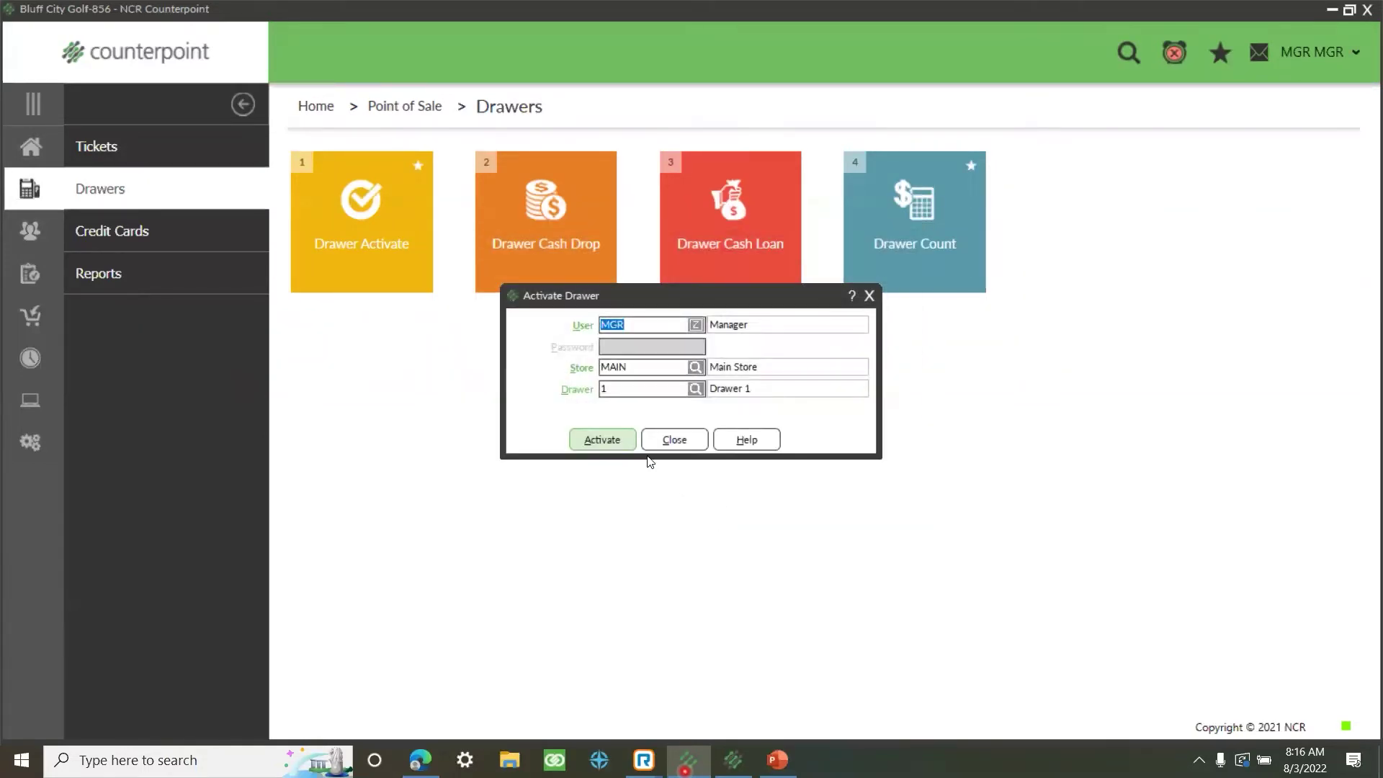
{"action": "left_click", "coordinate": [601, 440]}
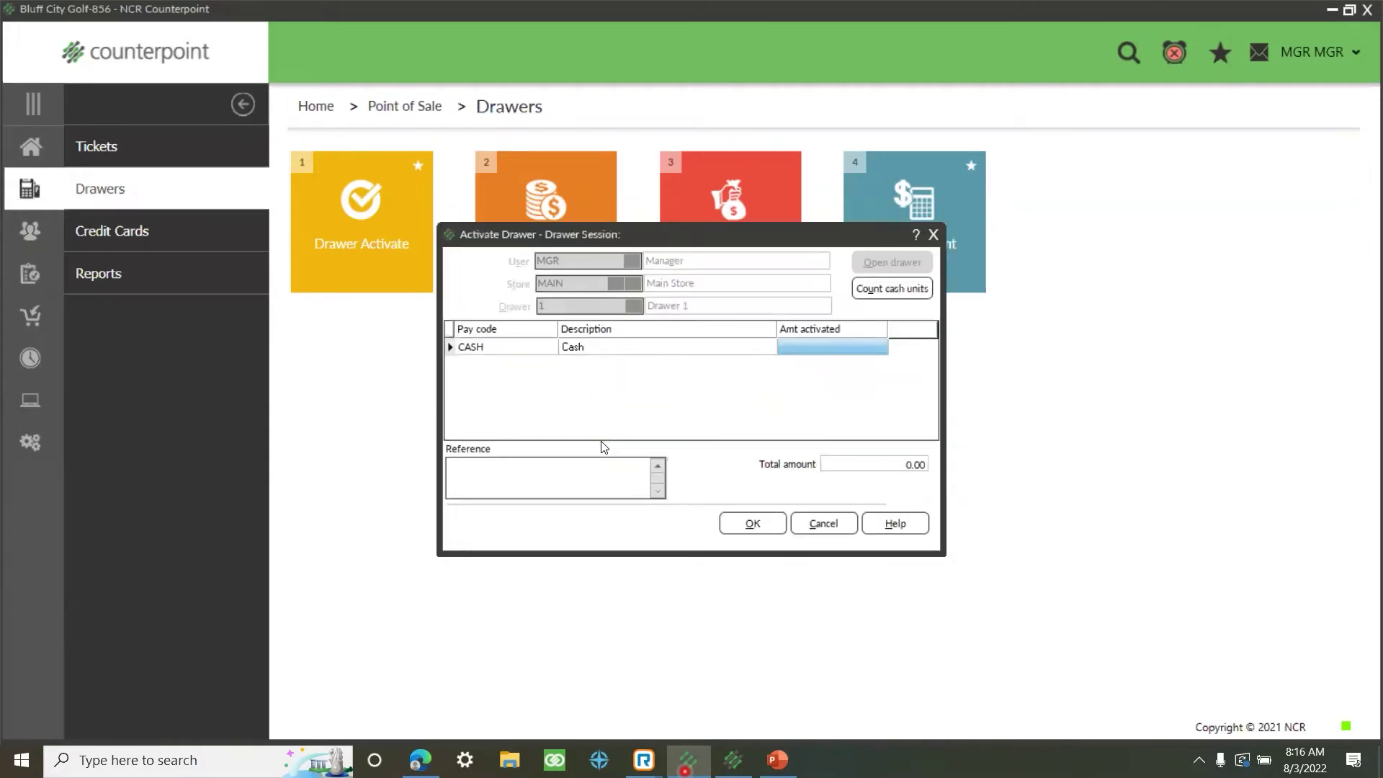
{"action": "type", "text": "200"}
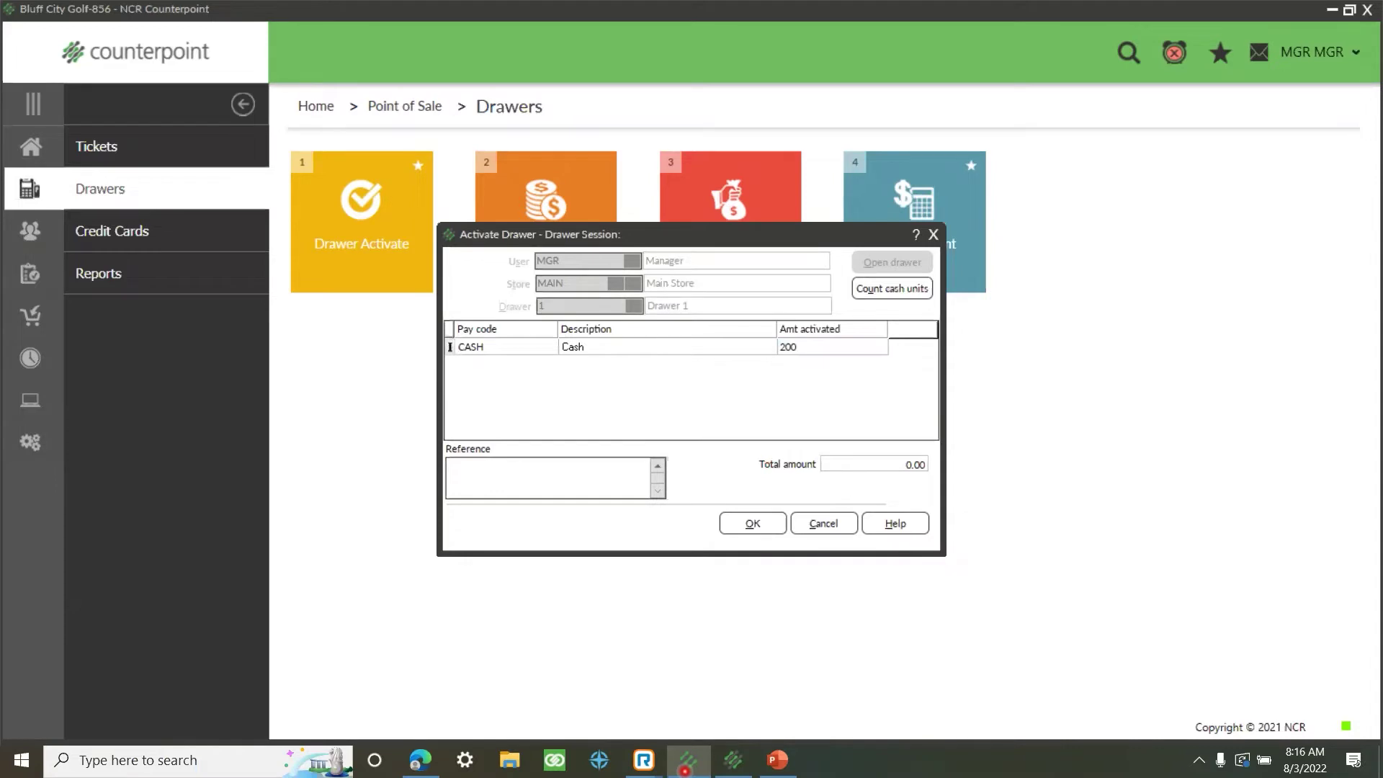
{"action": "left_click", "coordinate": [761, 525]}
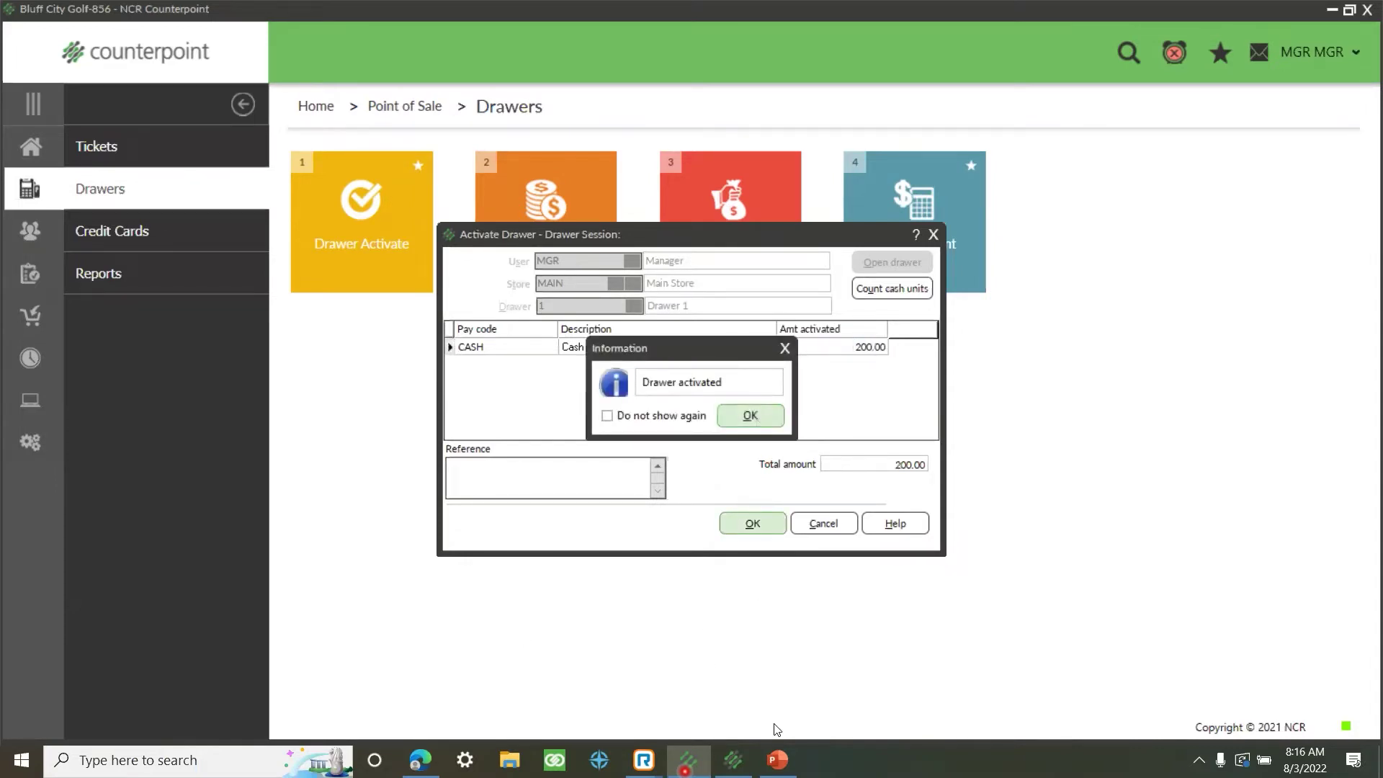
{"action": "key", "text": "Return"}
{"action": "left_click", "coordinate": [668, 440]}
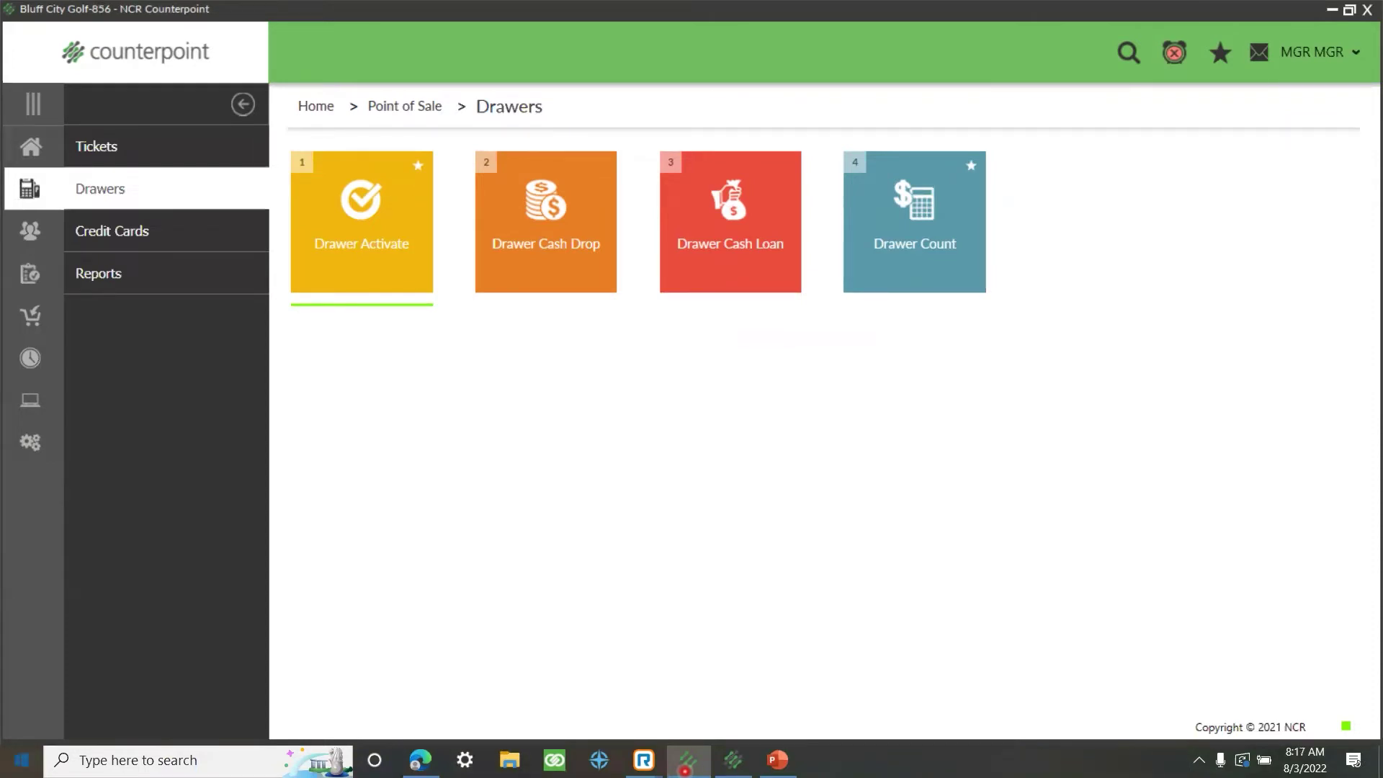
Step: Try to activate drawer 1 a second time for user MGR at the Main Store
{"action": "left_click", "coordinate": [320, 247]}
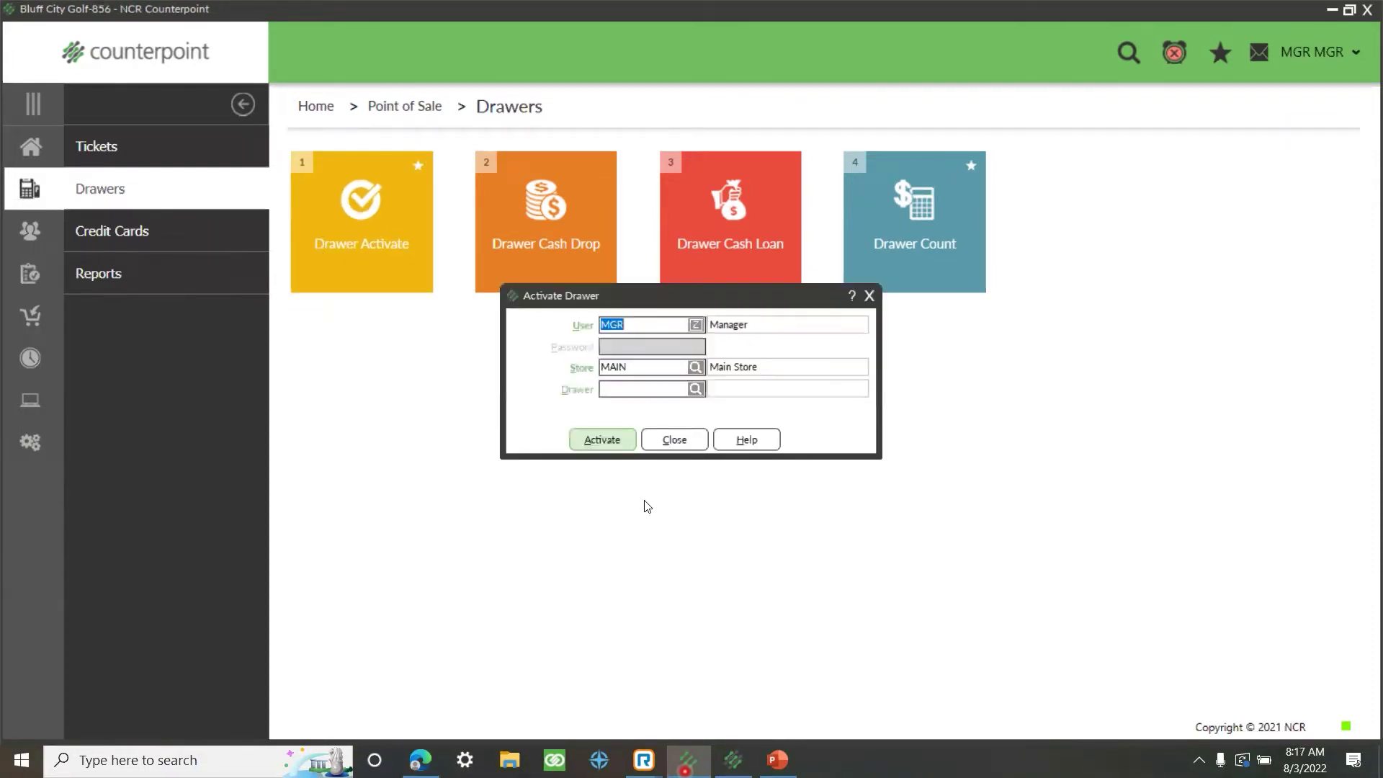
{"action": "left_click", "coordinate": [641, 394]}
{"action": "type", "text": "1"}
{"action": "left_click", "coordinate": [609, 441]}
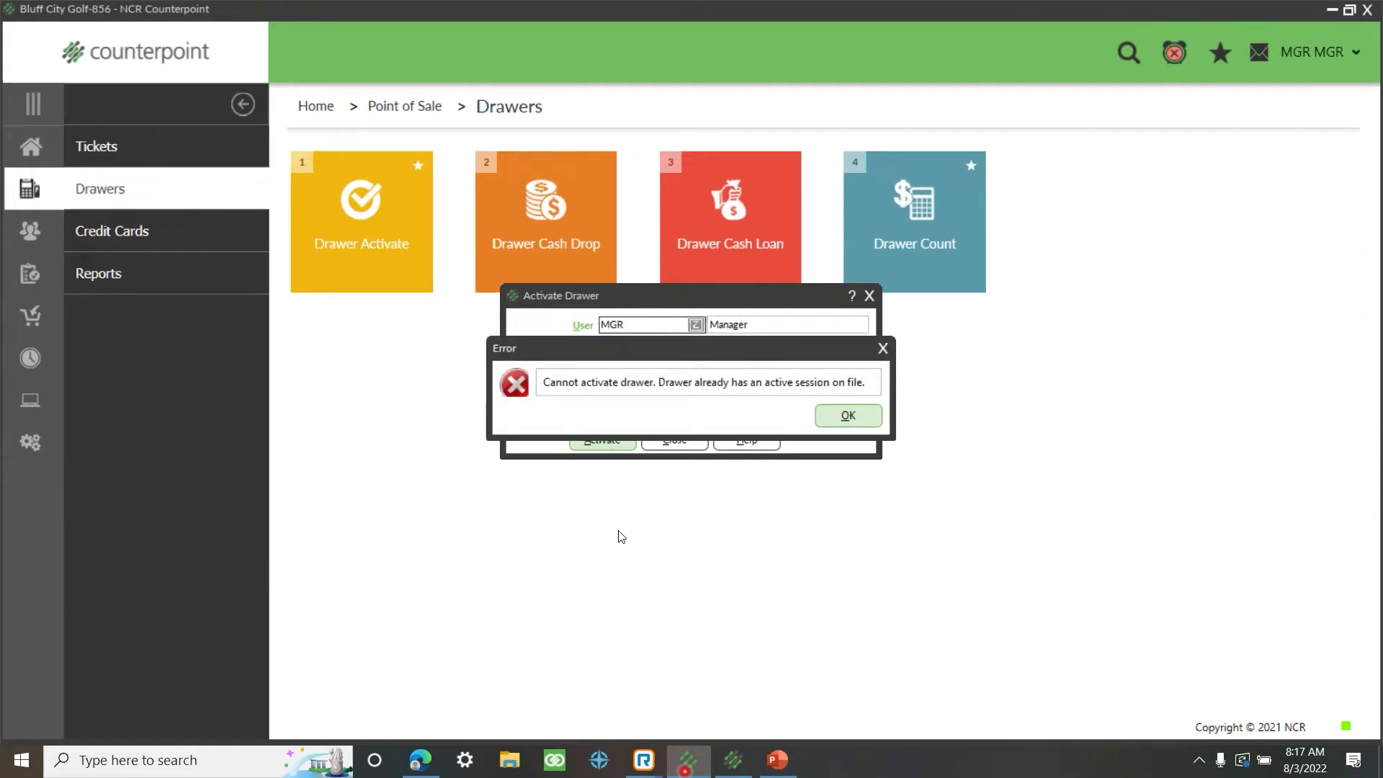
{"action": "left_click", "coordinate": [839, 414]}
{"action": "left_click", "coordinate": [871, 296]}
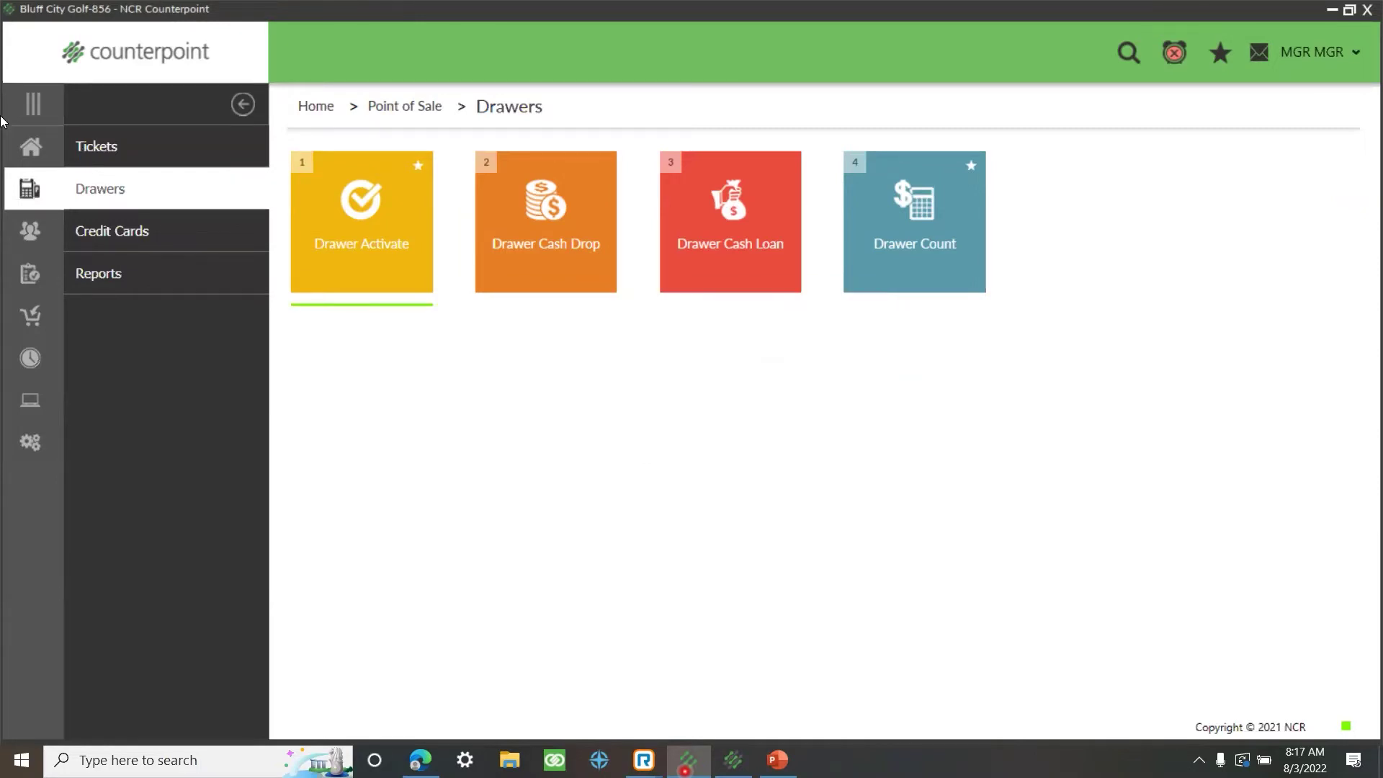
Step: Open Touchscreen ticket entry and log in as user MGR with Drawer 1
{"action": "left_click", "coordinate": [141, 146]}
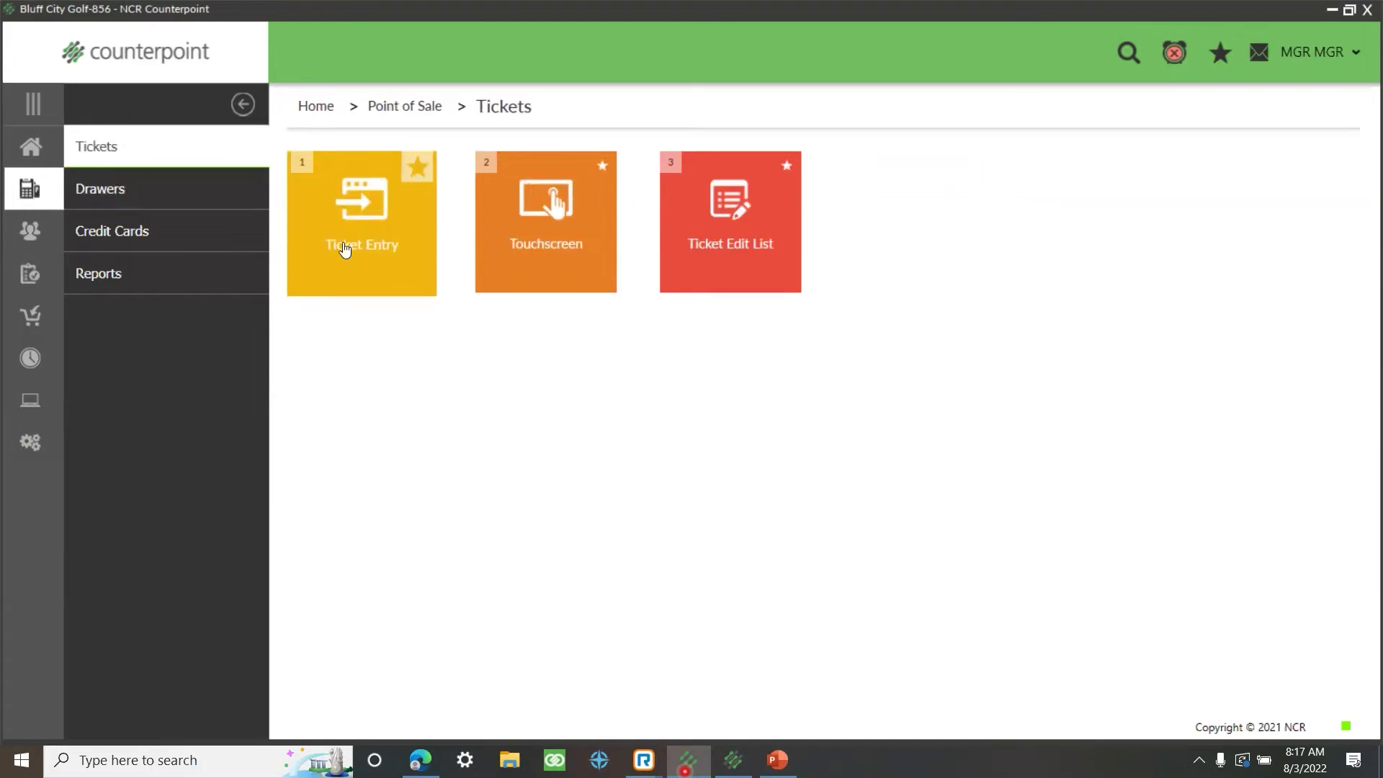
{"action": "left_click", "coordinate": [545, 268]}
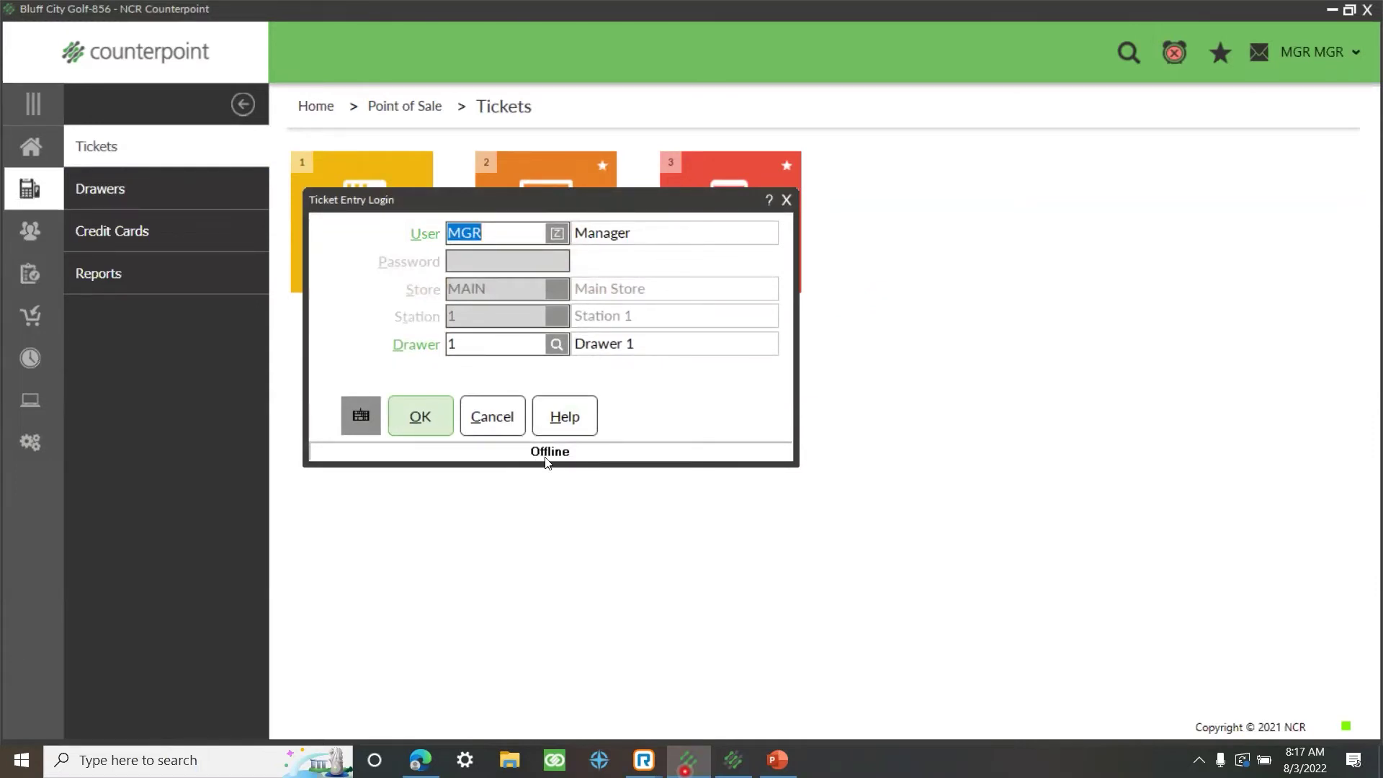
{"action": "left_click", "coordinate": [435, 416]}
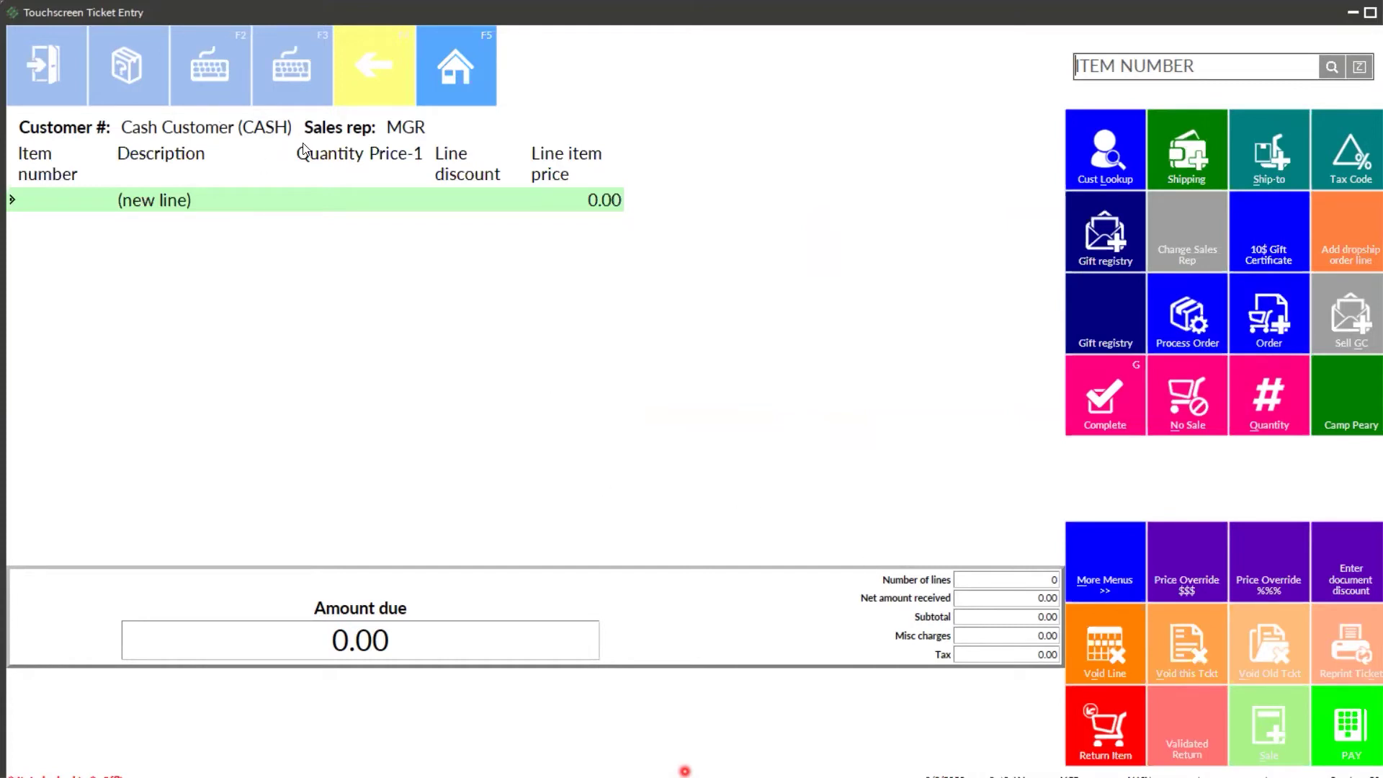
Step: Replace the cash customer on the ticket with the A/R customer found by a first-name keyword lookup
{"action": "left_click", "coordinate": [273, 129]}
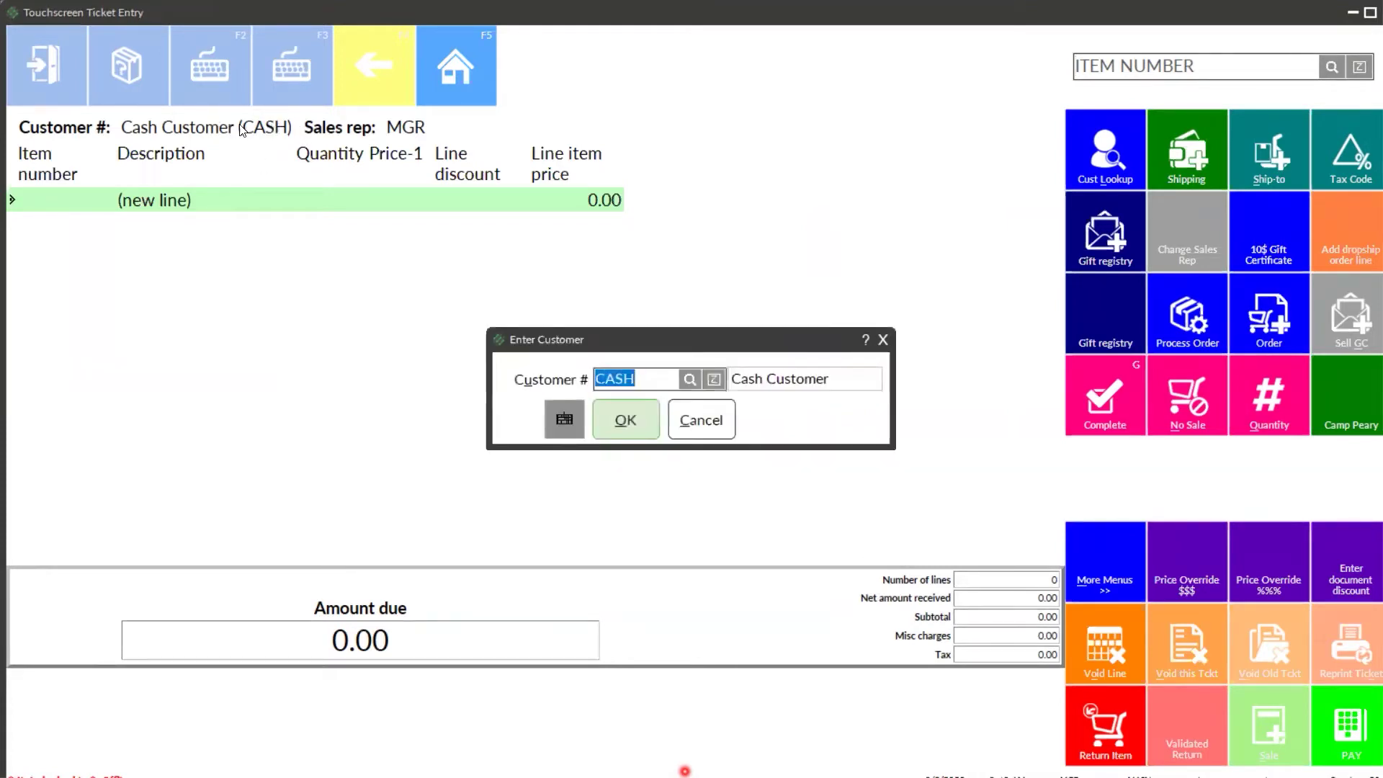
{"action": "left_click", "coordinate": [688, 379]}
{"action": "type", "text": "jeana"}
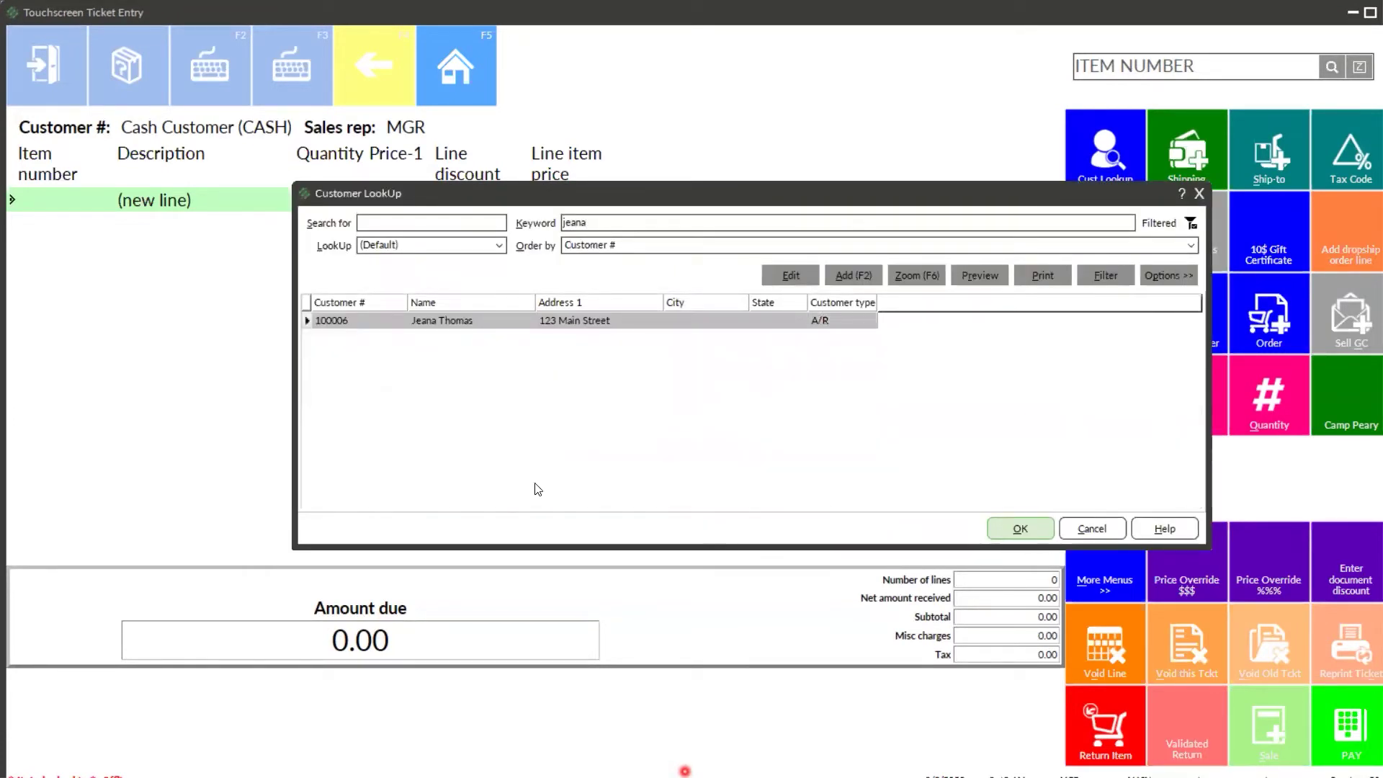
{"action": "left_click", "coordinate": [1026, 529]}
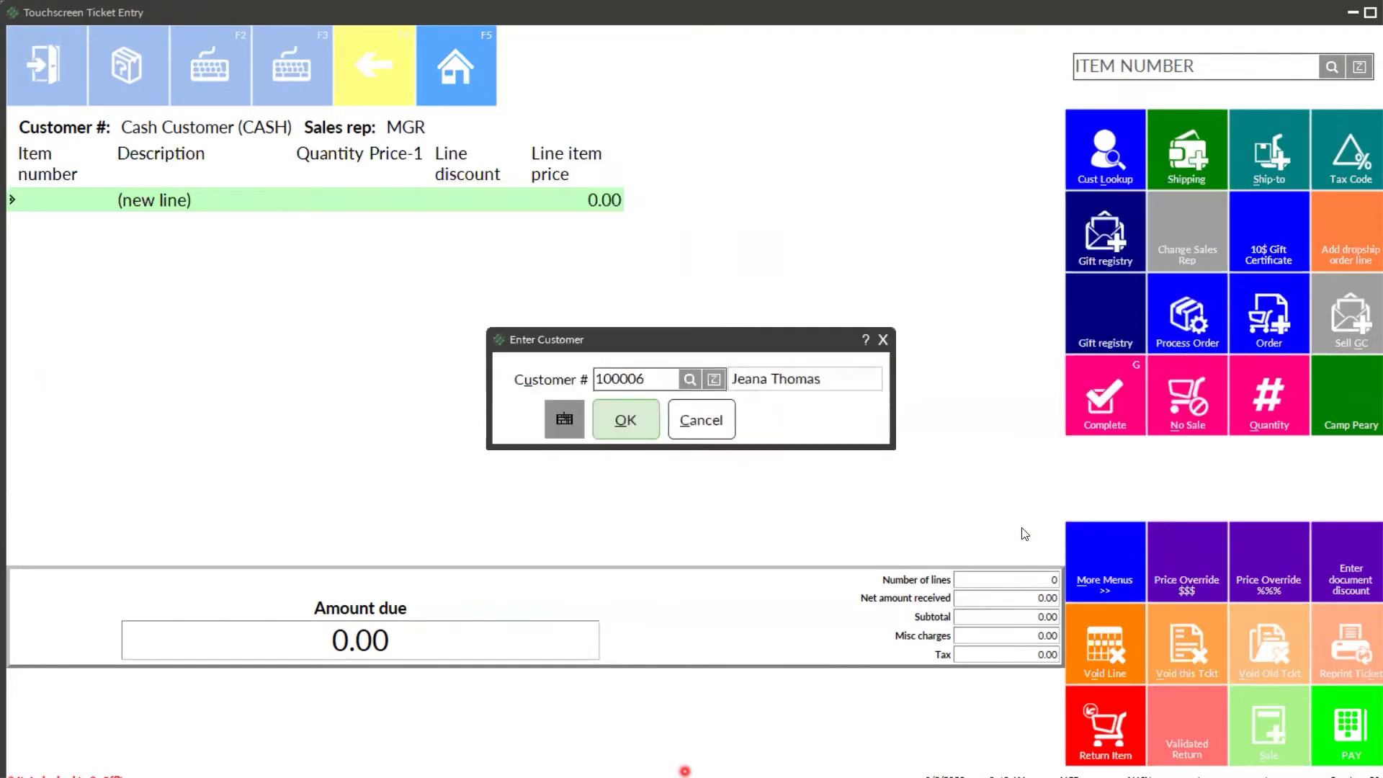
{"action": "left_click", "coordinate": [623, 423]}
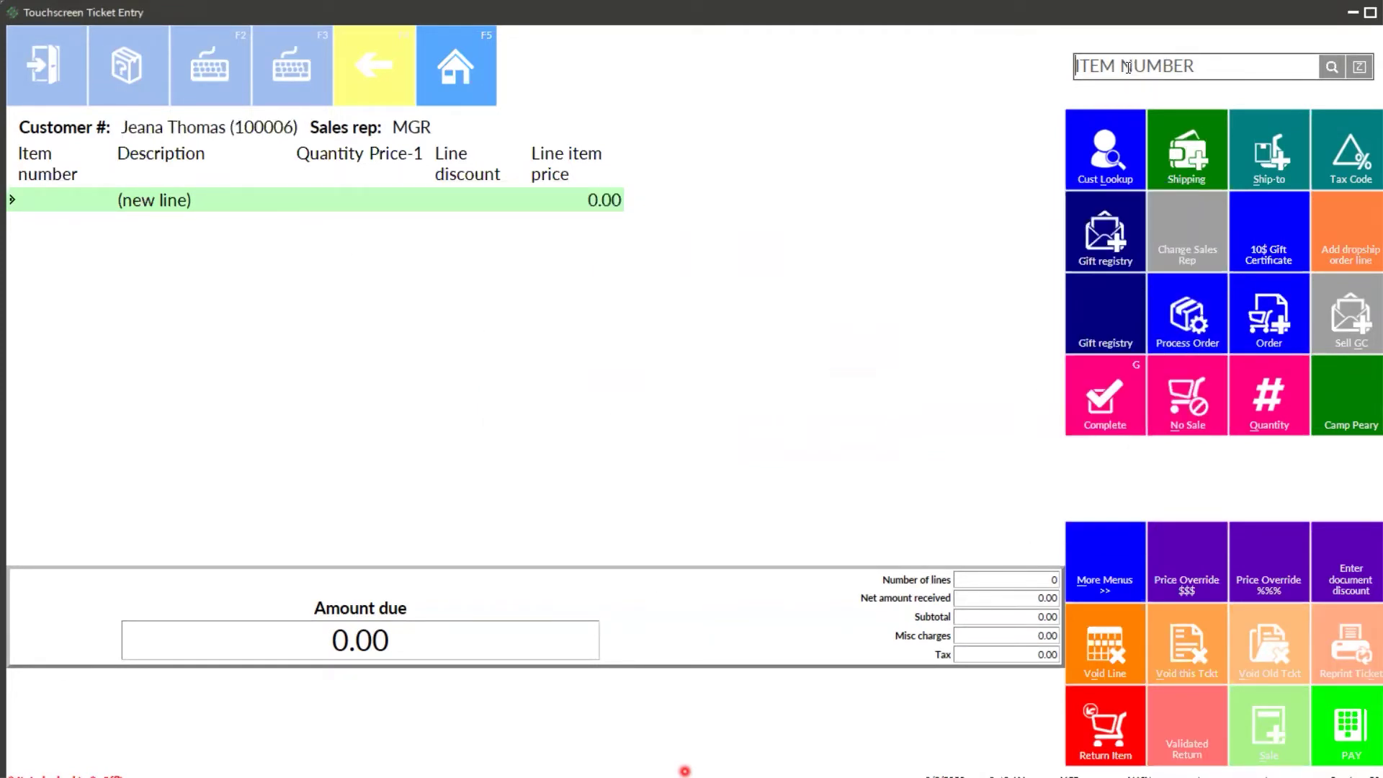
Step: Add a hot dog and a cake slice to the ticket using the item keyword lookups "hot" and "cake"
{"action": "left_click", "coordinate": [1325, 74]}
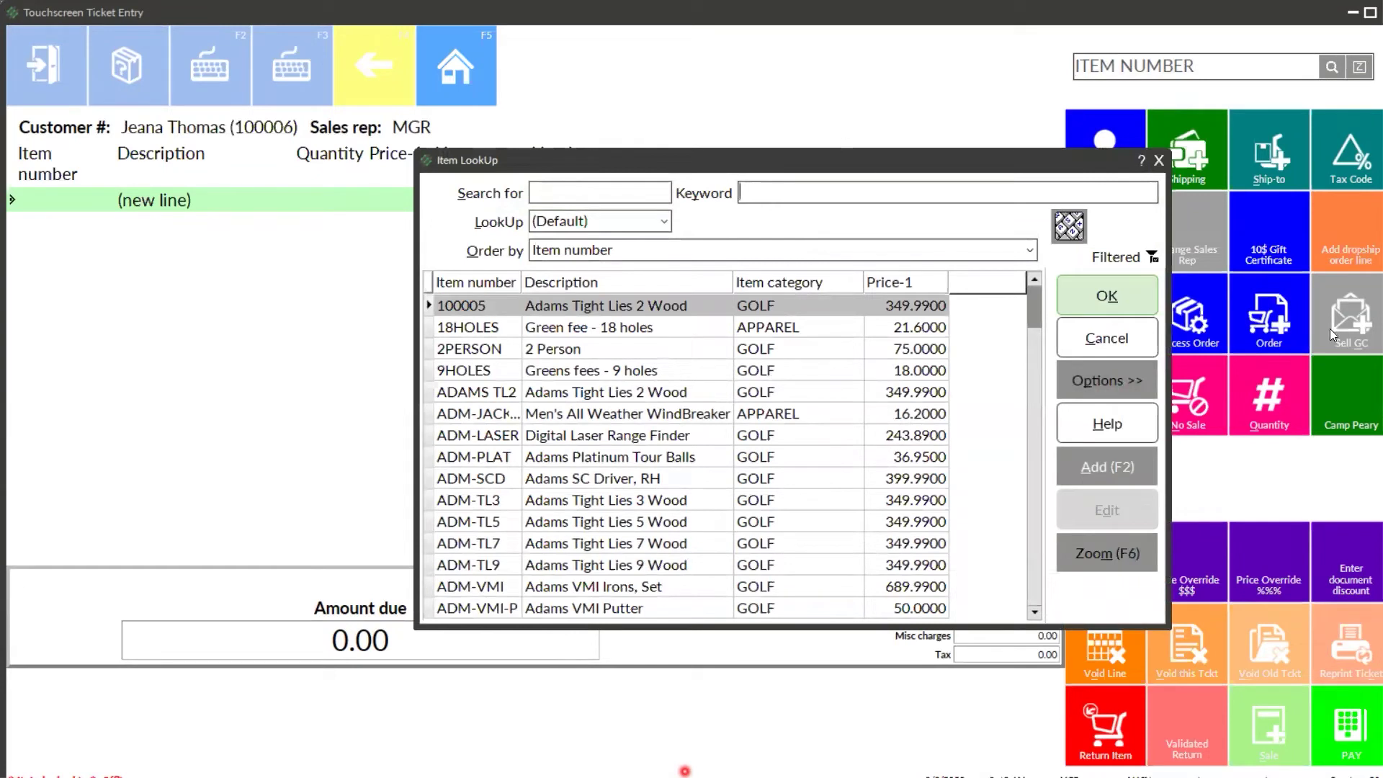
{"action": "type", "text": "hot"}
{"action": "left_click", "coordinate": [1091, 306]}
{"action": "left_click", "coordinate": [1332, 68]}
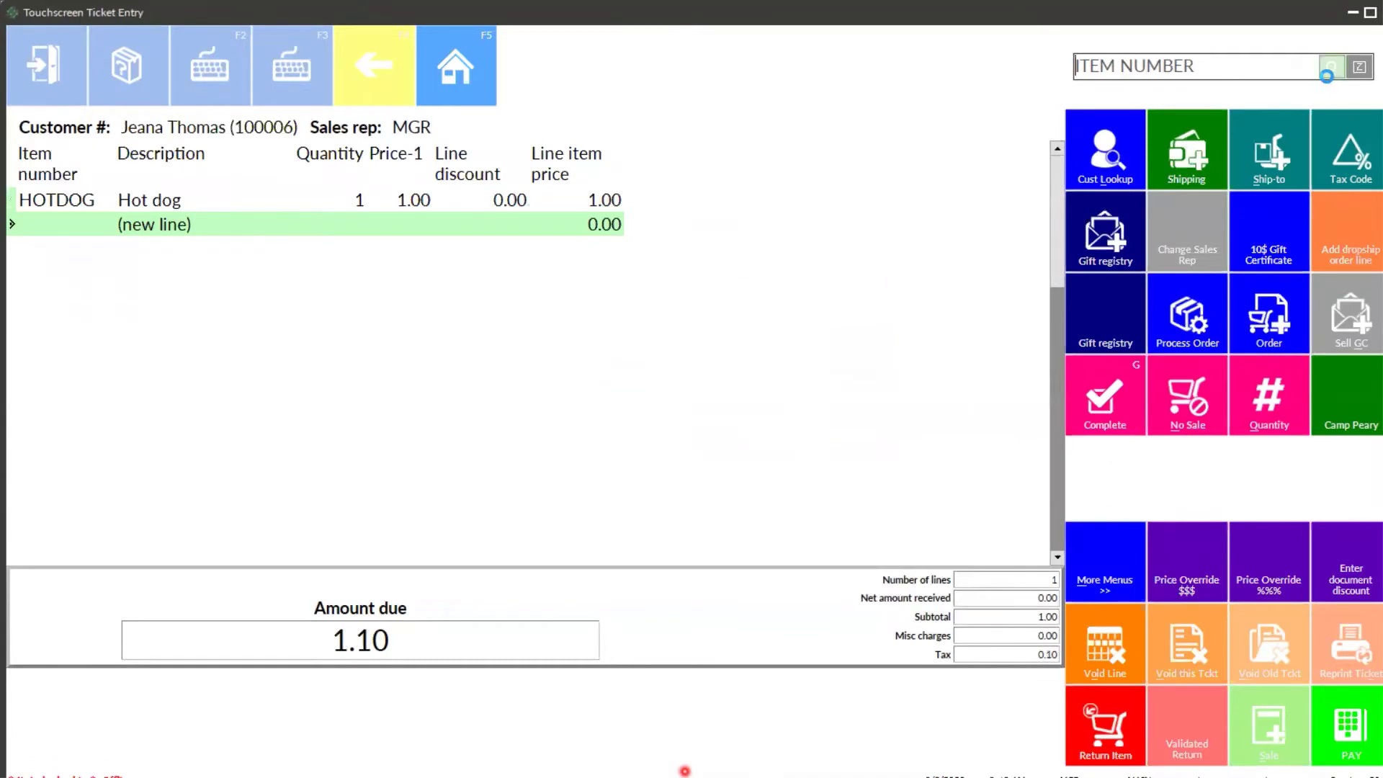
{"action": "type", "text": "cake"}
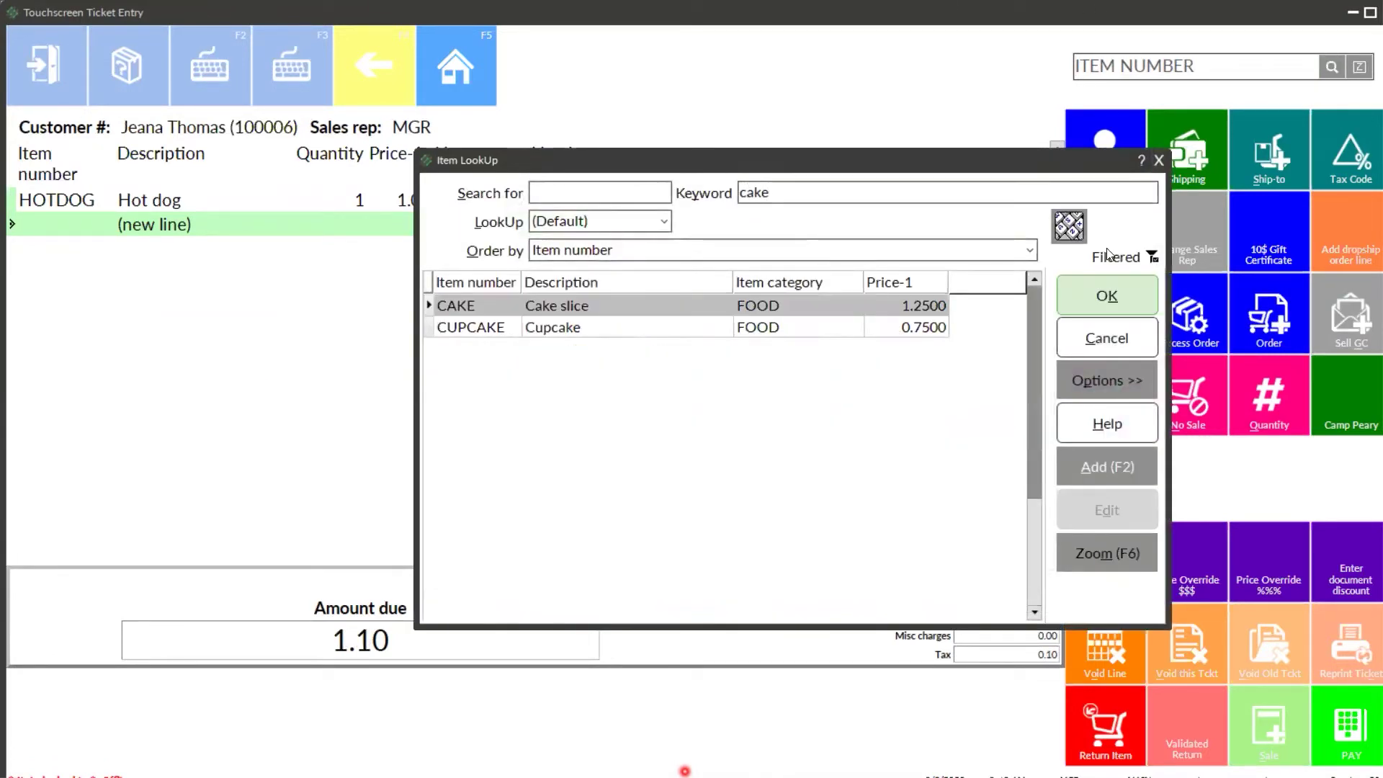
{"action": "left_click", "coordinate": [1115, 288]}
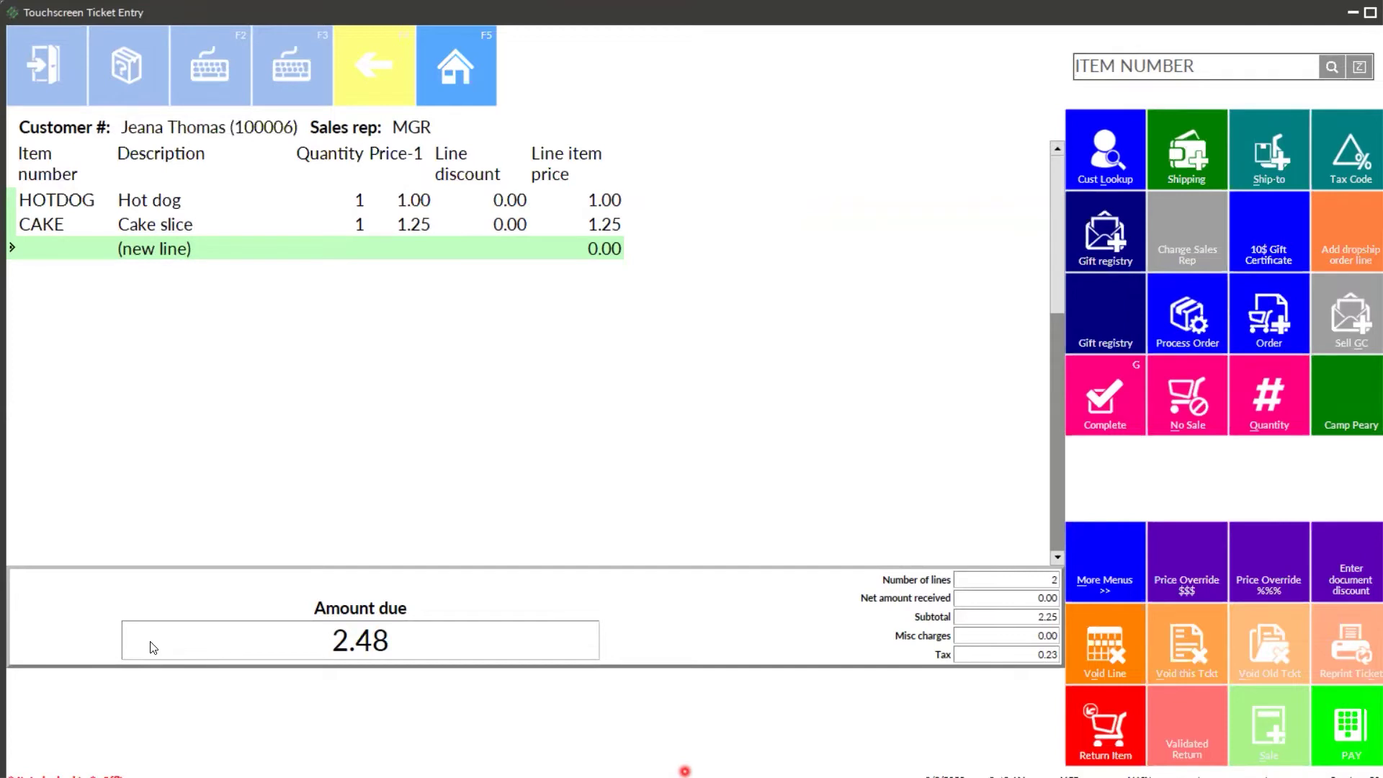
Step: Pay the ticket with 3.00 in cash, complete it, and dismiss the receipt options without printing
{"action": "left_click", "coordinate": [1355, 733]}
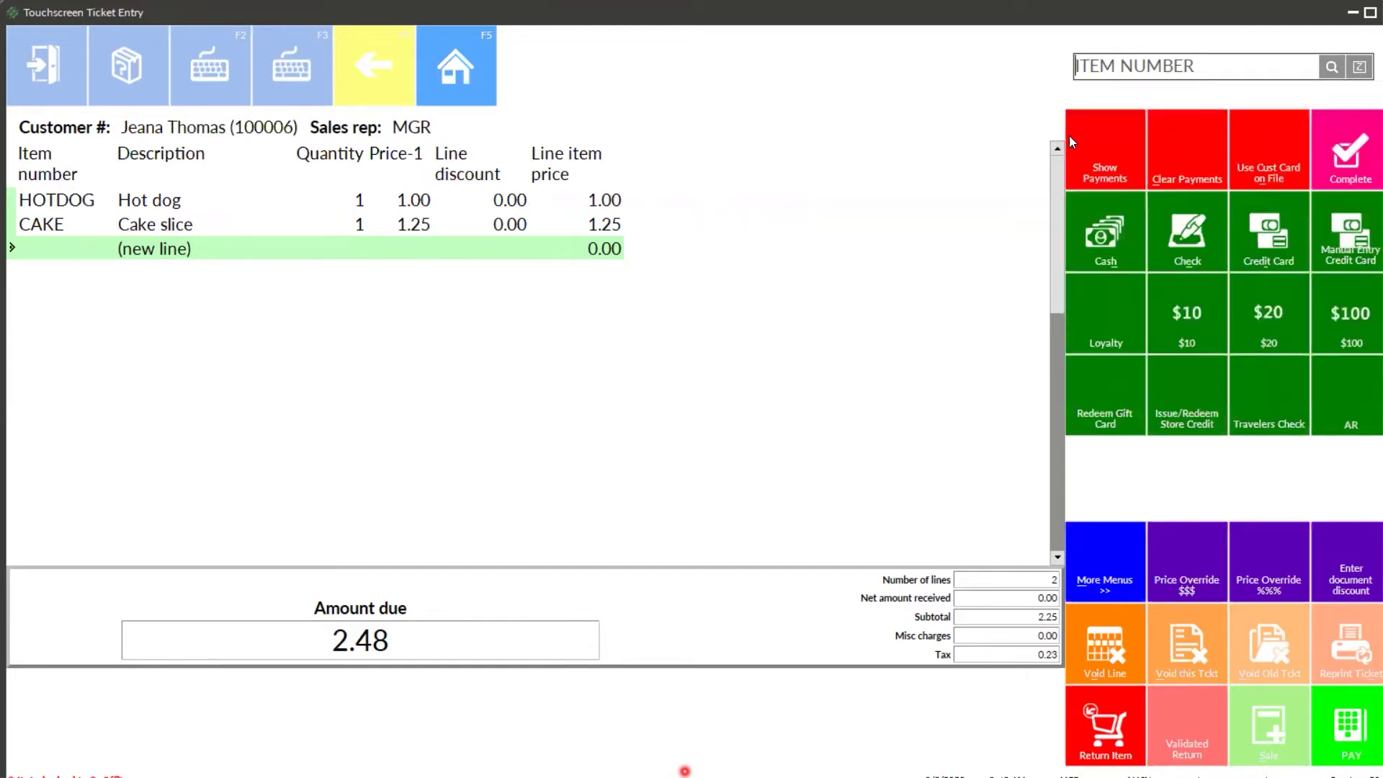
{"action": "left_click", "coordinate": [1092, 206]}
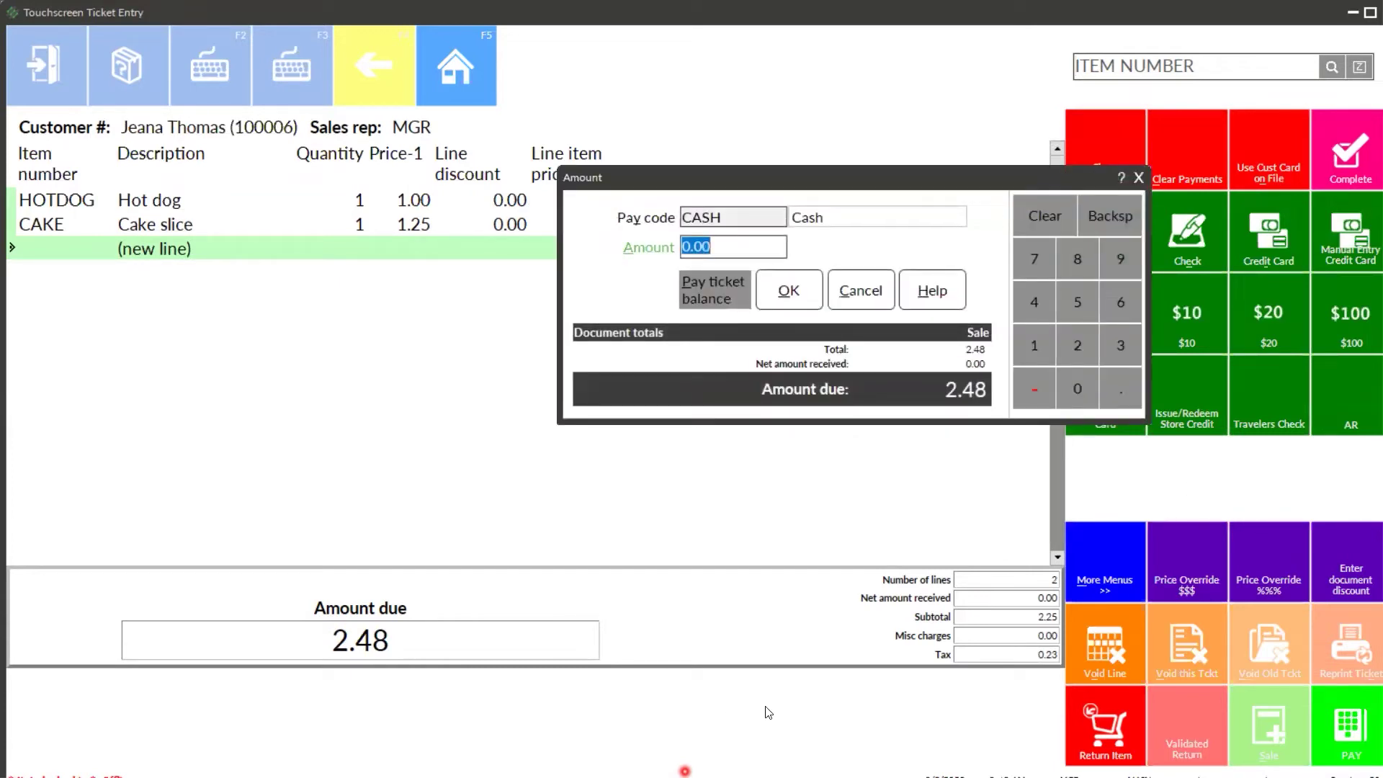
{"action": "type", "text": "3.00"}
{"action": "left_click", "coordinate": [784, 292]}
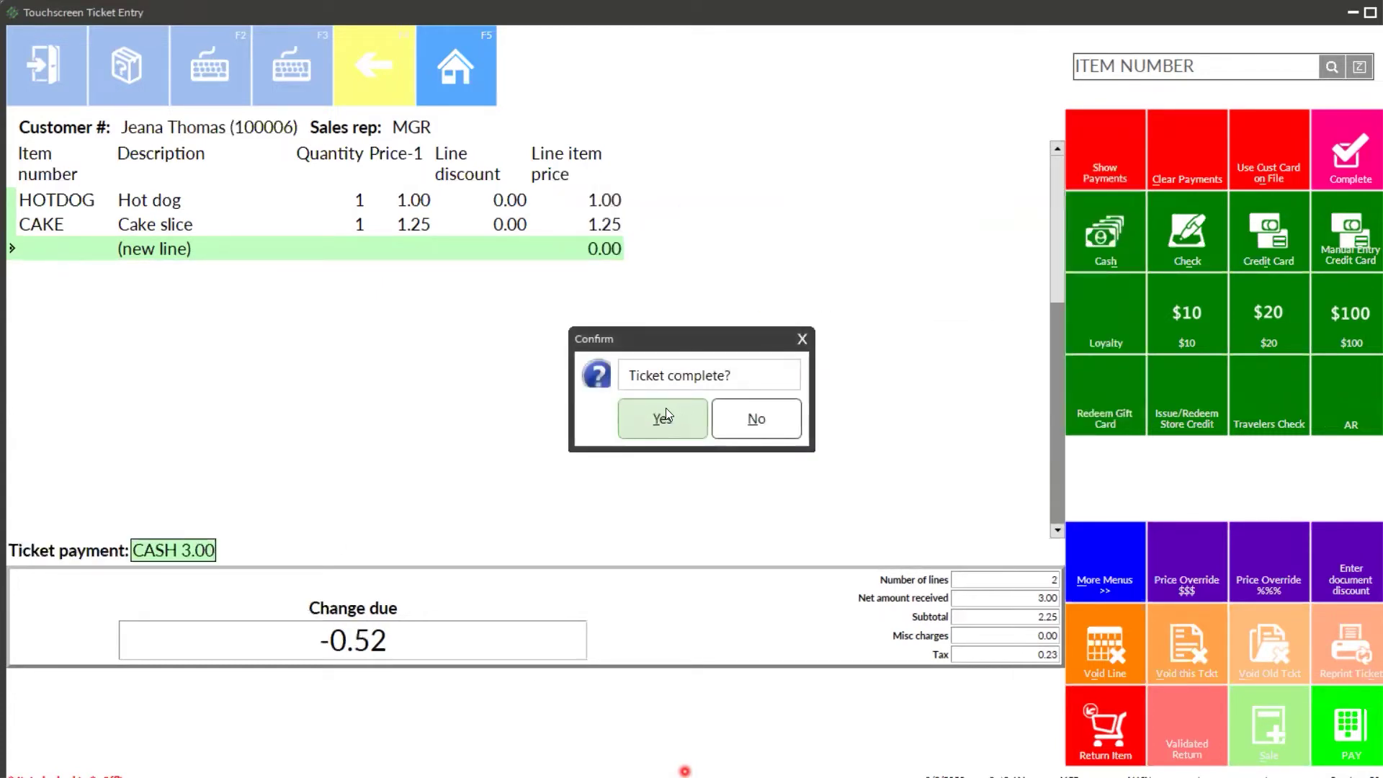
{"action": "left_click", "coordinate": [665, 409]}
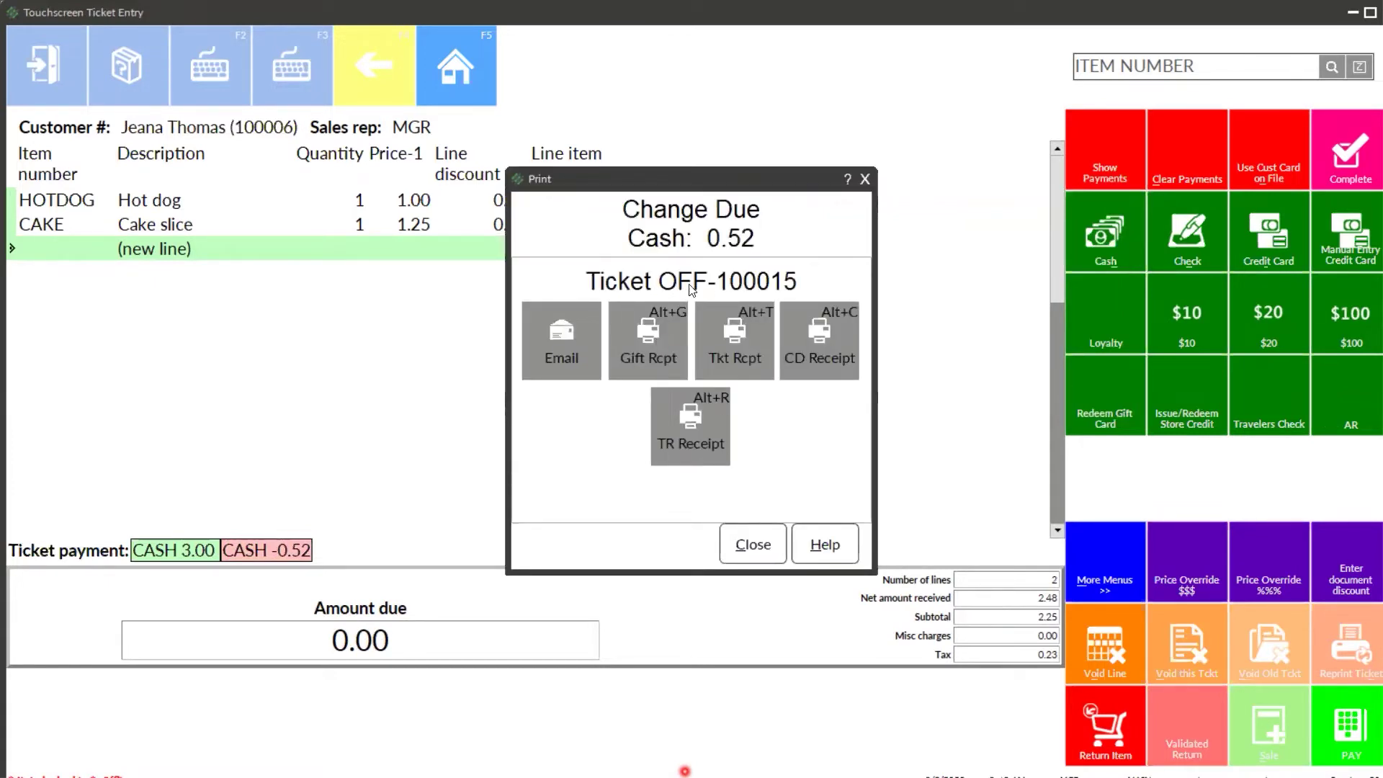
{"action": "left_click", "coordinate": [865, 179]}
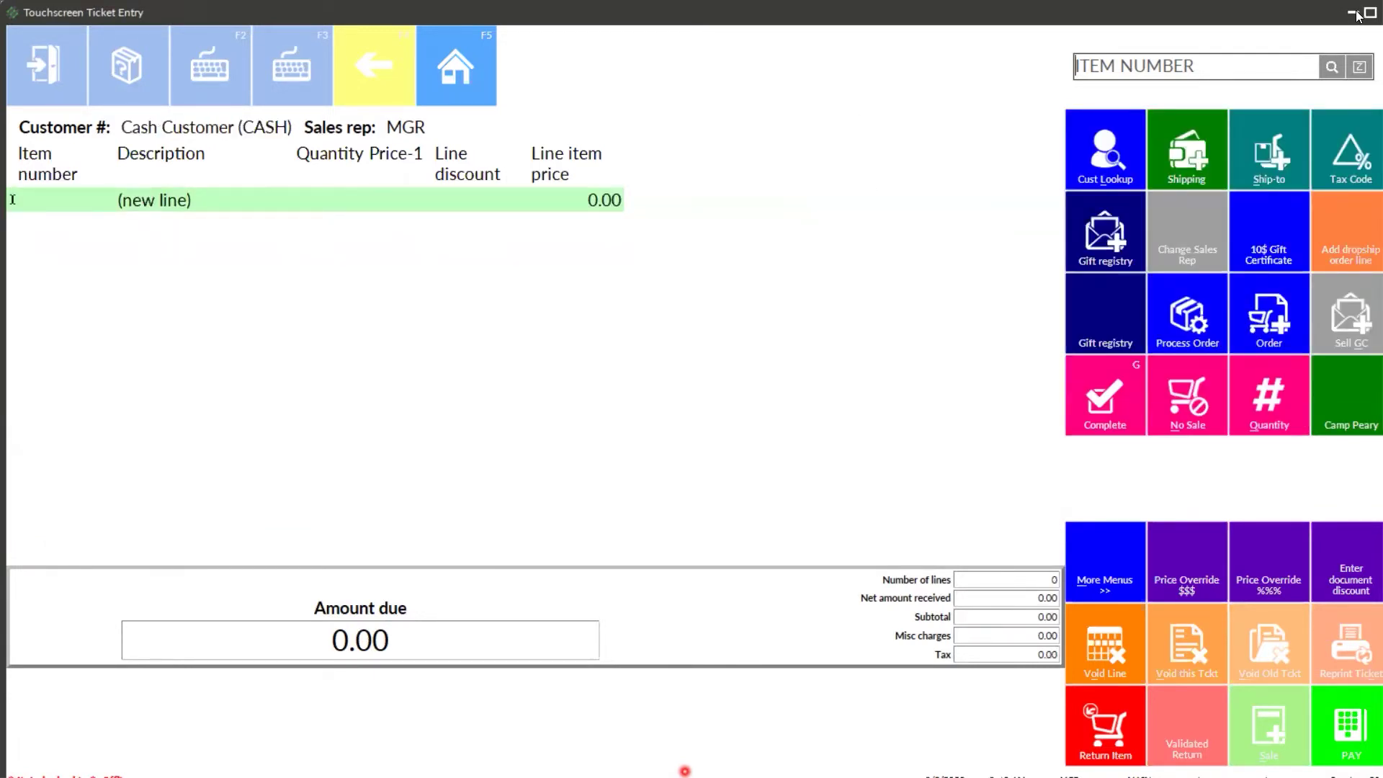
Step: Examine the connection status and data status details in CounterPoint Services Status from the Windows desktop
{"action": "left_click", "coordinate": [1363, 18]}
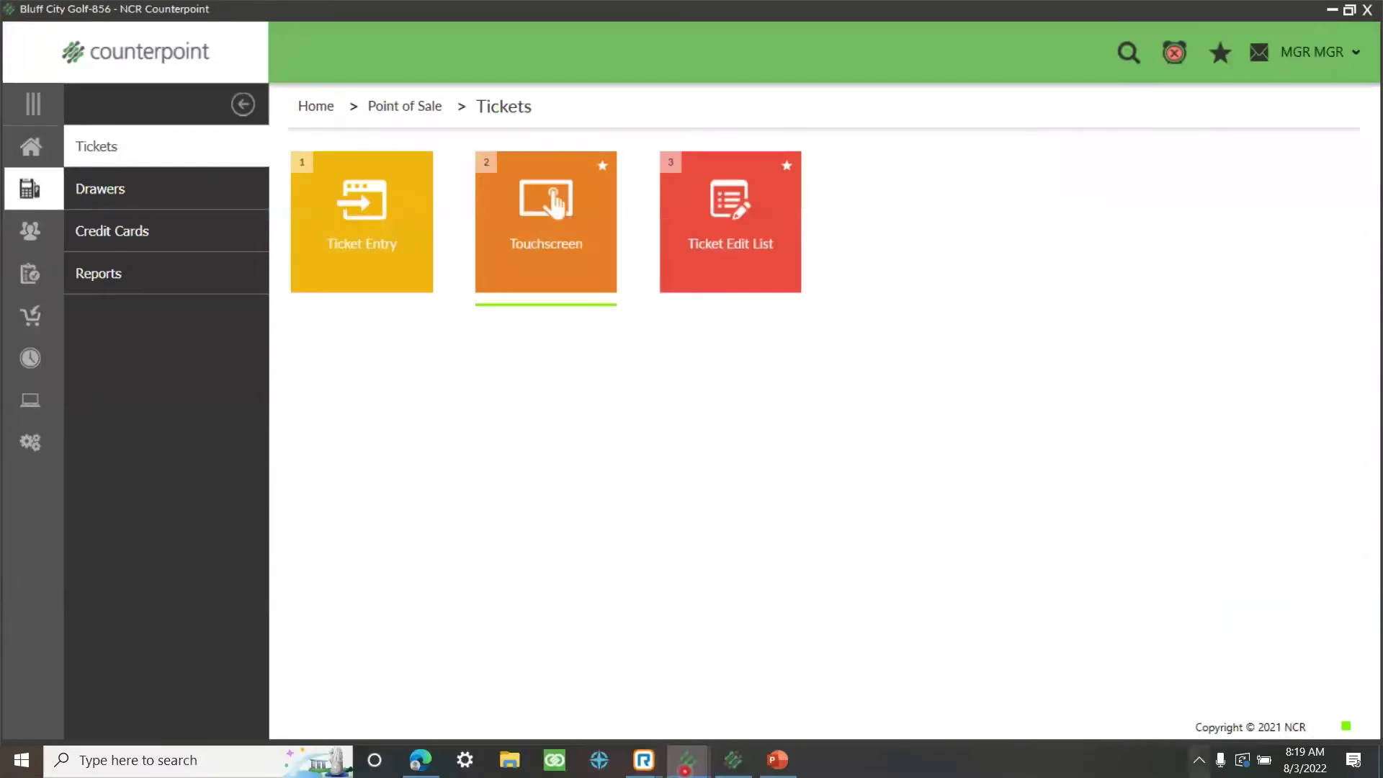
{"action": "left_click", "coordinate": [1198, 760]}
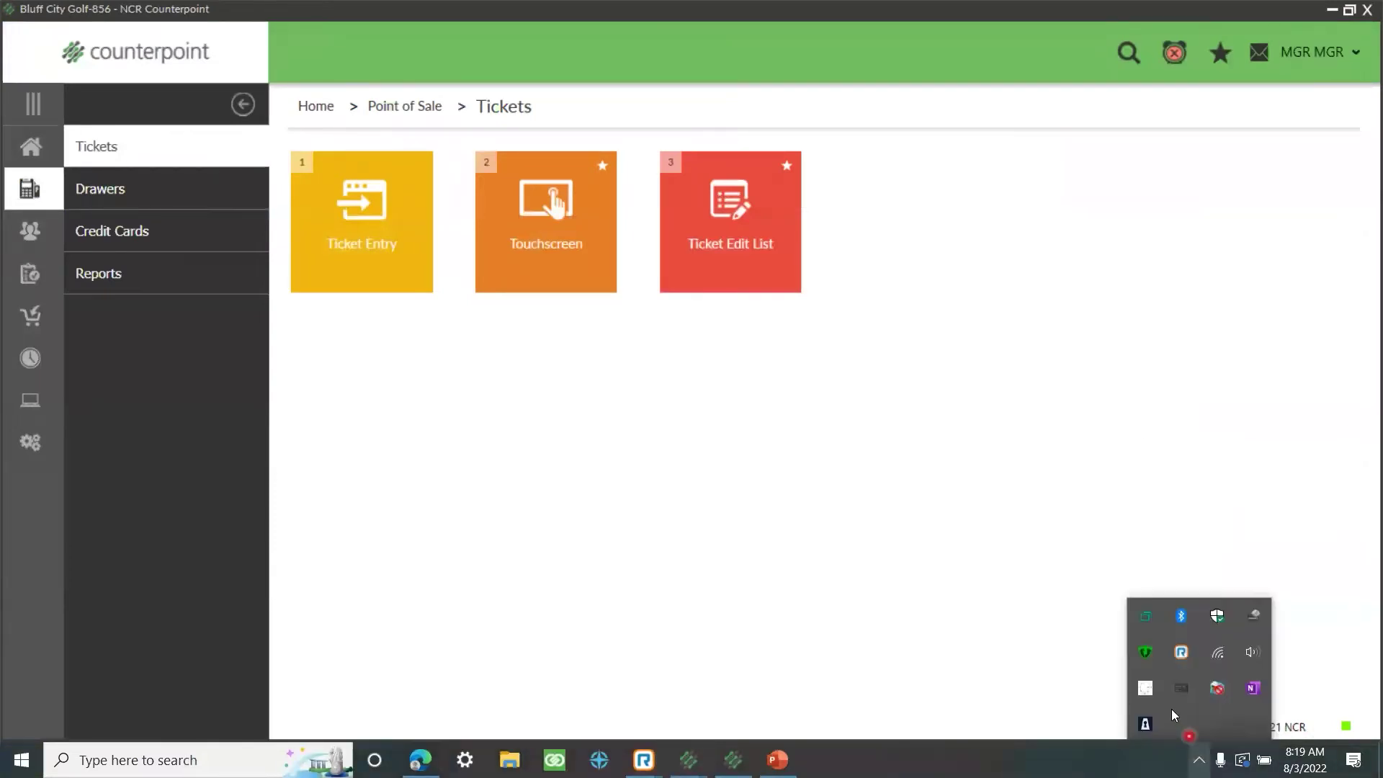
{"action": "mouse_move", "coordinate": [1147, 686]}
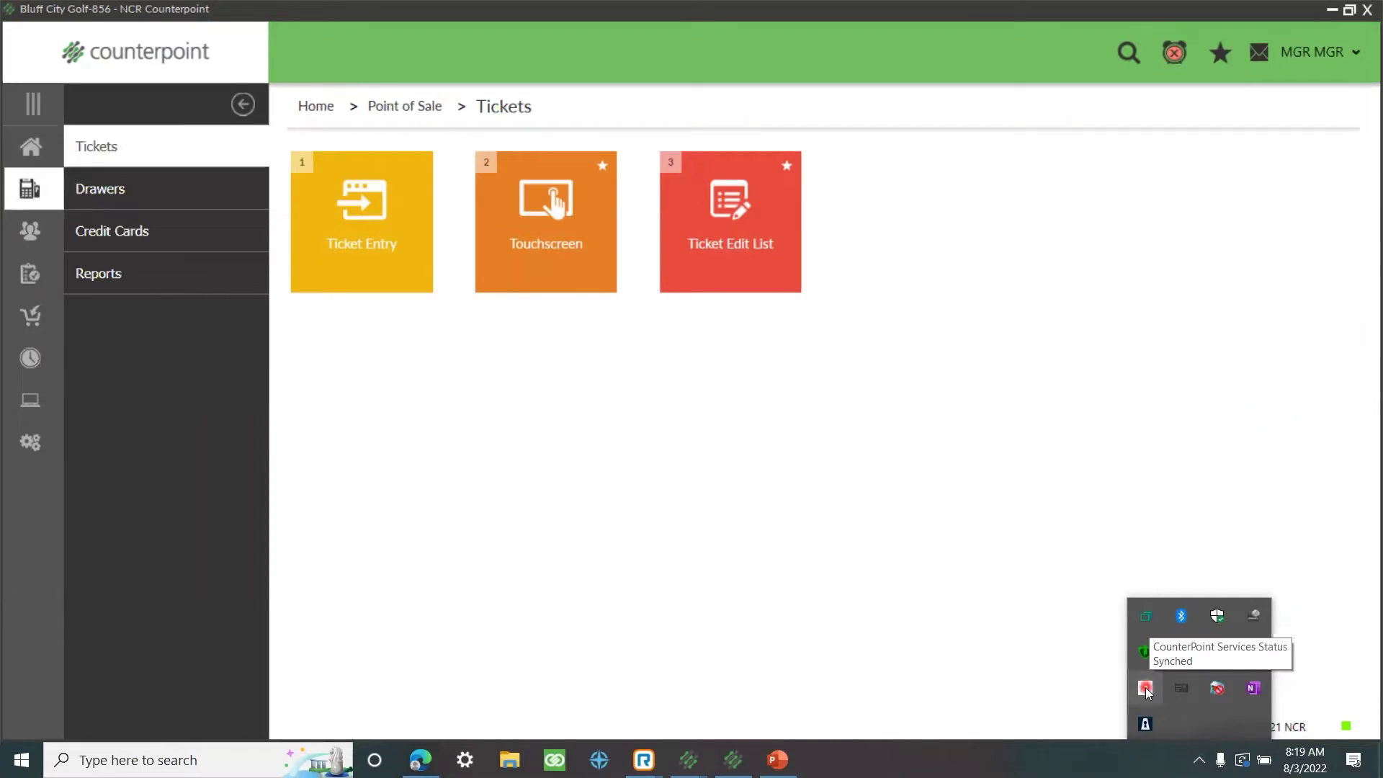
{"action": "double_click", "coordinate": [1147, 690]}
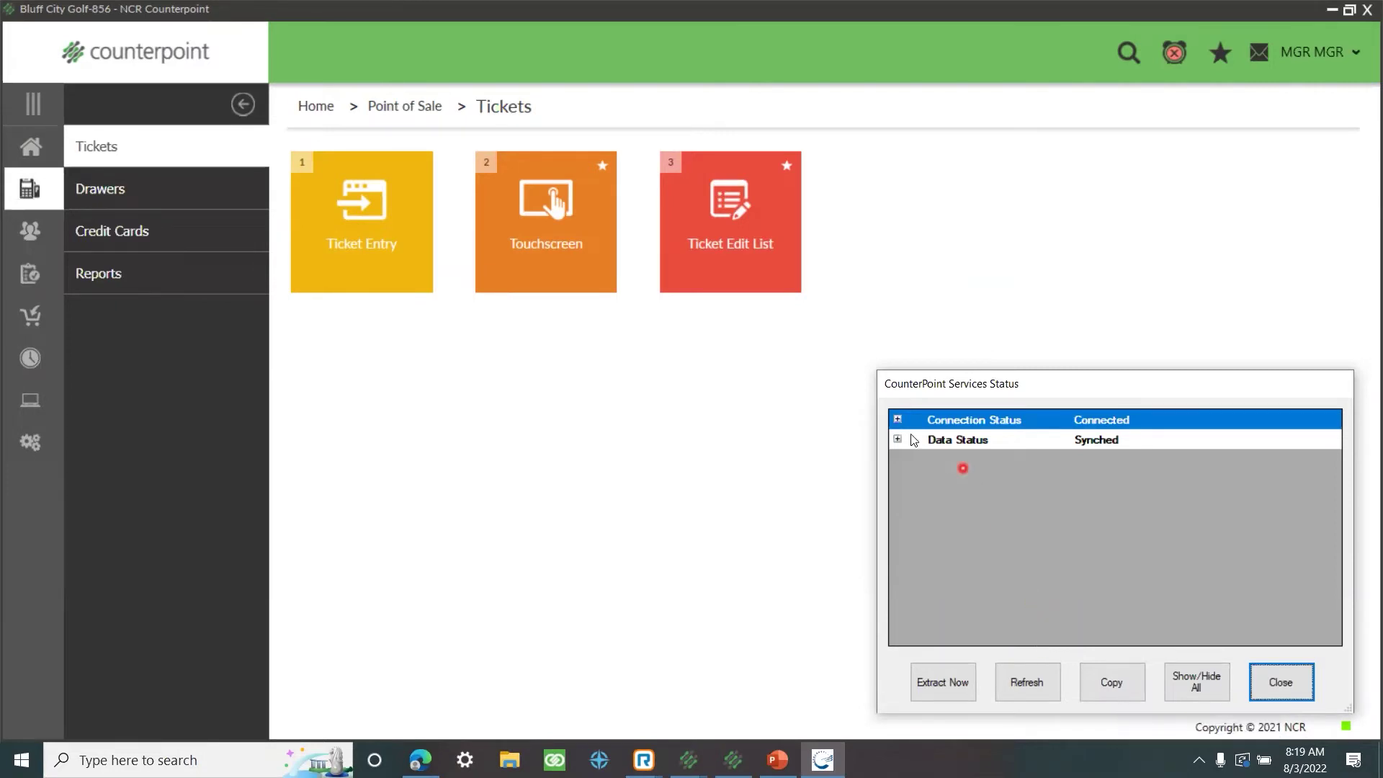
{"action": "left_click", "coordinate": [897, 420]}
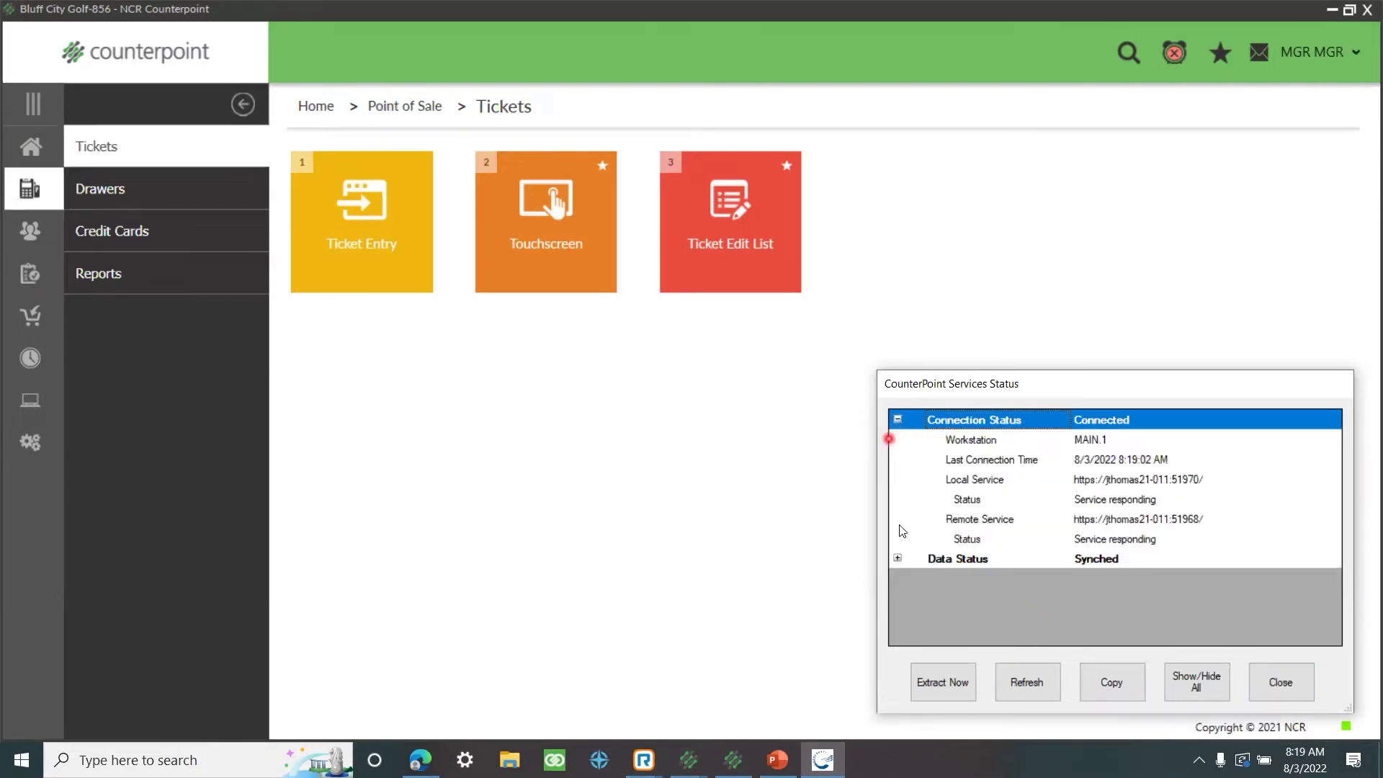
{"action": "left_click", "coordinate": [897, 559]}
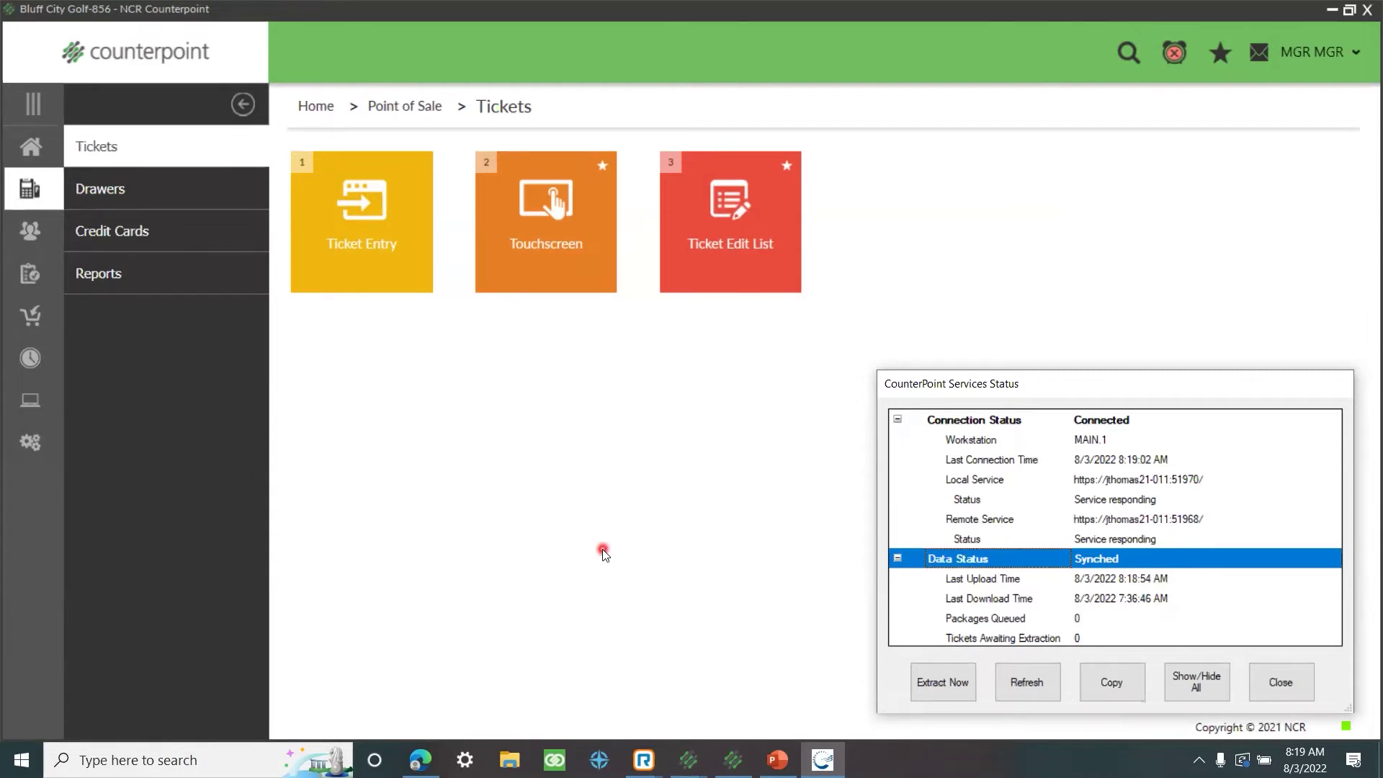
{"action": "left_click", "coordinate": [1292, 699]}
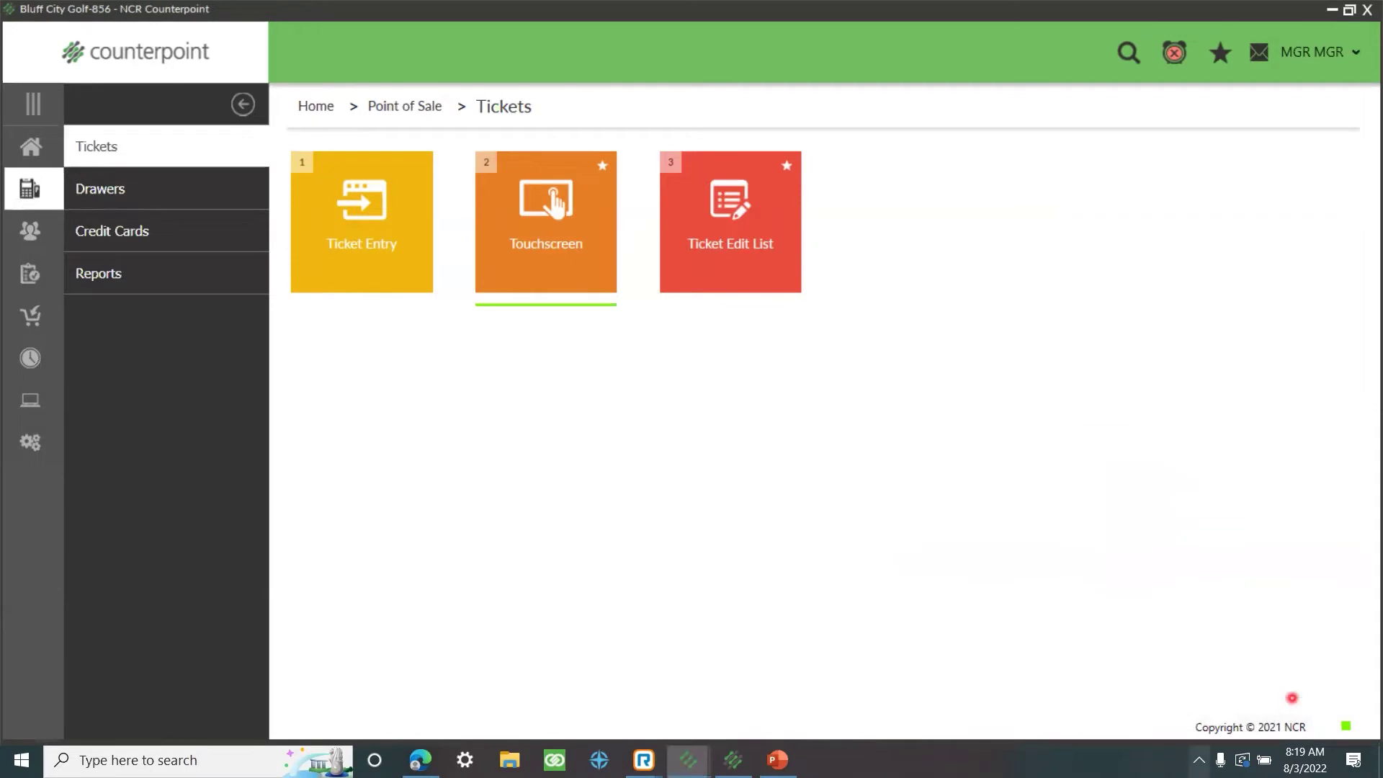
Step: Stop the local service "Radiant CounterPoint Services - CPSQL.1 - Station" and close the services configuration
{"action": "left_click", "coordinate": [1198, 760]}
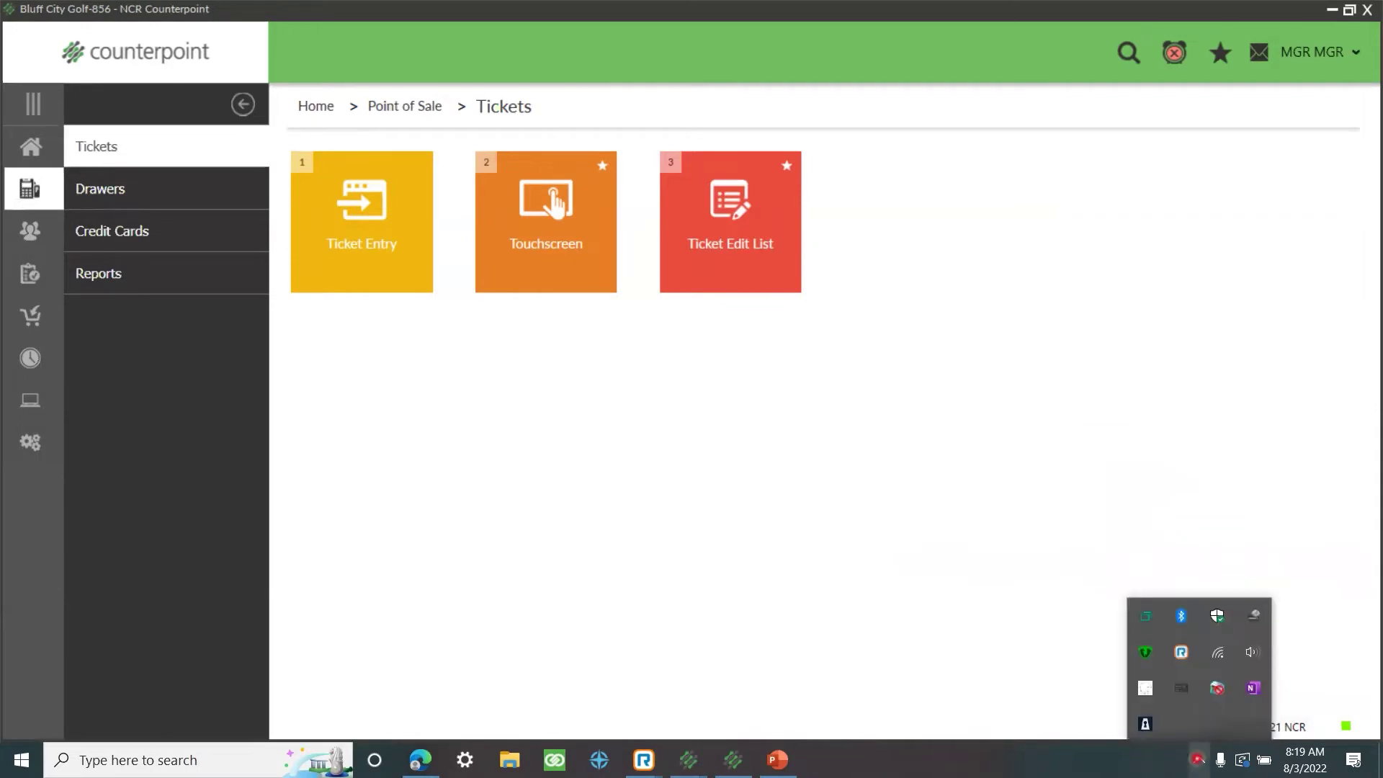
{"action": "right_click", "coordinate": [1145, 688]}
{"action": "left_click", "coordinate": [1043, 641]}
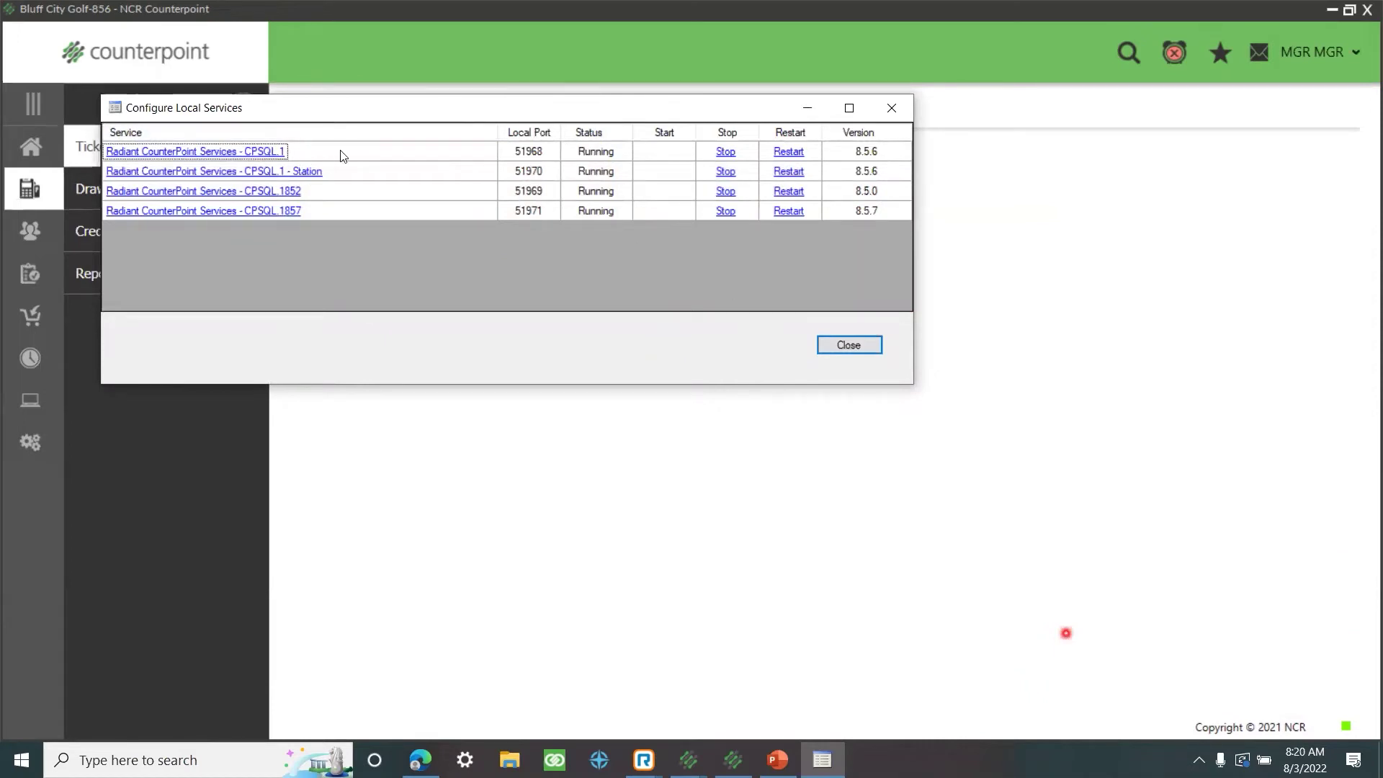
{"action": "left_click", "coordinate": [724, 171]}
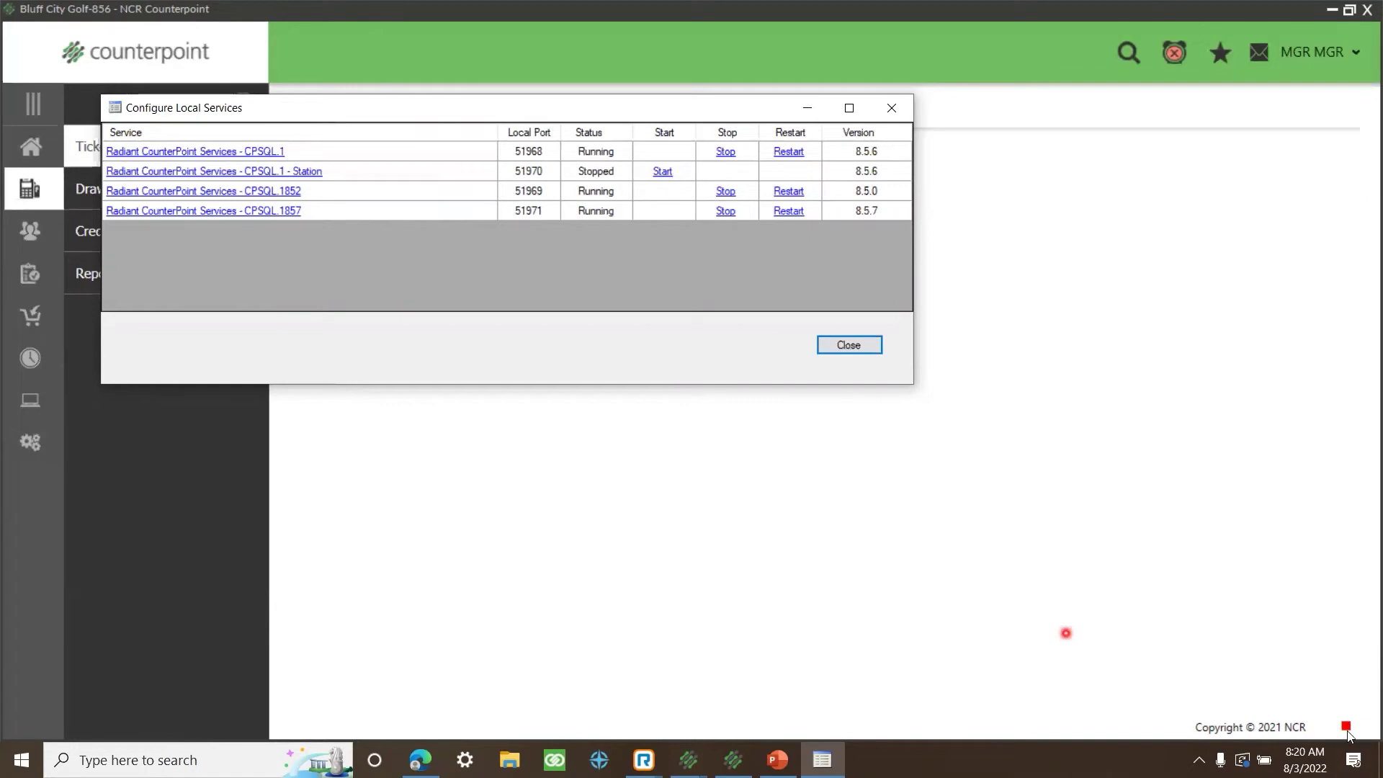
{"action": "left_click", "coordinate": [891, 108]}
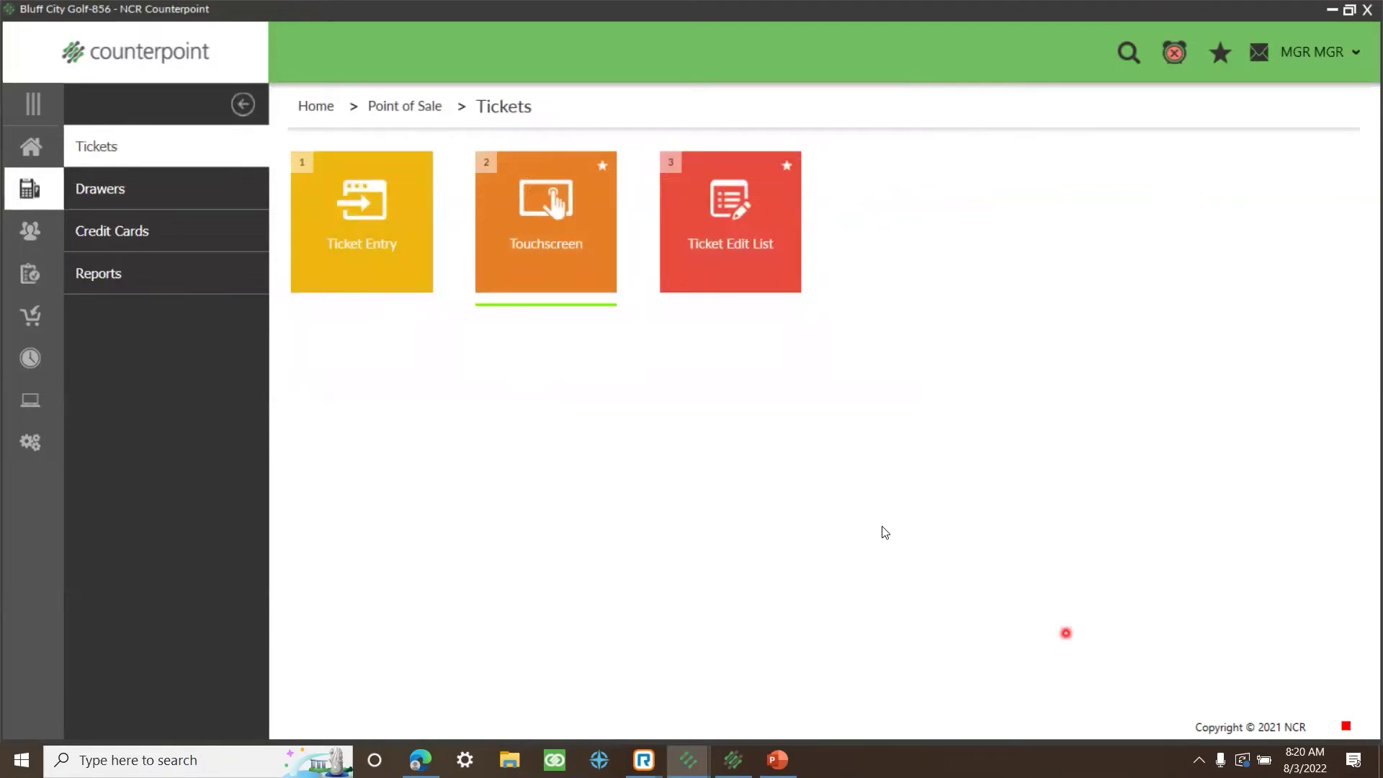
Step: Open the inventory's View Items function and display item 100005, Adams Tight Lies 2 Wood
{"action": "left_click", "coordinate": [27, 163]}
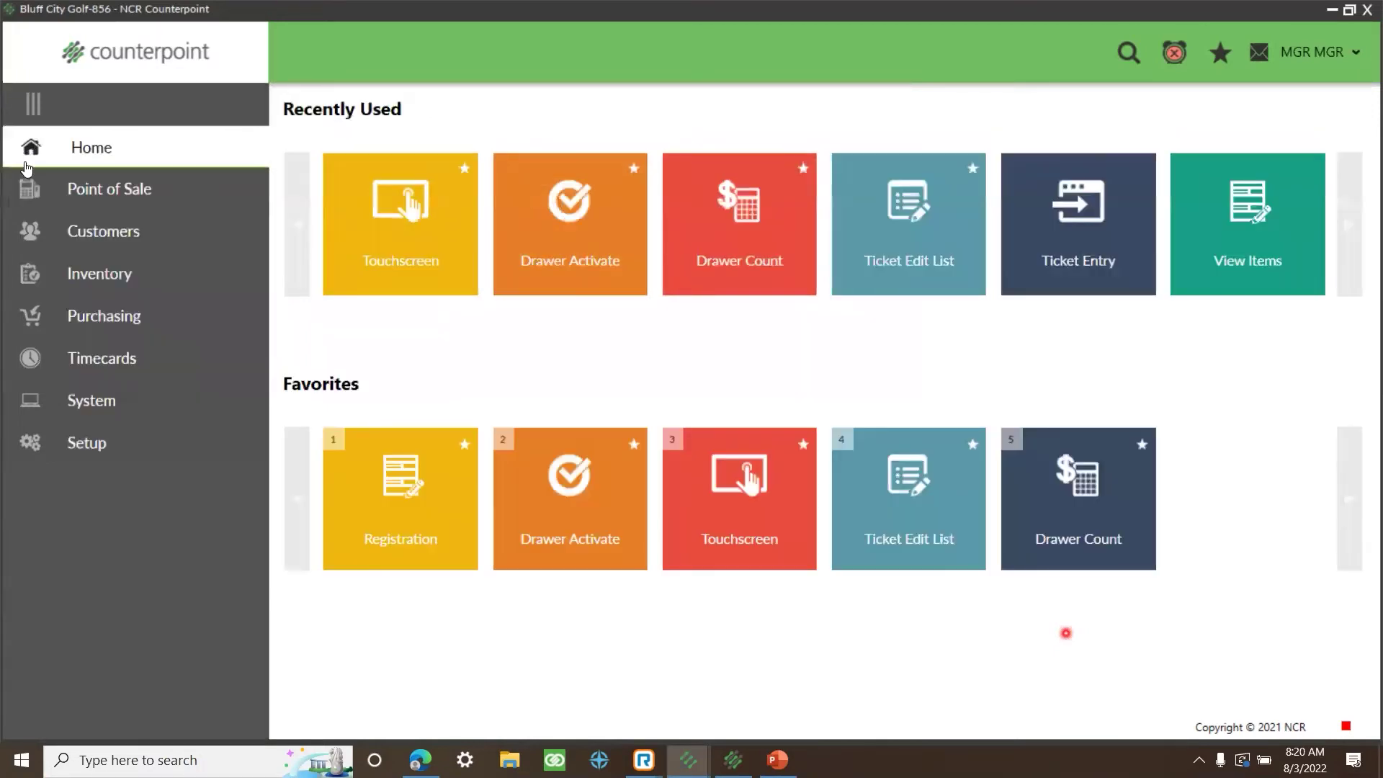
{"action": "left_click", "coordinate": [108, 275]}
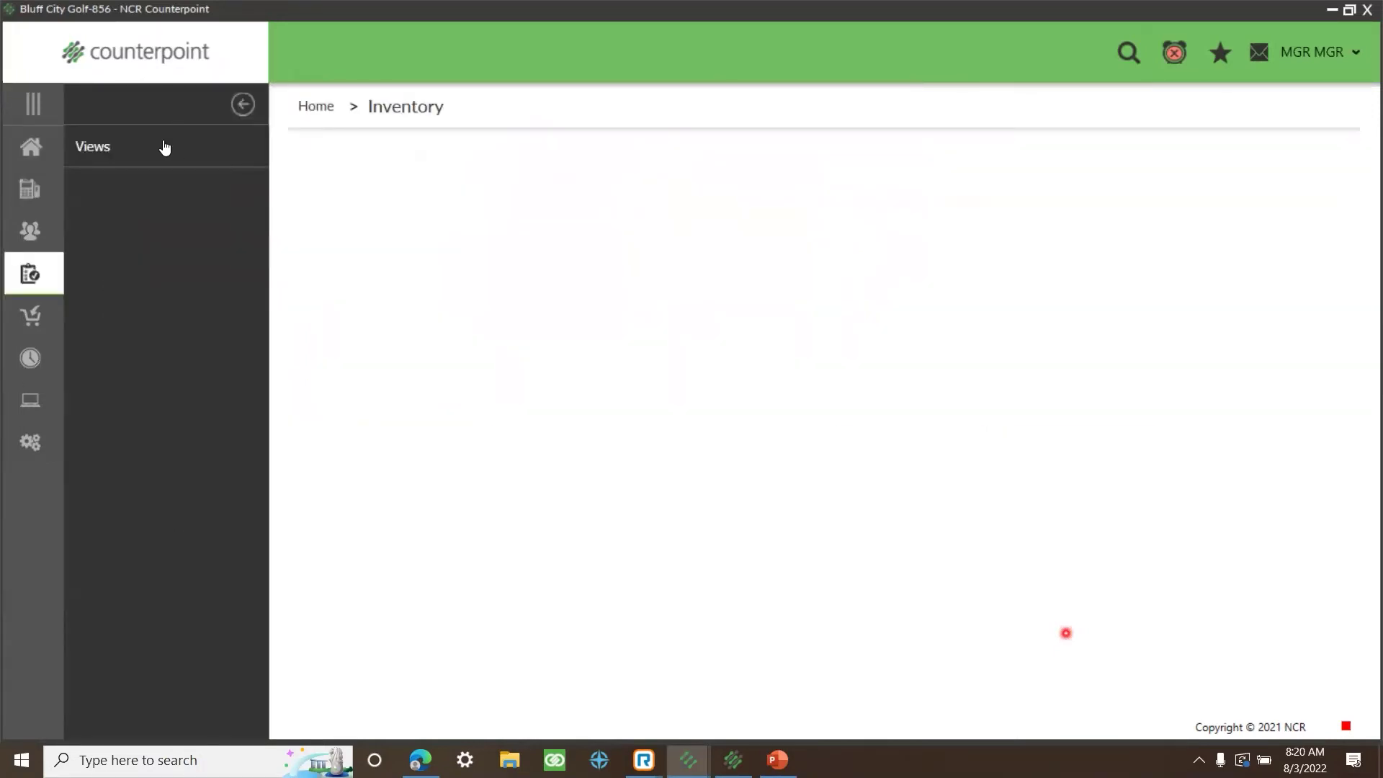
{"action": "left_click", "coordinate": [164, 147]}
{"action": "left_click", "coordinate": [332, 268]}
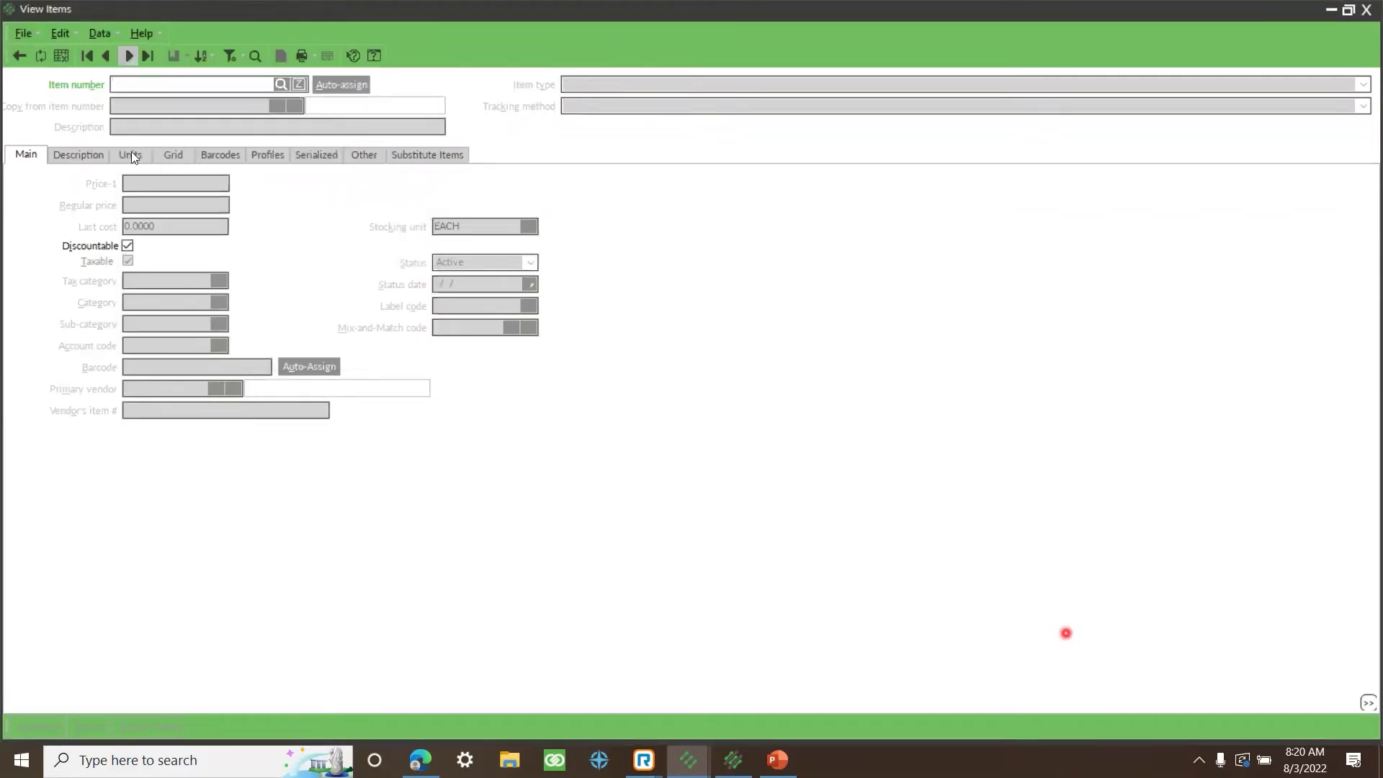
{"action": "left_click", "coordinate": [297, 85]}
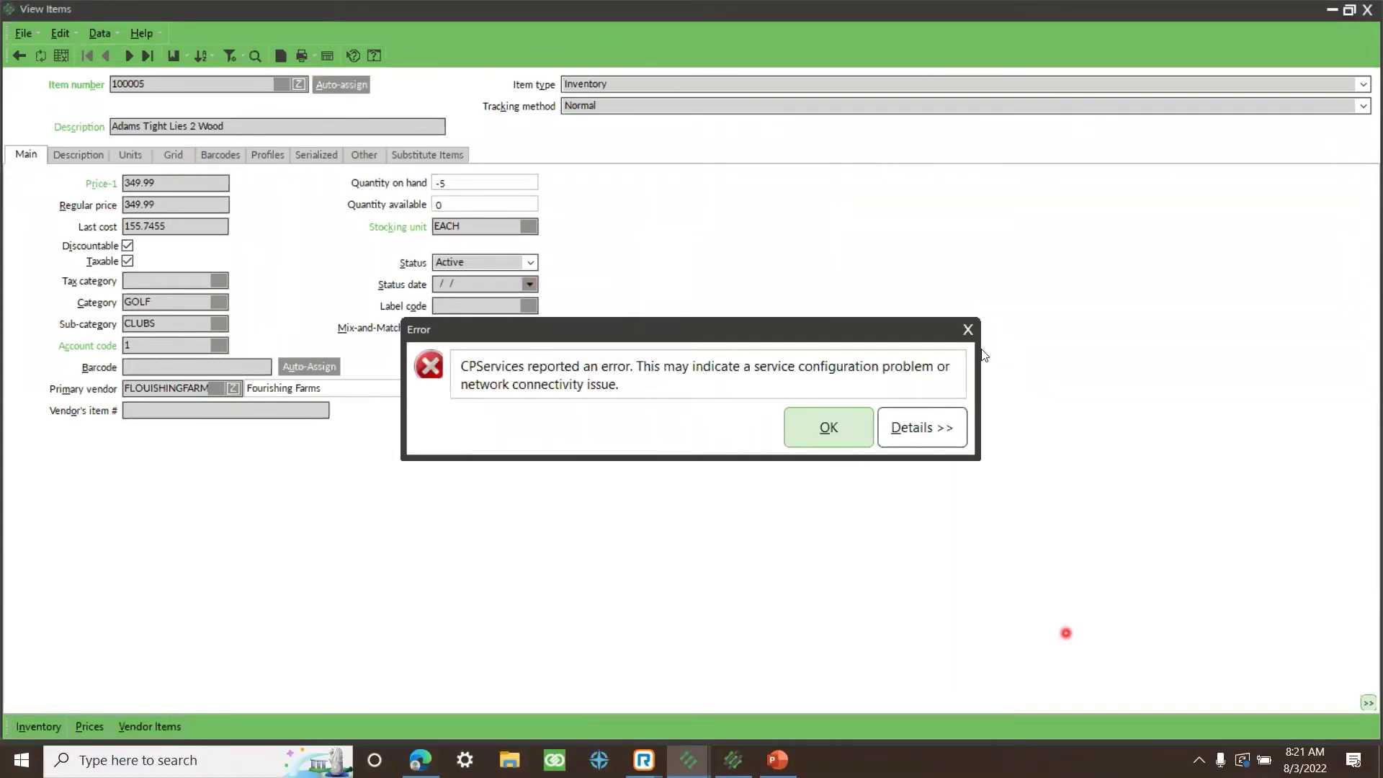
{"action": "left_click", "coordinate": [965, 328]}
Step: Check the CounterPoint Services connection details again and review the run states of the configured local services
{"action": "left_click", "coordinate": [1198, 760]}
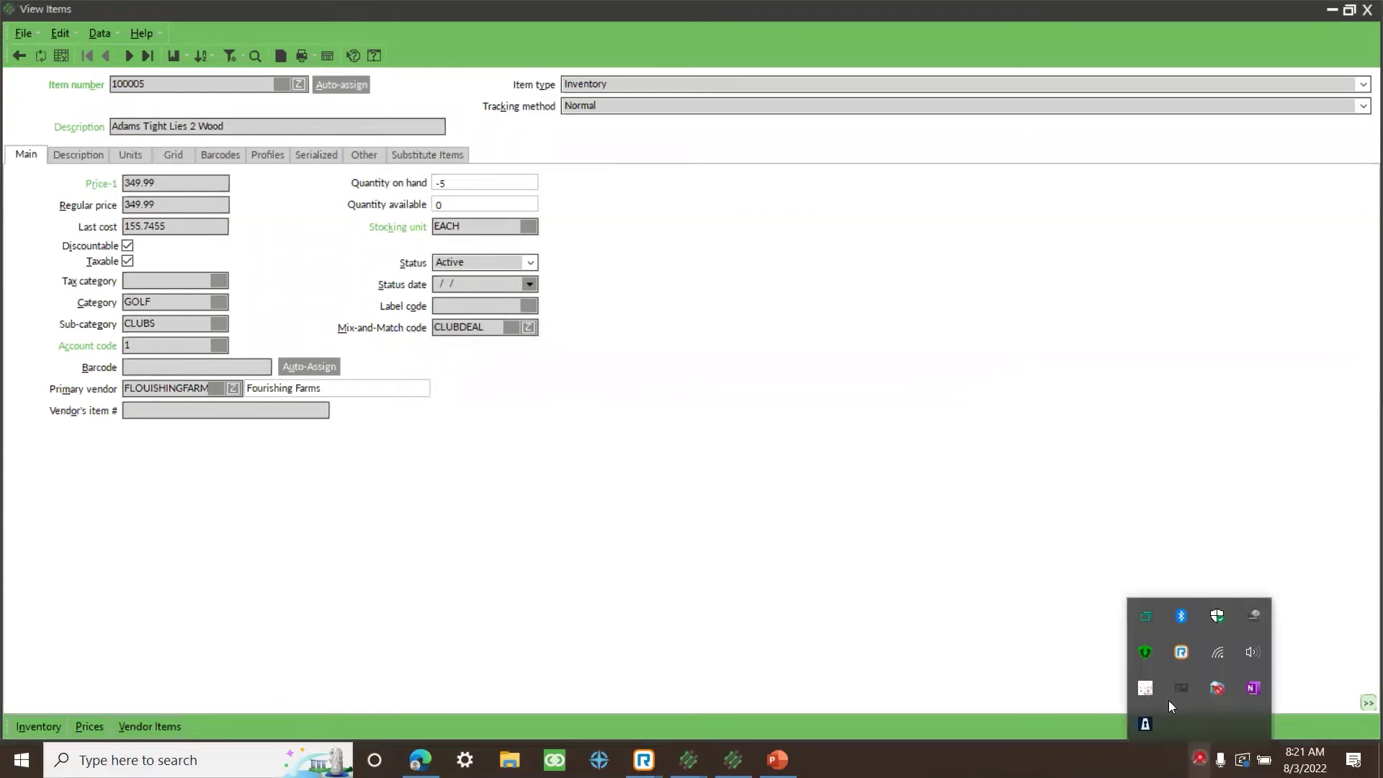
{"action": "left_click", "coordinate": [1145, 689]}
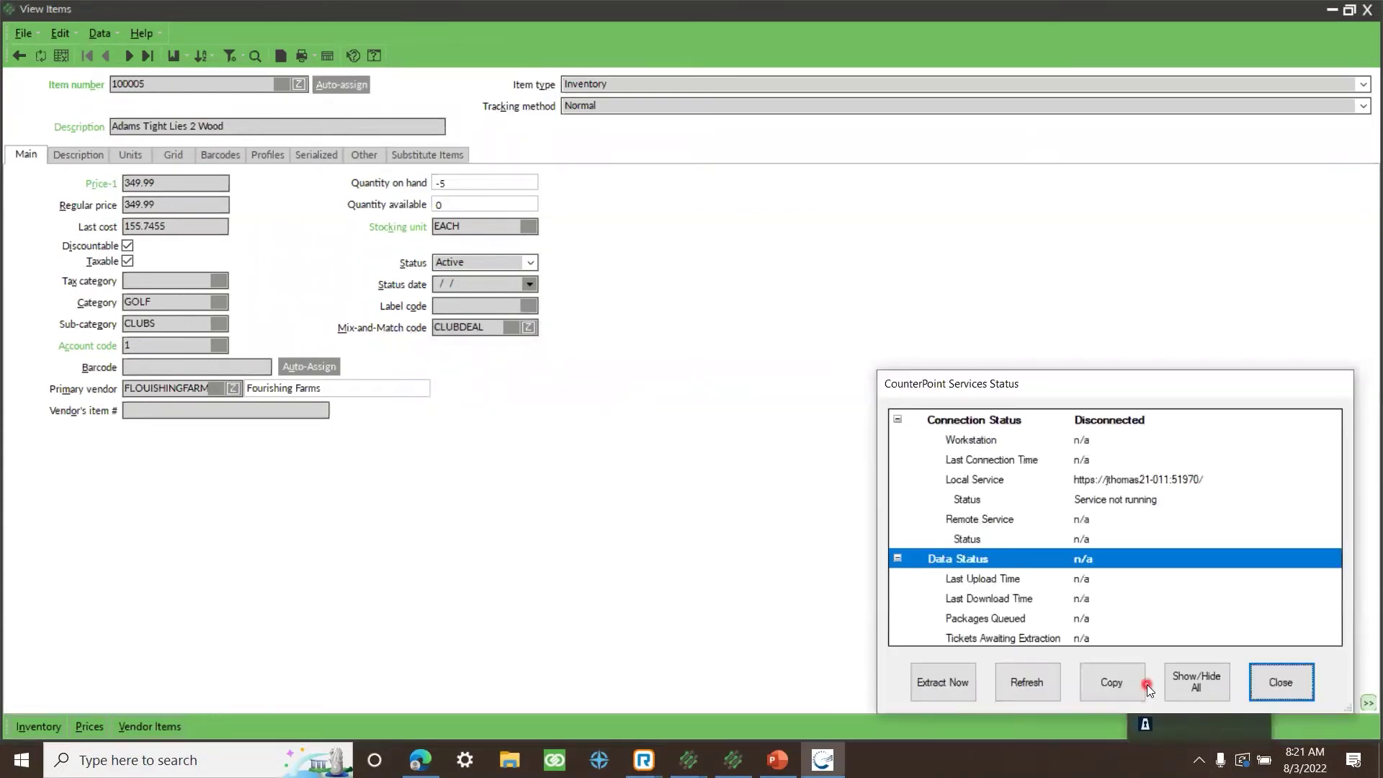
{"action": "left_click", "coordinate": [1272, 689]}
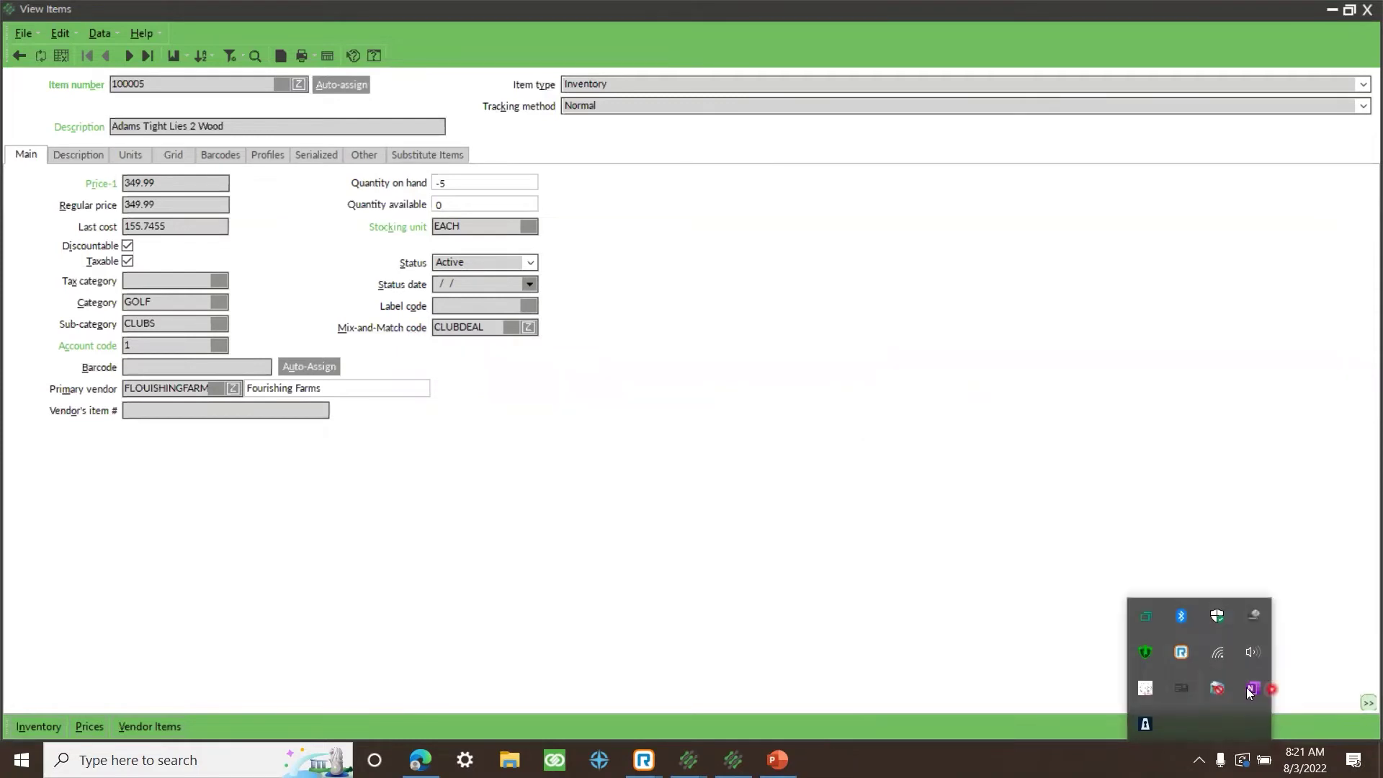
{"action": "right_click", "coordinate": [1145, 696]}
{"action": "left_click", "coordinate": [1071, 642]}
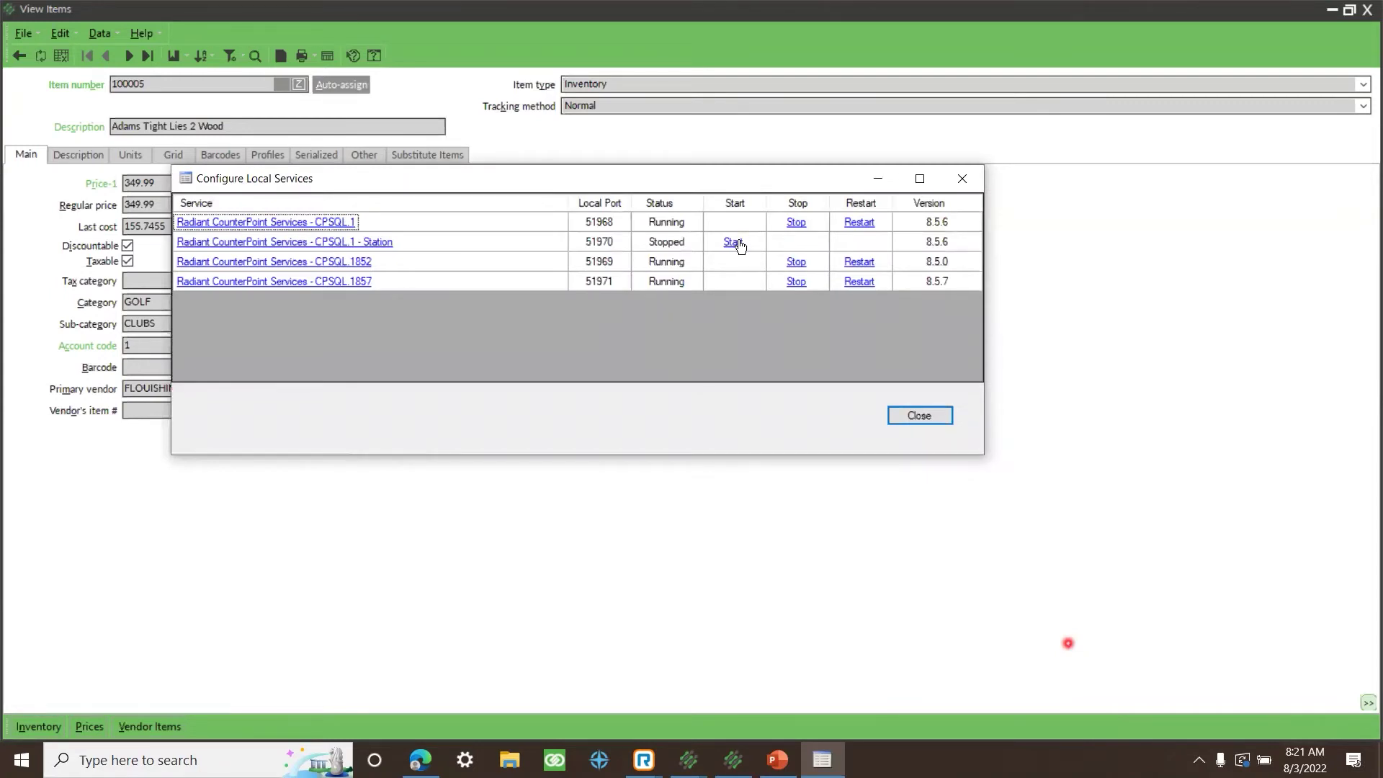
{"action": "left_click", "coordinate": [960, 180]}
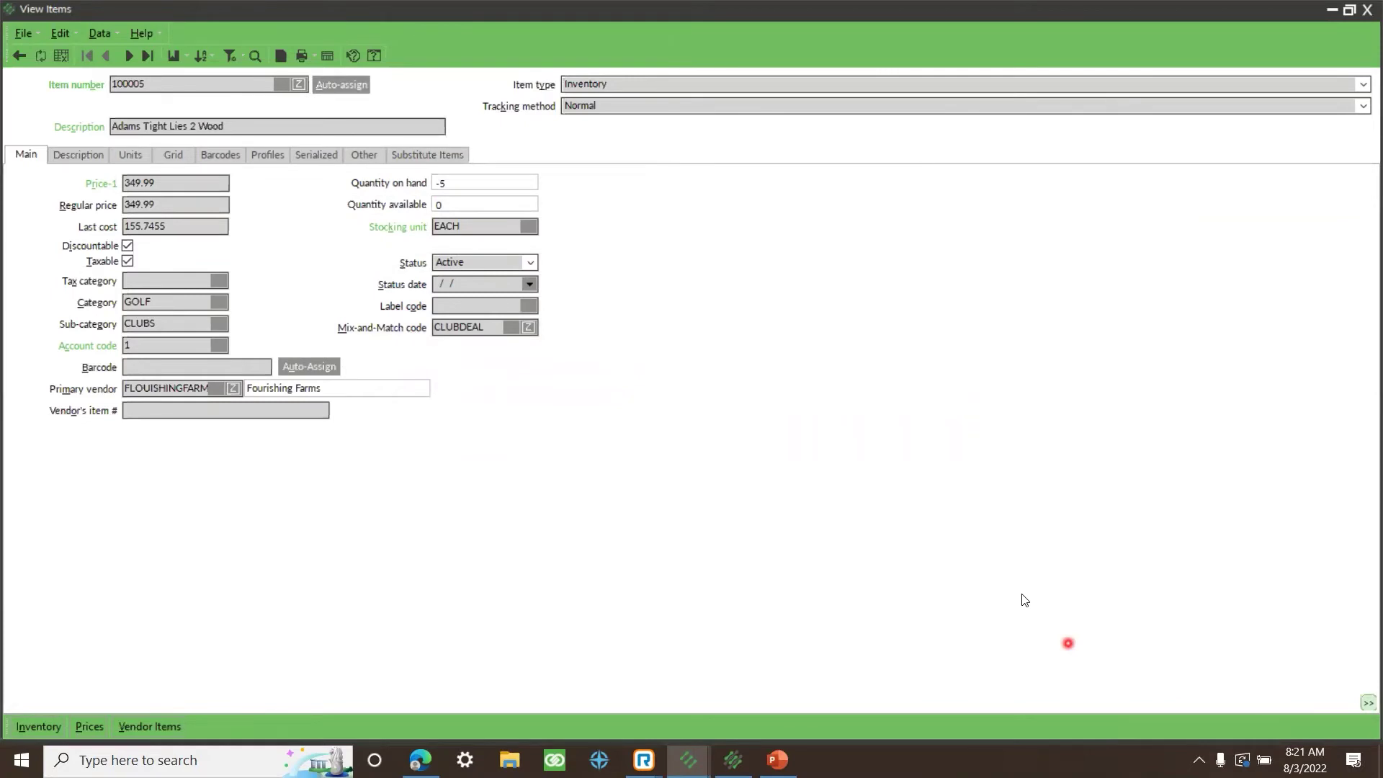
Step: Close View Items and return to the open Touchscreen Ticket Entry window
{"action": "left_click", "coordinate": [1366, 10]}
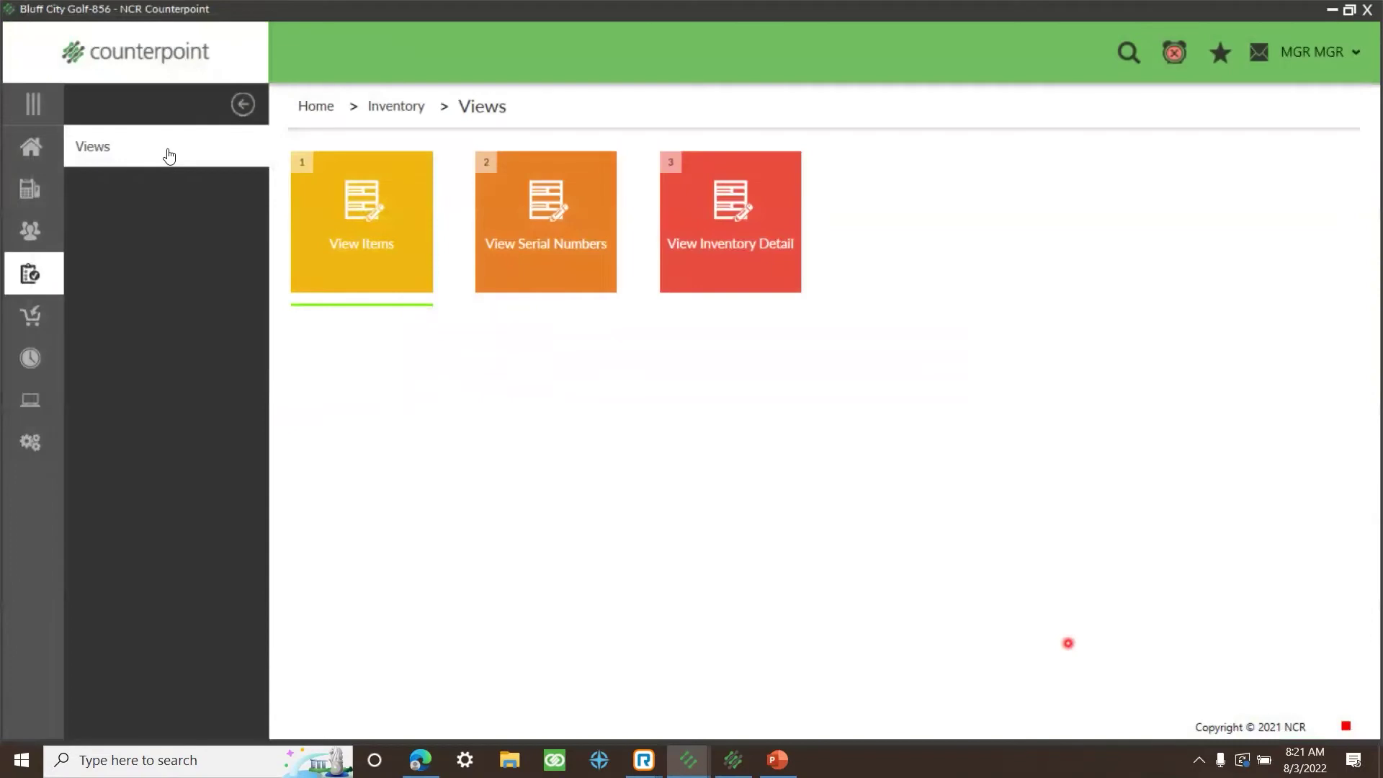
{"action": "left_click", "coordinate": [33, 146]}
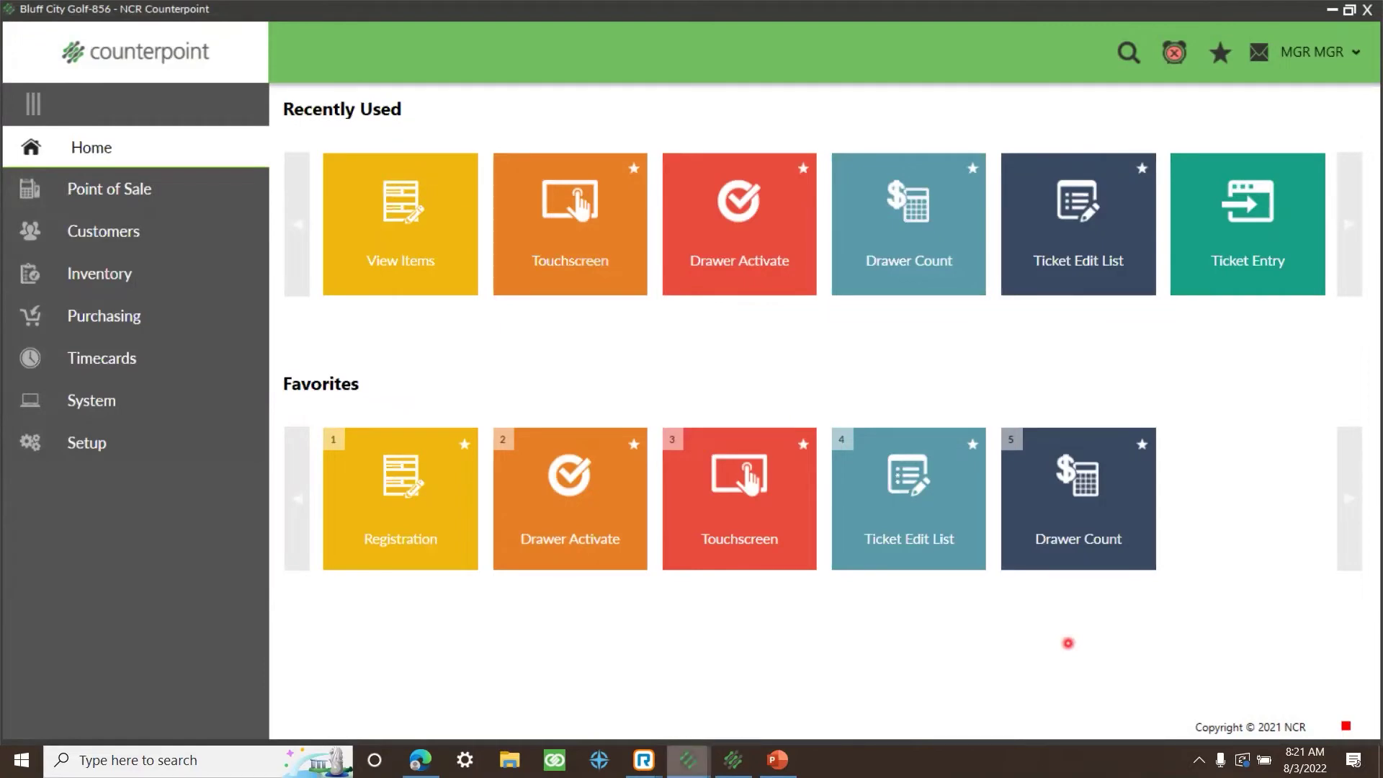
{"action": "mouse_move", "coordinate": [685, 757]}
{"action": "left_click", "coordinate": [750, 707]}
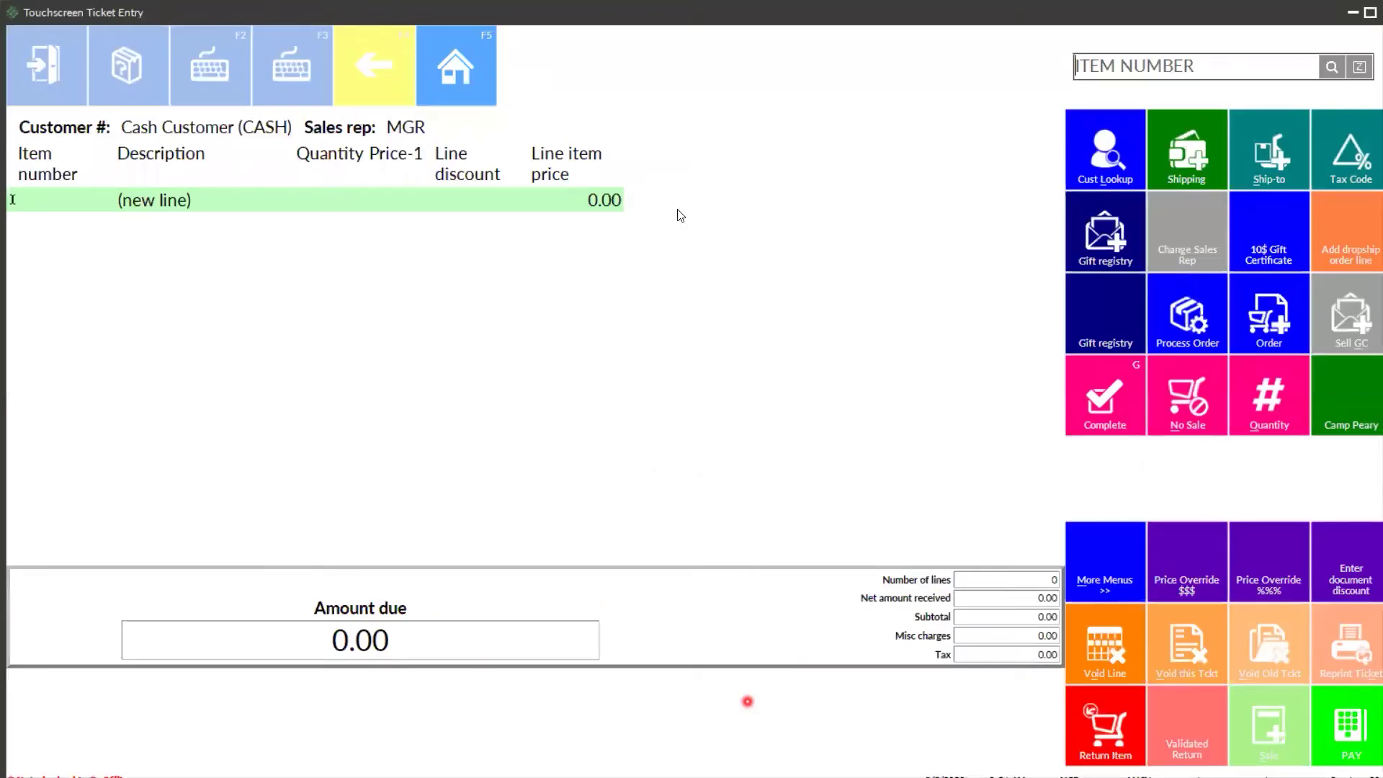
Step: Add the CAL-COAT Sportscoat in Navy, size 30, to the cash customer's ticket
{"action": "left_click", "coordinate": [1331, 67]}
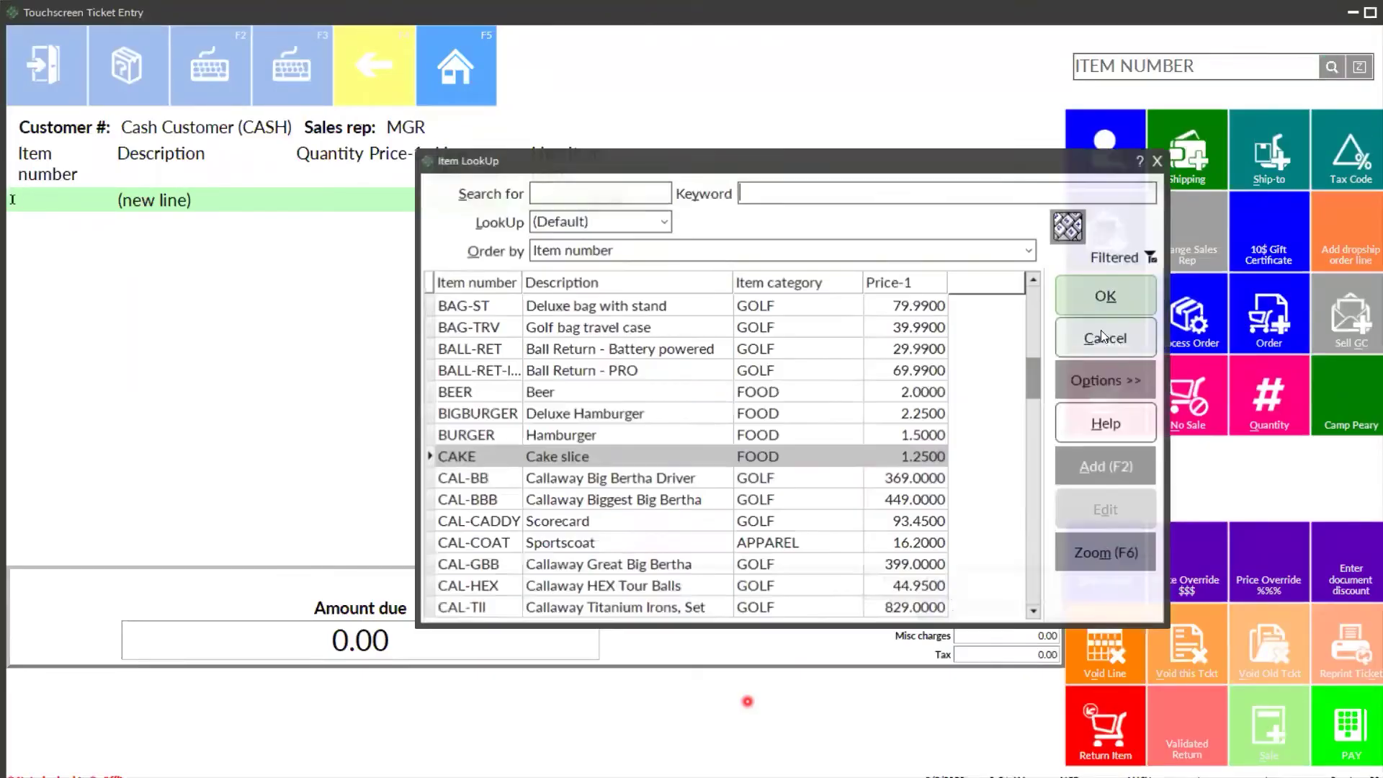
{"action": "left_click", "coordinate": [534, 546]}
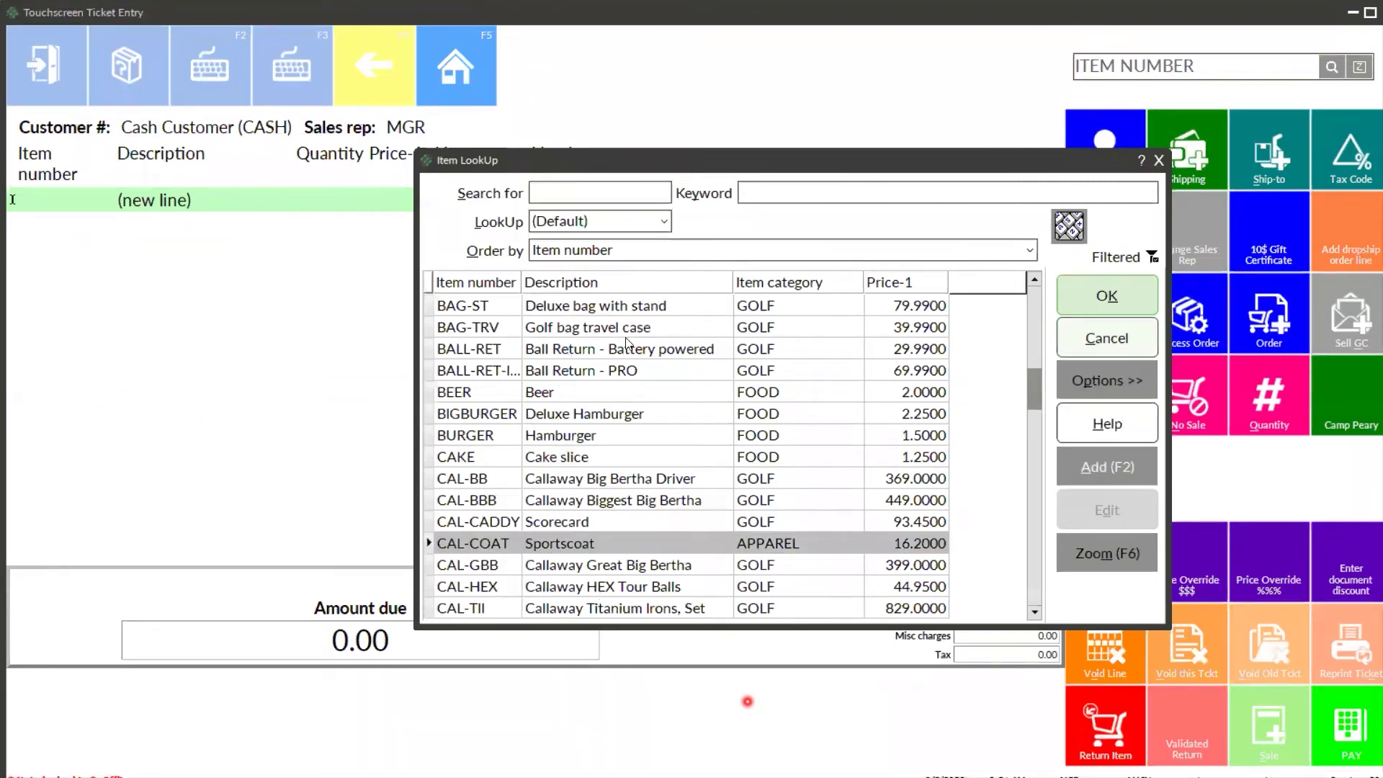
{"action": "key", "text": "Return"}
{"action": "left_click", "coordinate": [520, 509]}
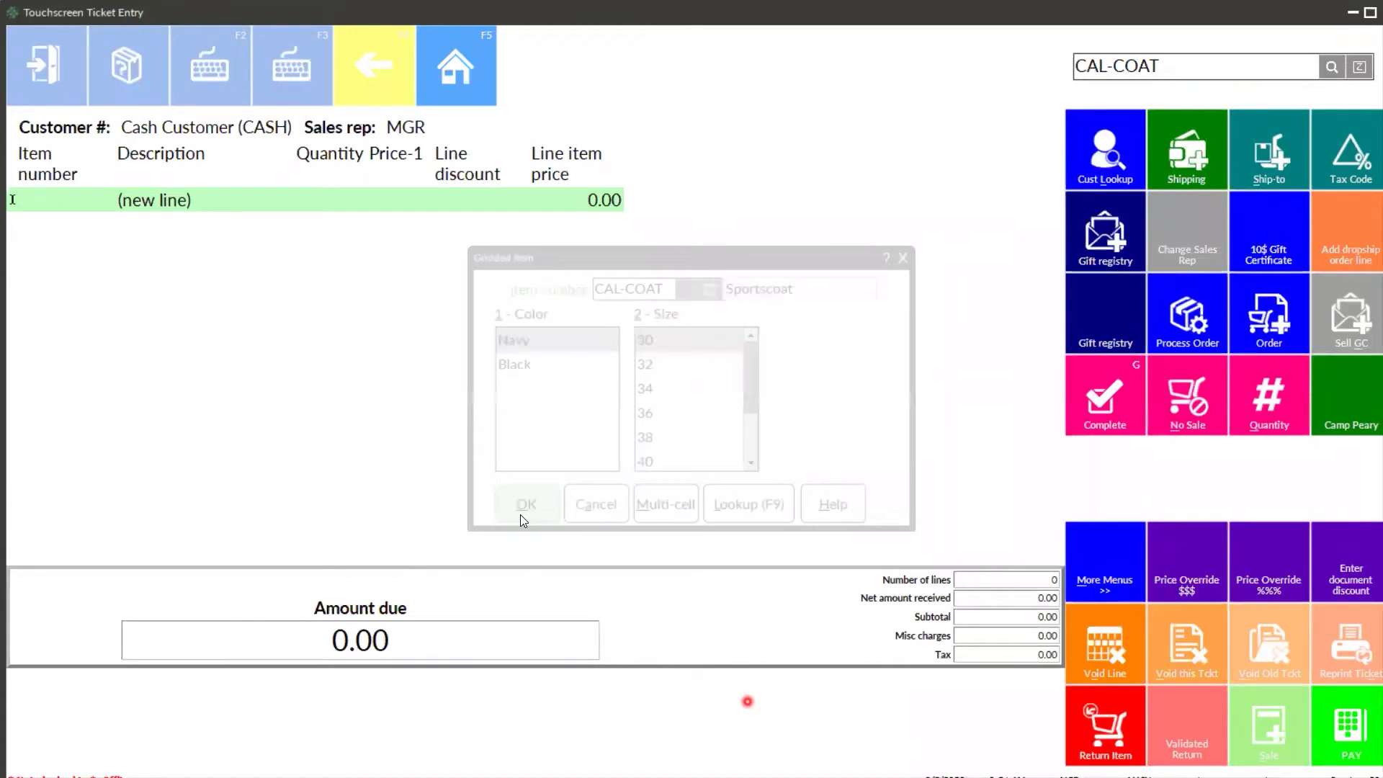
Step: Pay the sportscoat ticket with 20.00 in cash, complete the sale, and close the receipt options without printing
{"action": "left_click", "coordinate": [1355, 727]}
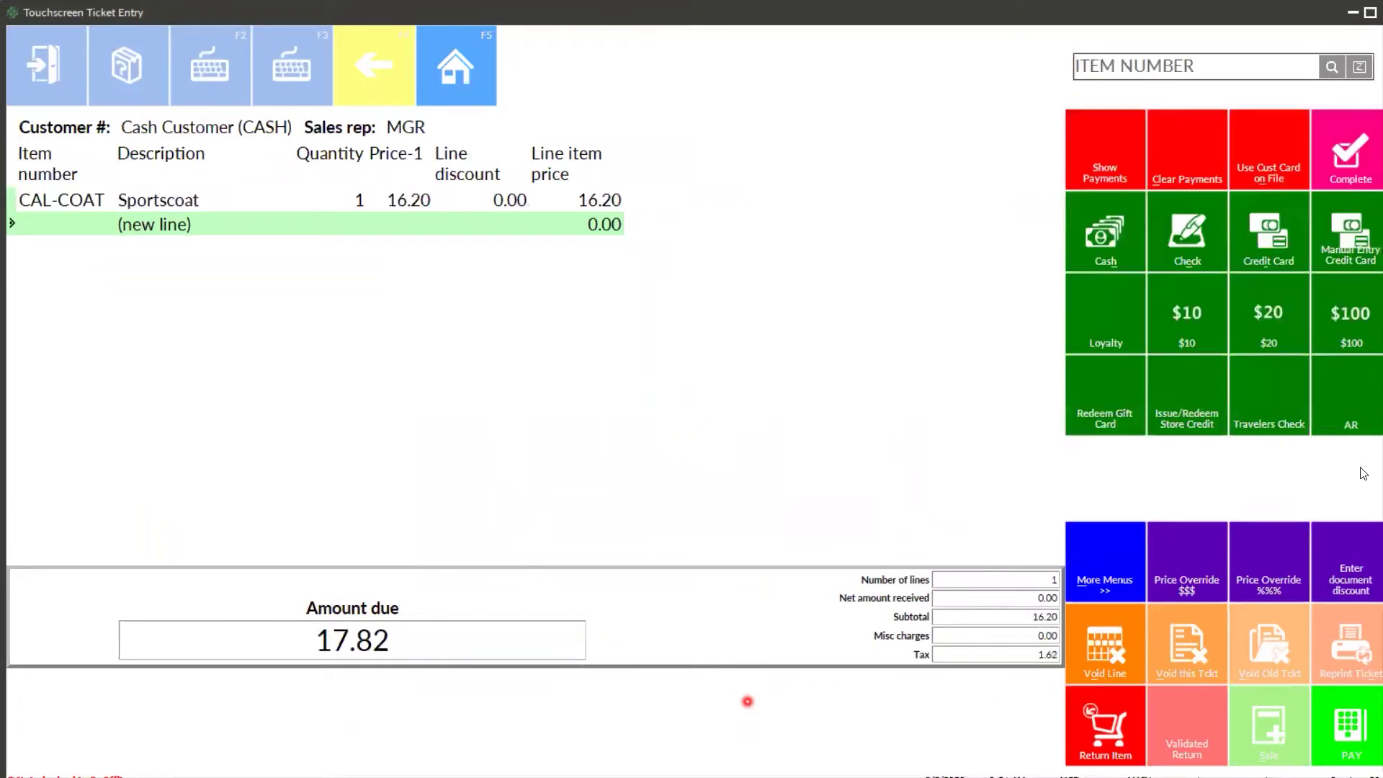
{"action": "left_click", "coordinate": [1084, 232]}
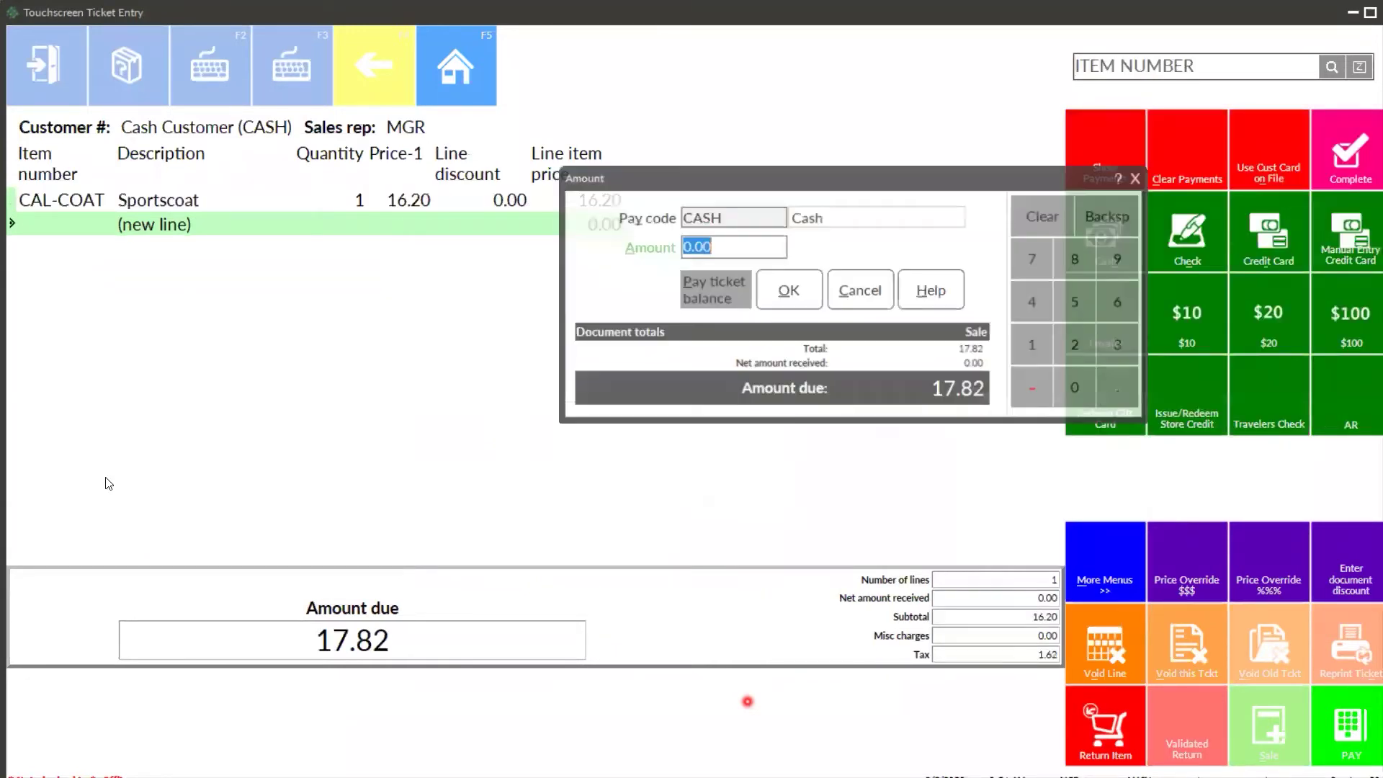
{"action": "type", "text": "2"}
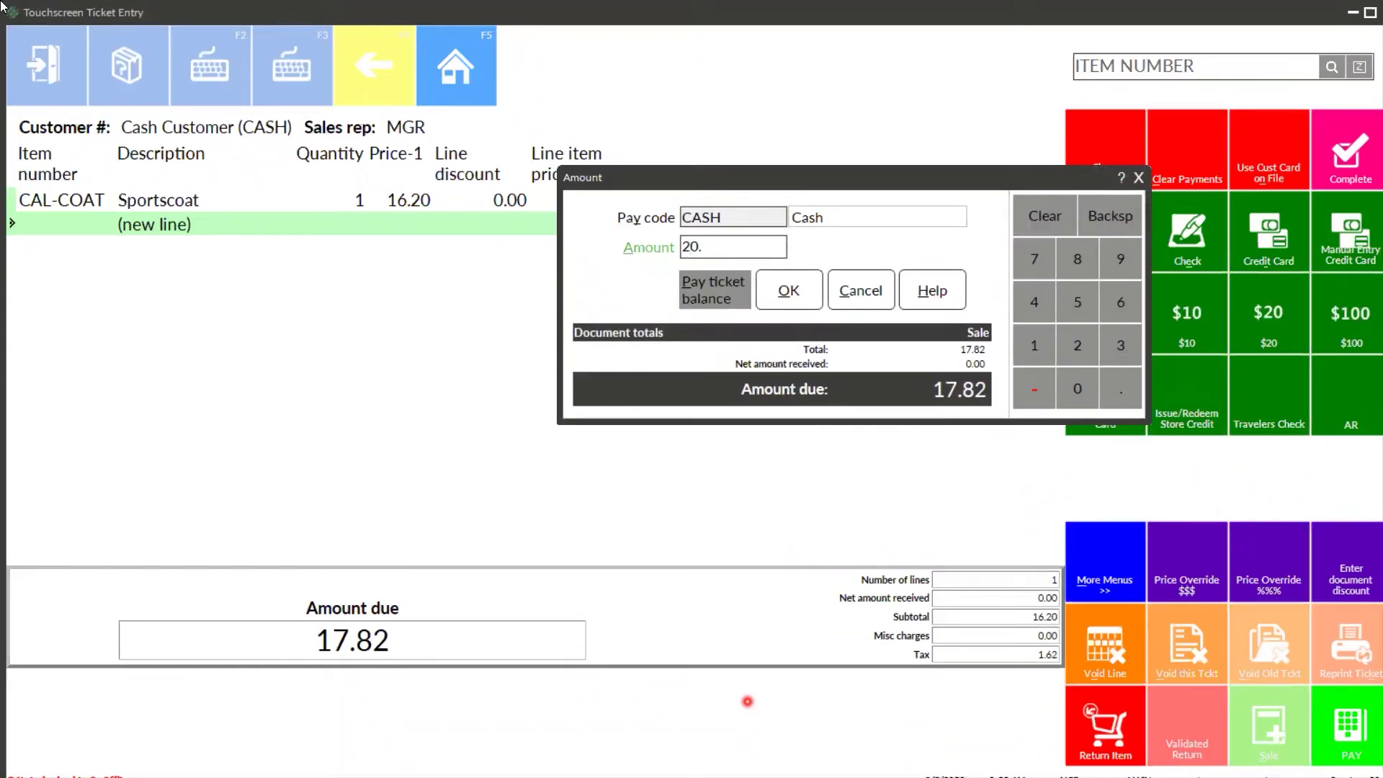
{"action": "left_click", "coordinate": [789, 290]}
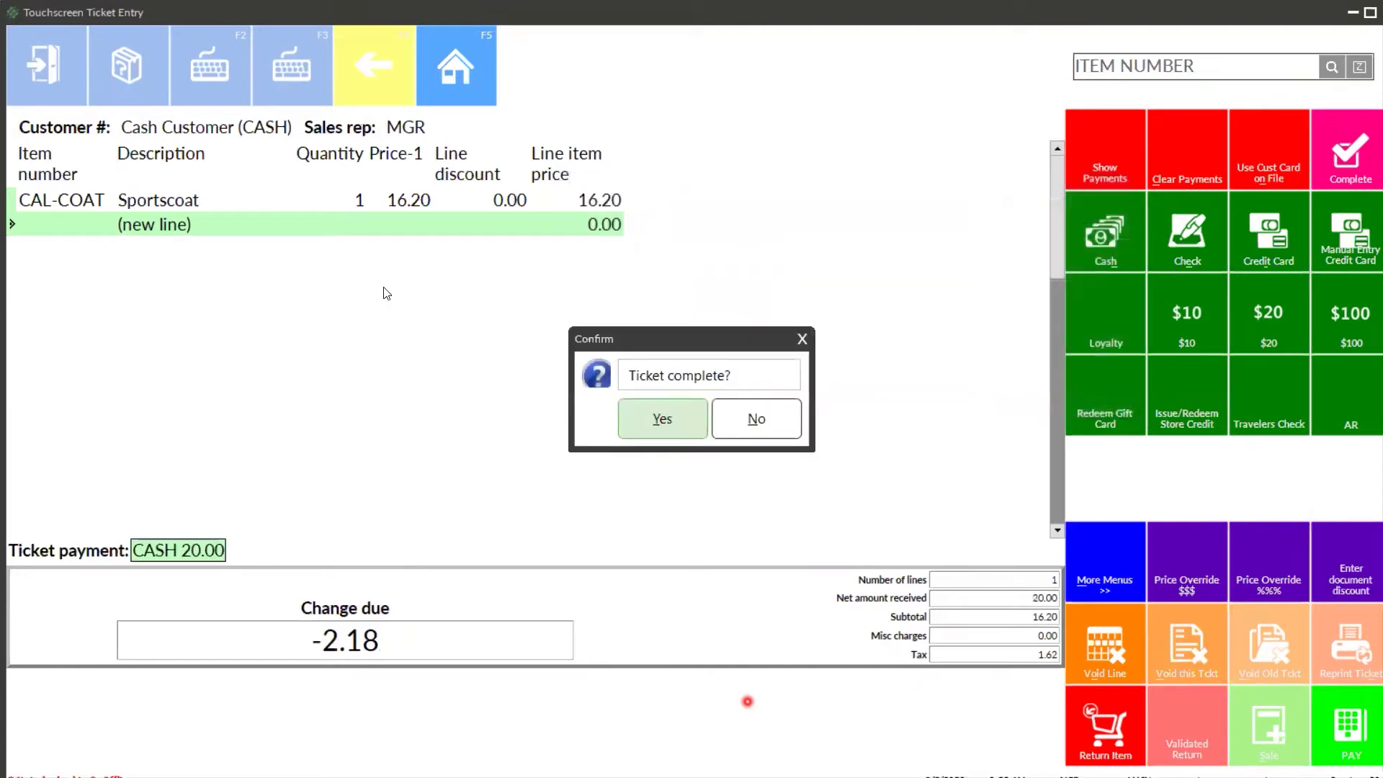
{"action": "left_click", "coordinate": [687, 423]}
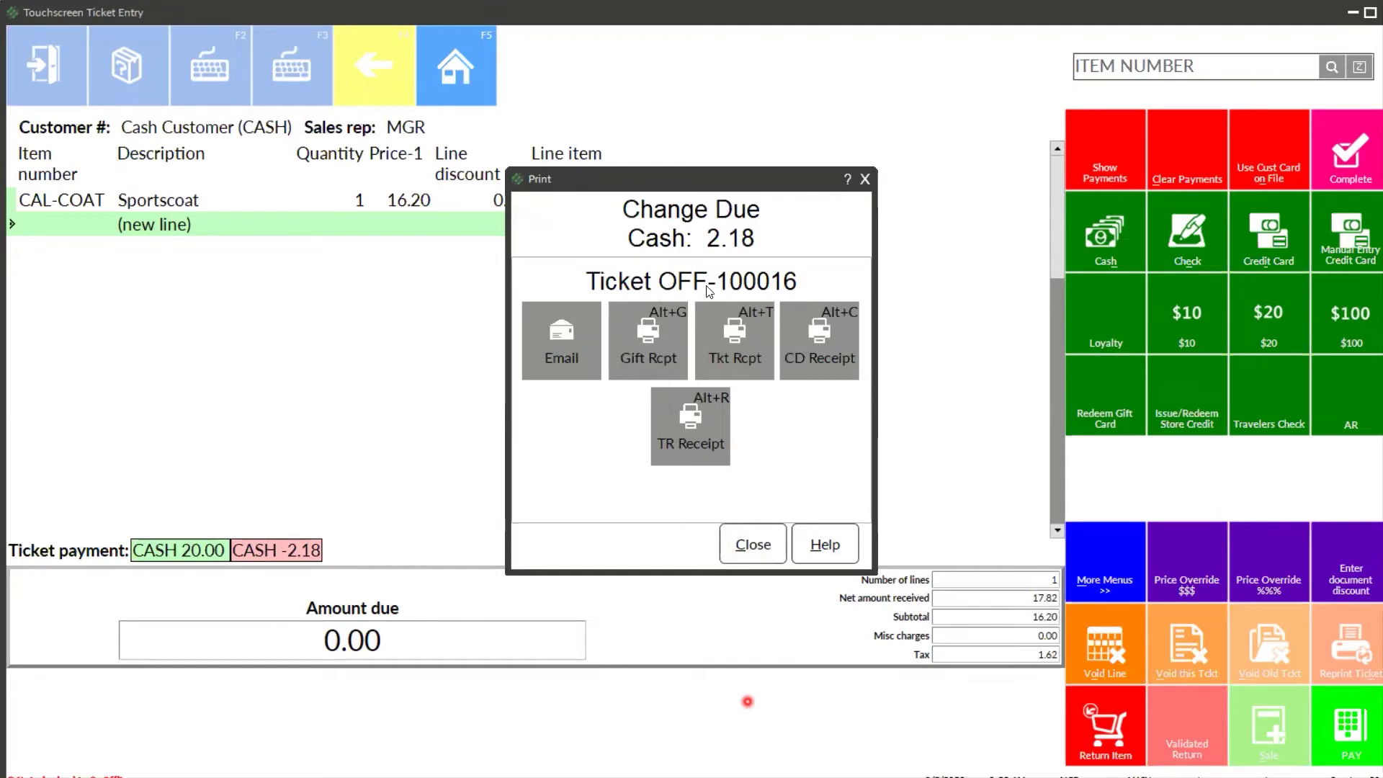
{"action": "left_click", "coordinate": [750, 544]}
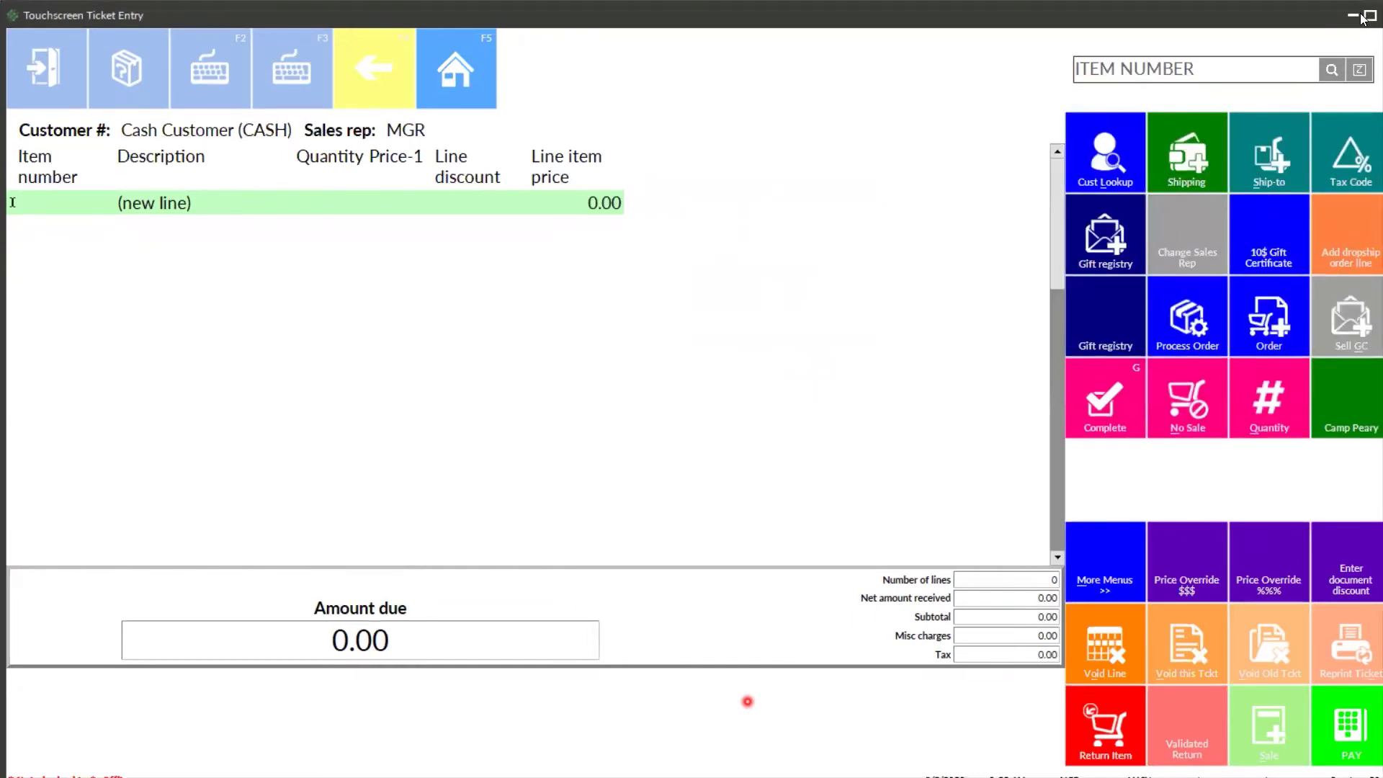
Step: Leave Touchscreen Ticket Entry and check the CounterPoint Services connection and data status from the home screen
{"action": "left_click", "coordinate": [1363, 18]}
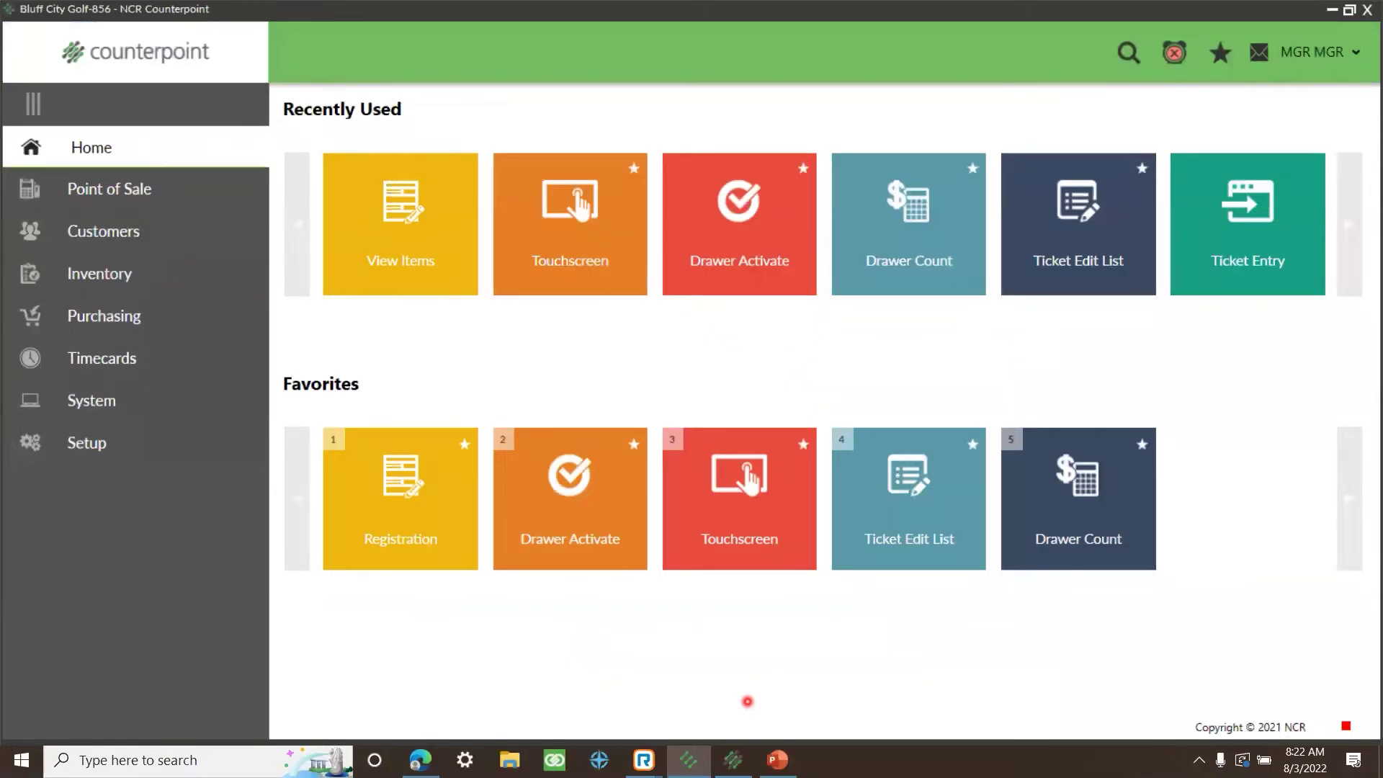
{"action": "left_click", "coordinate": [1199, 760]}
{"action": "left_click", "coordinate": [1146, 691]}
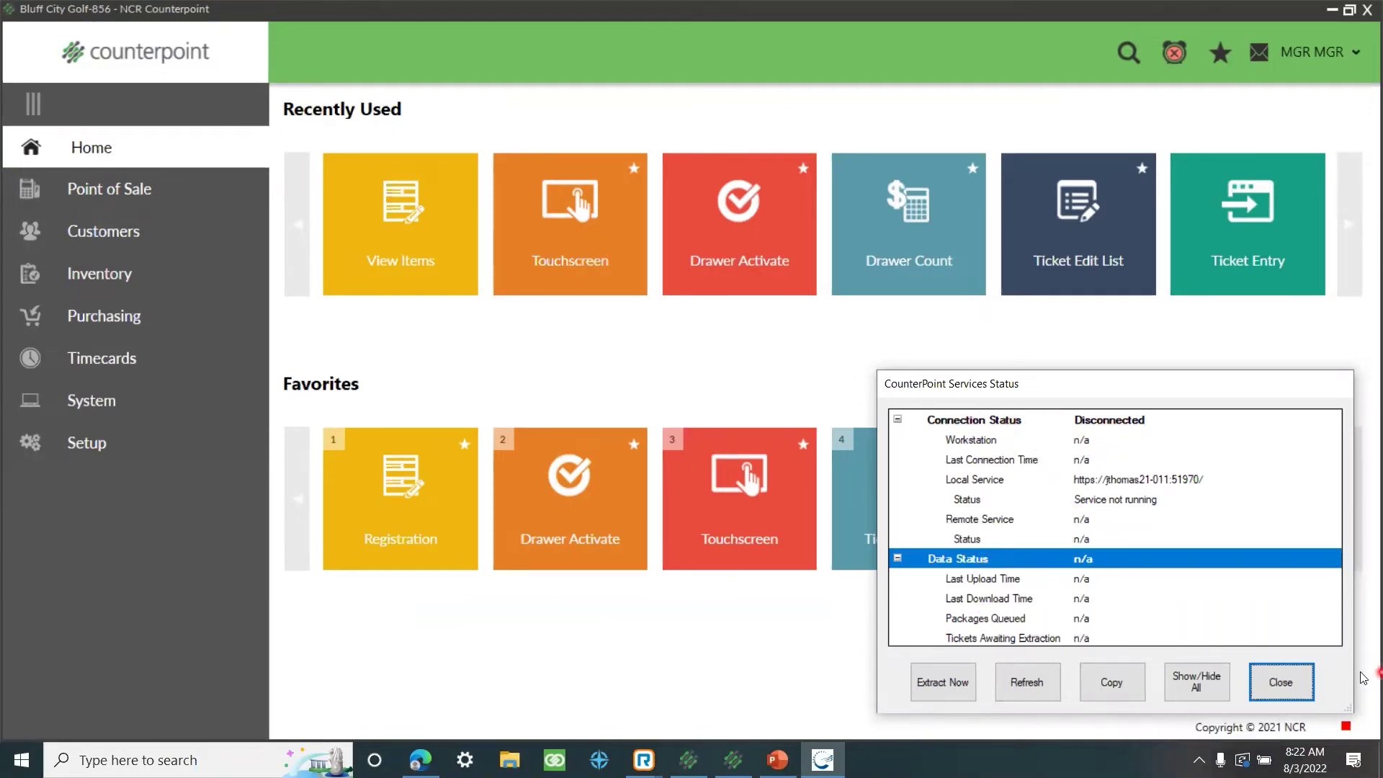
{"action": "left_click", "coordinate": [1281, 685]}
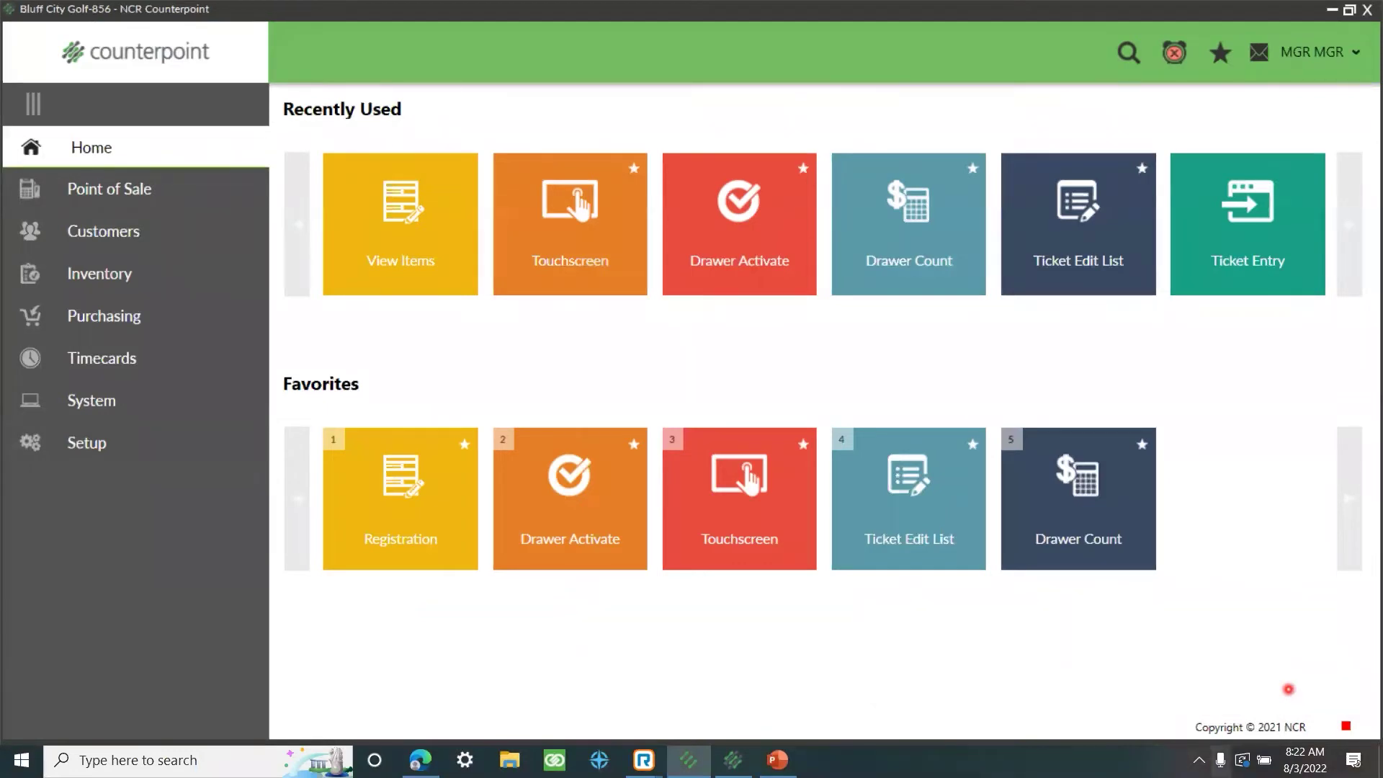
Step: Start the local service Radiant CounterPoint Services - CPSQL.1 - Station and close the local services configuration
{"action": "left_click", "coordinate": [1199, 760]}
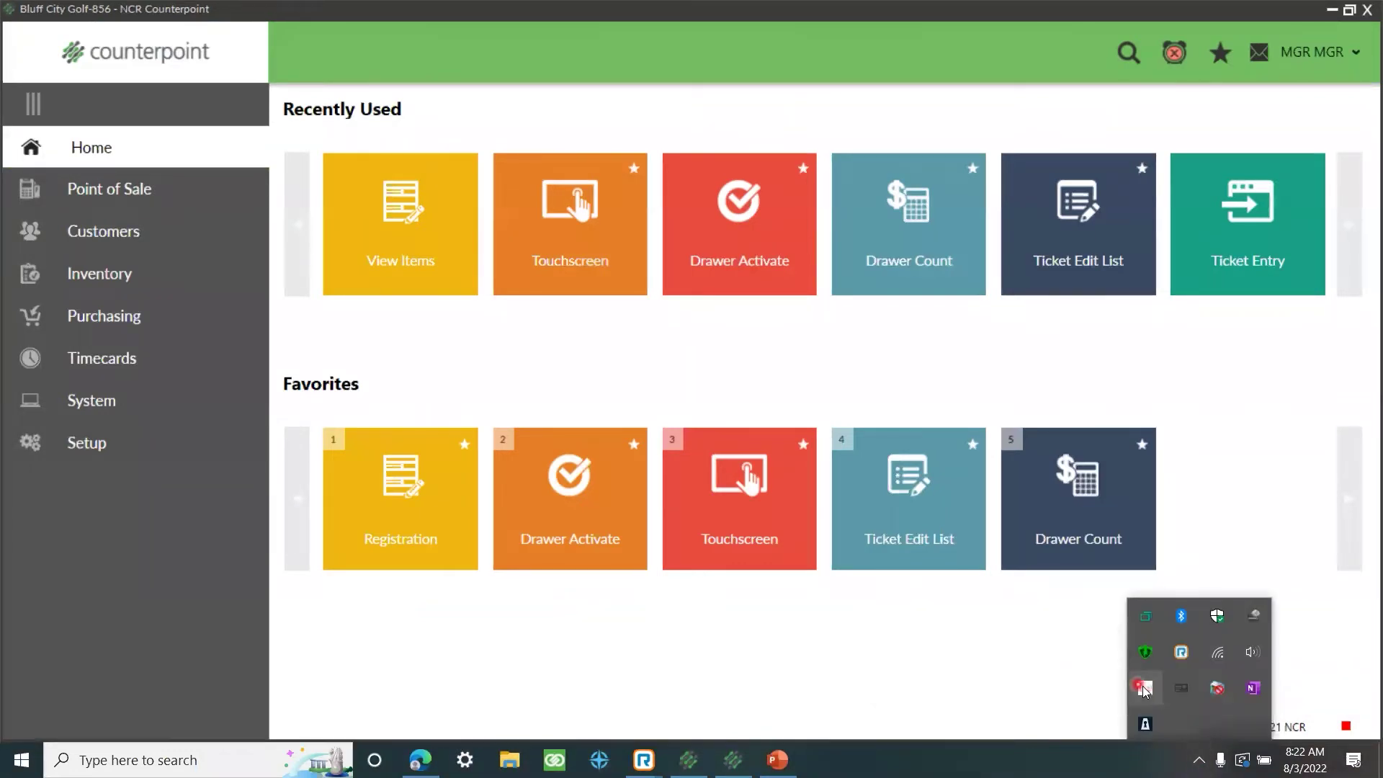
{"action": "right_click", "coordinate": [1145, 690]}
{"action": "left_click", "coordinate": [1055, 636]}
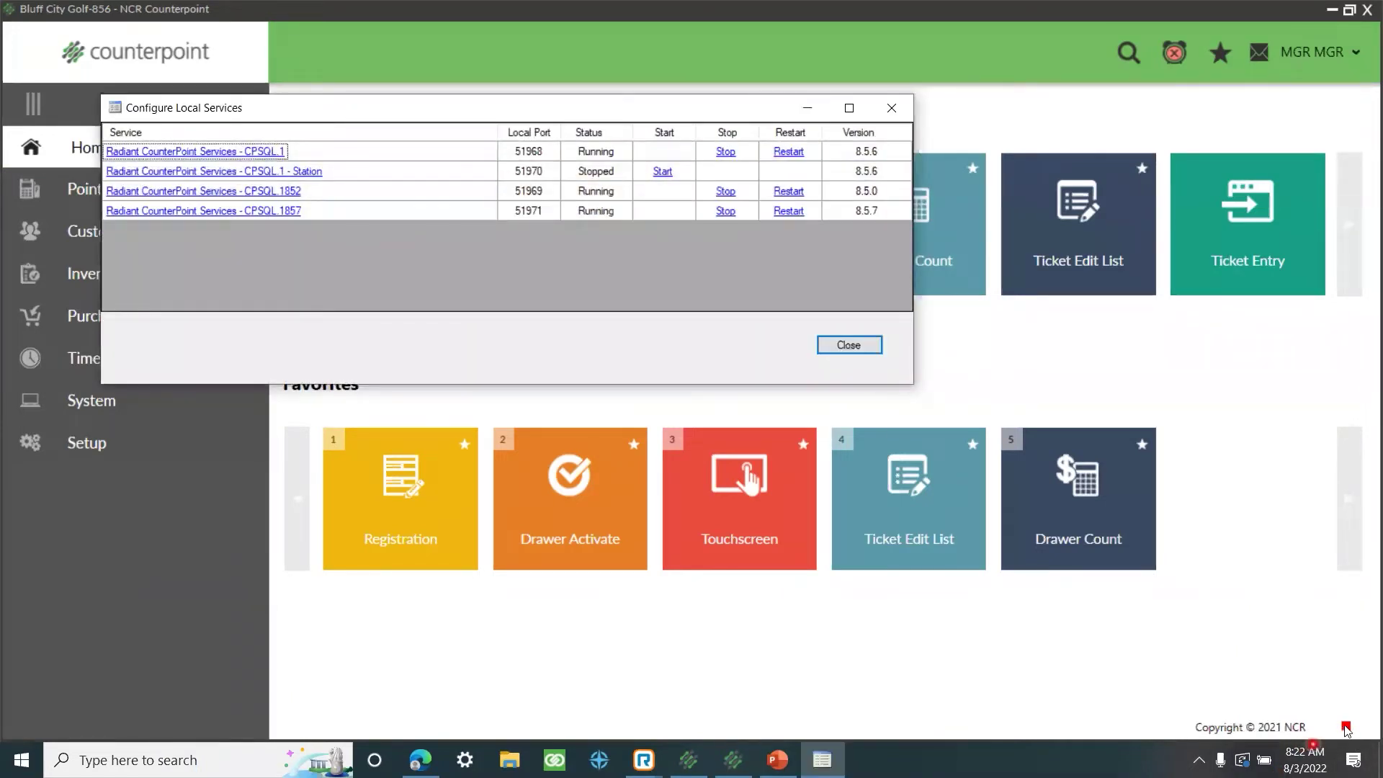
{"action": "left_click", "coordinate": [662, 174]}
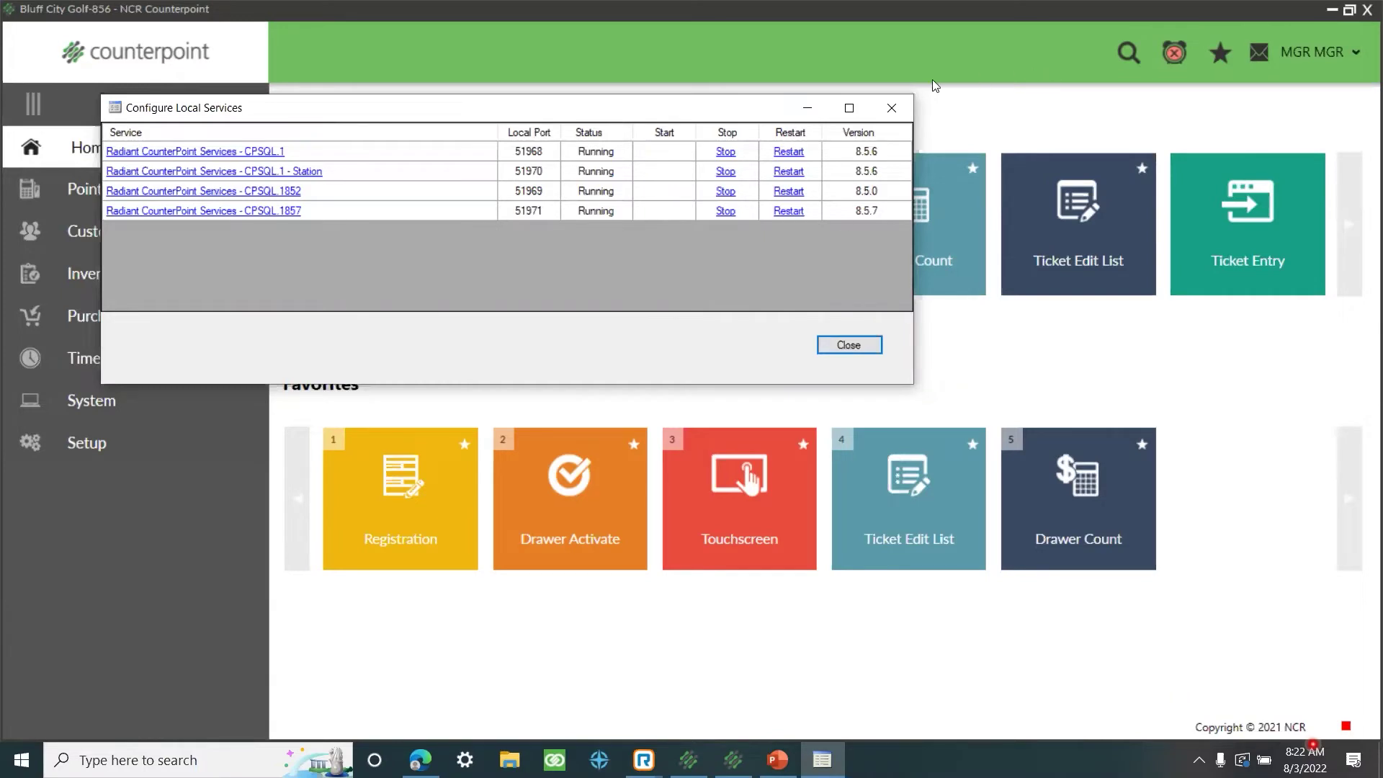
{"action": "left_click", "coordinate": [848, 344]}
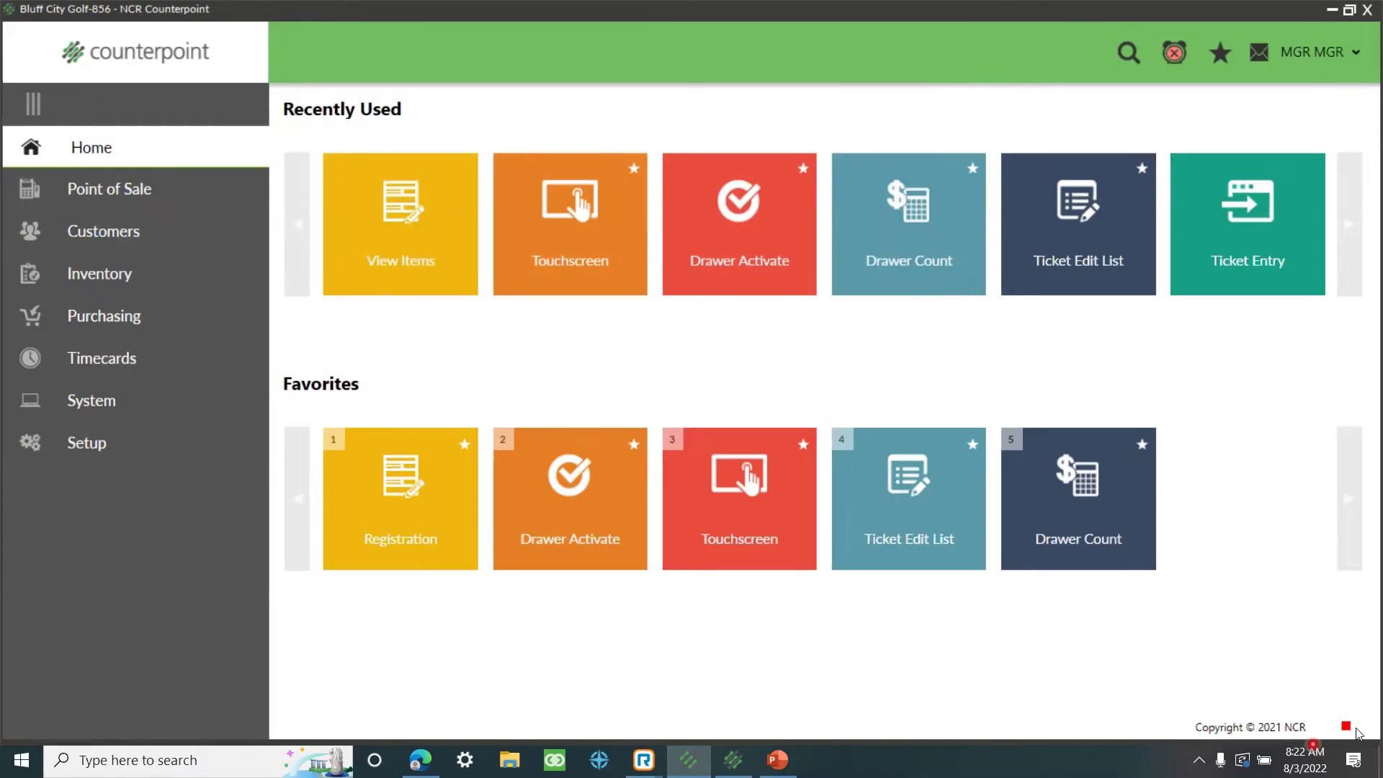
Step: Recheck the CounterPoint Services connection status with the station service started, and close the status details
{"action": "left_click", "coordinate": [1198, 760]}
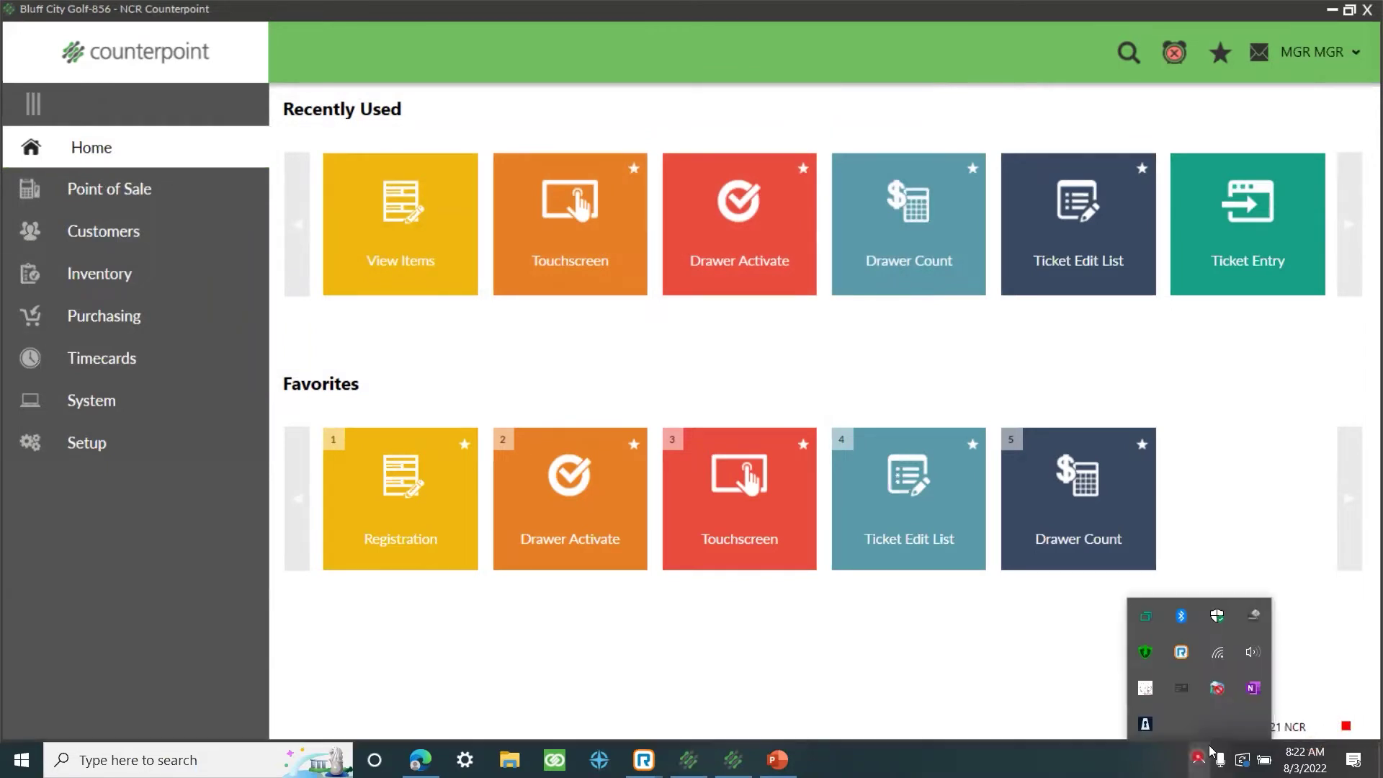
{"action": "left_click", "coordinate": [1140, 686]}
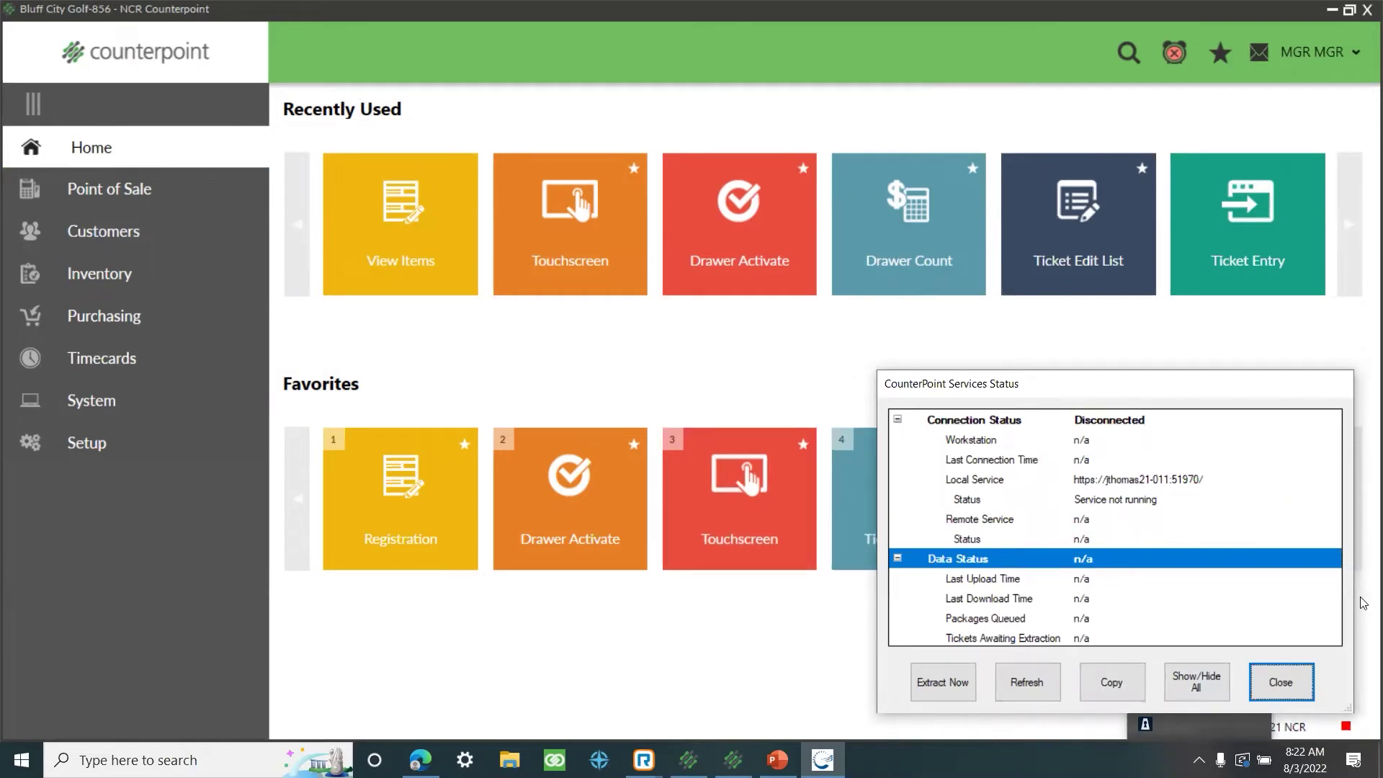
{"action": "left_click", "coordinate": [1286, 689]}
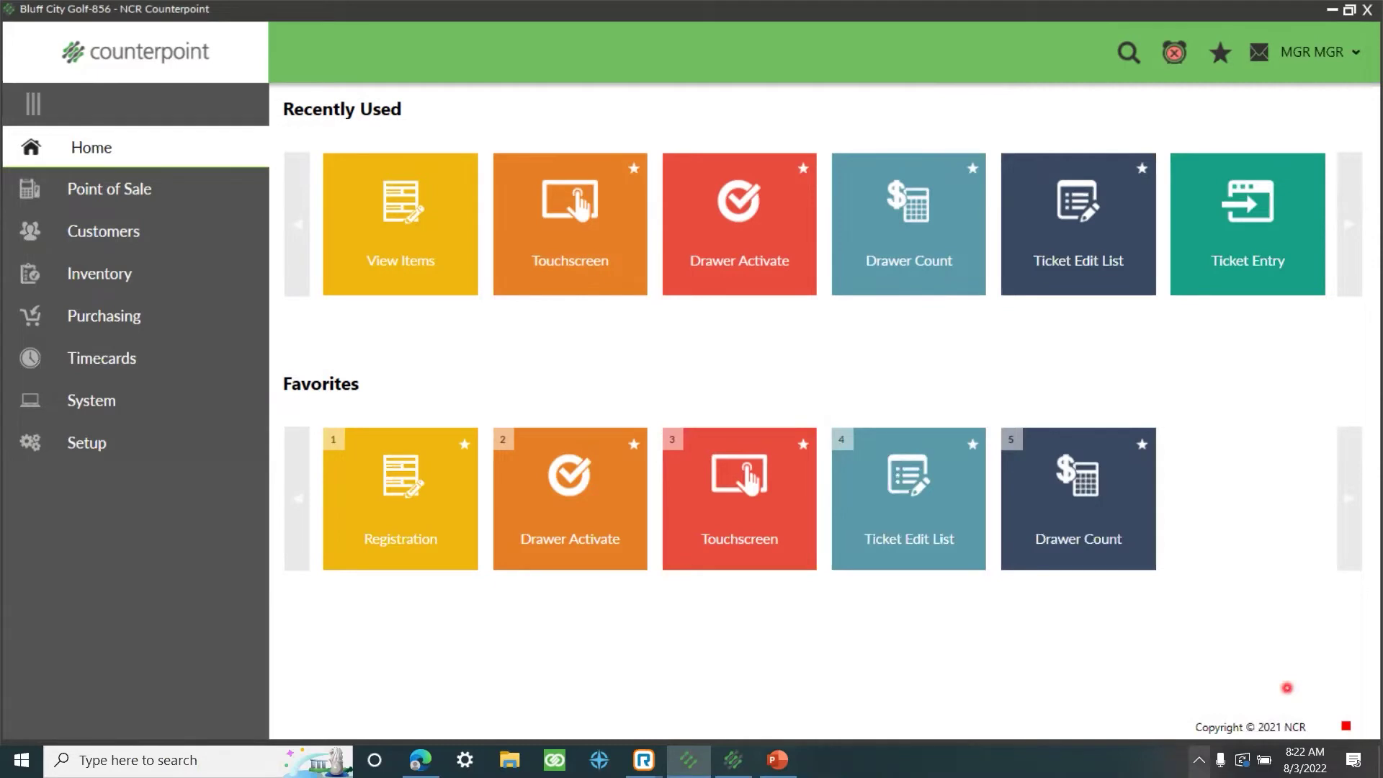
{"action": "right_click", "coordinate": [1198, 761]}
{"action": "left_click", "coordinate": [1198, 760]}
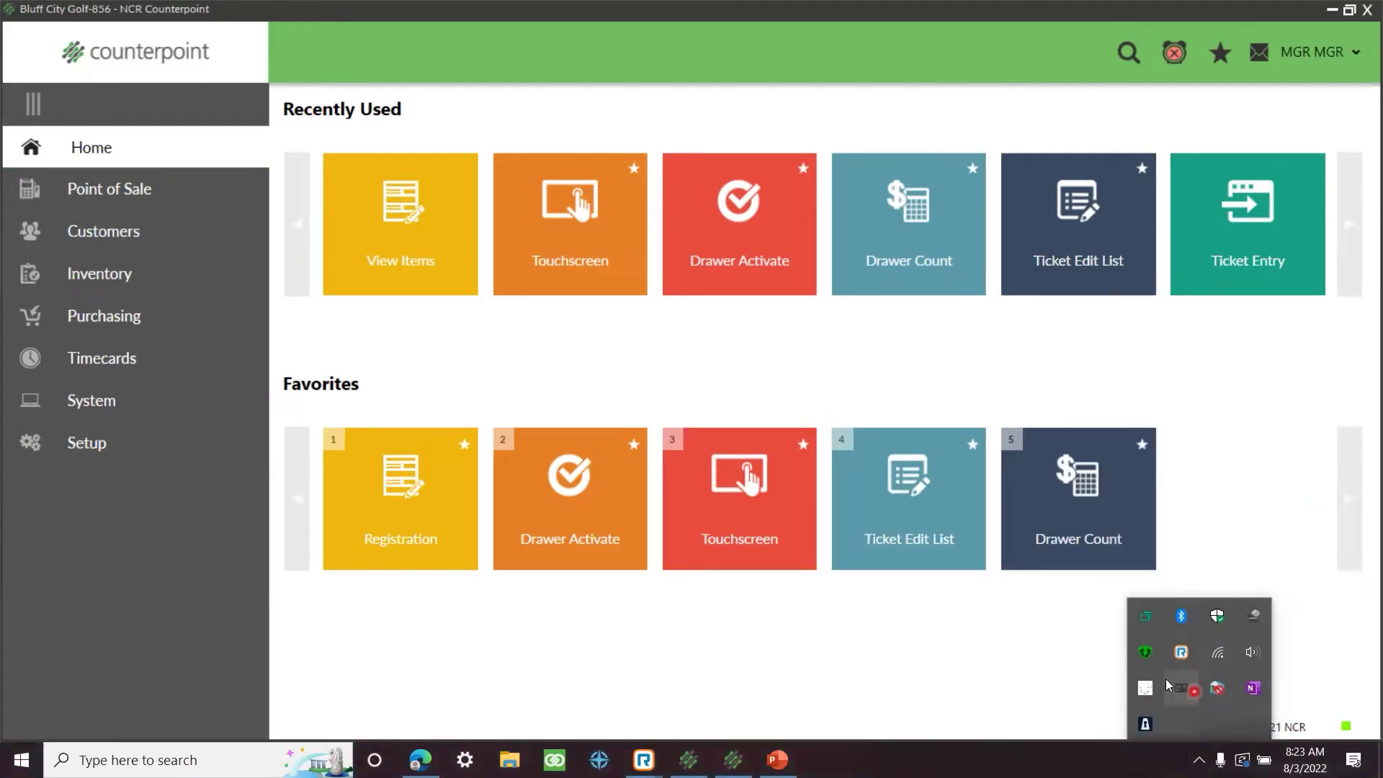
{"action": "right_click", "coordinate": [1136, 690]}
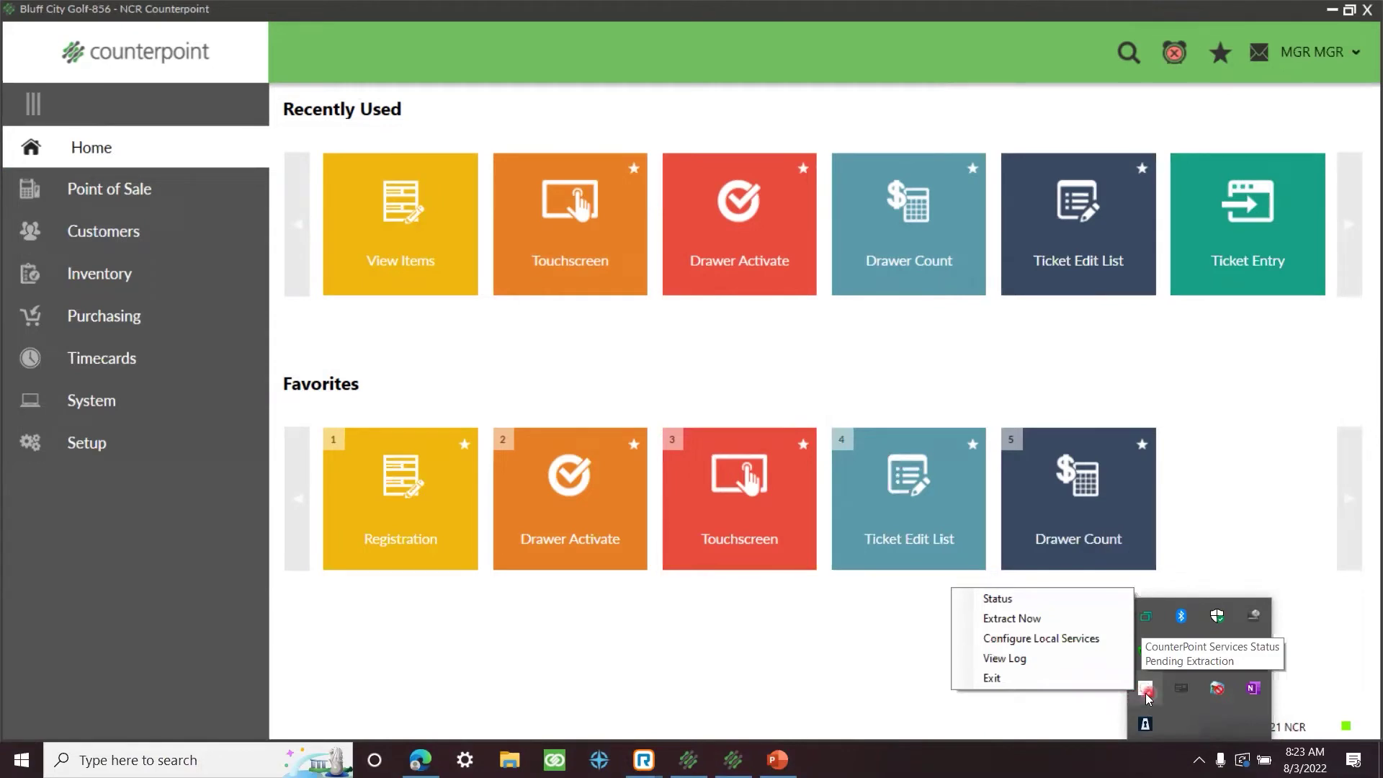
{"action": "left_click", "coordinate": [1095, 722]}
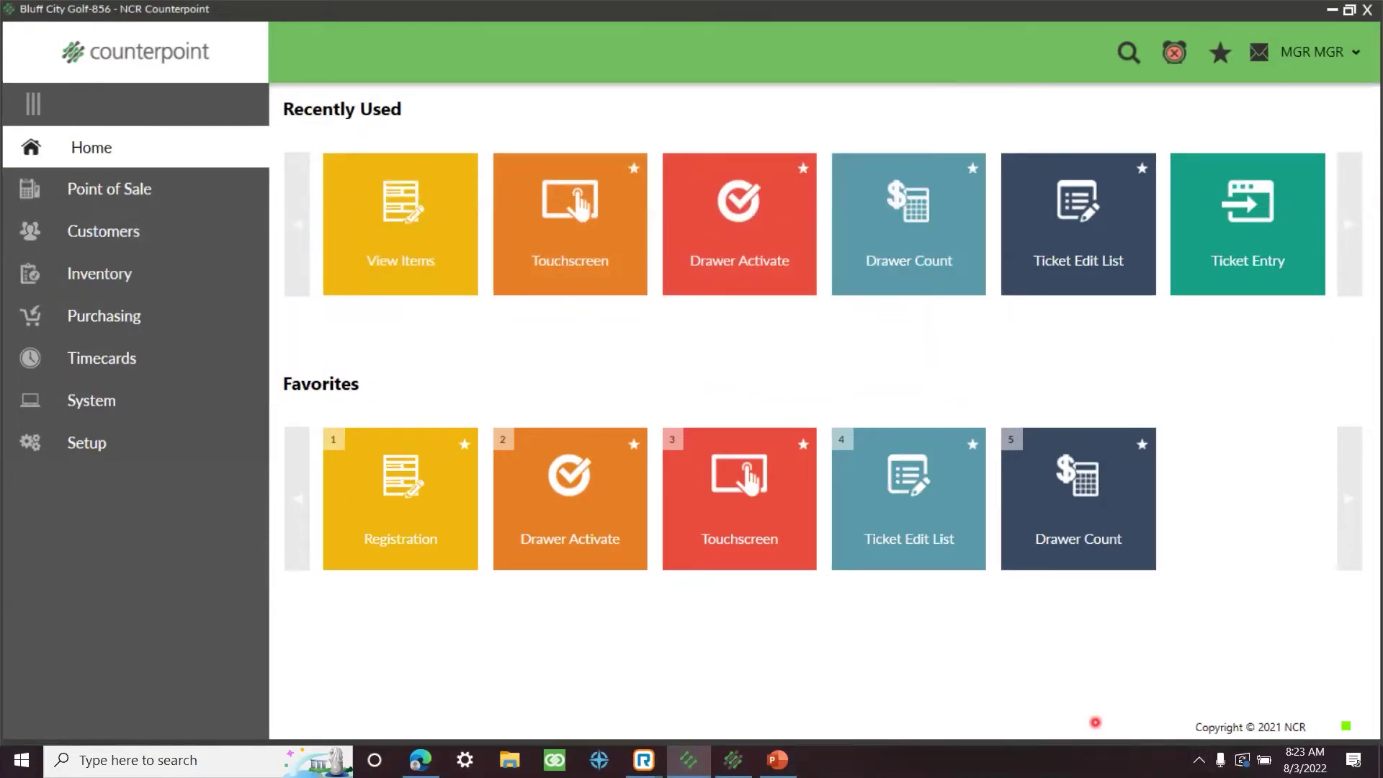
Step: Open the CounterPoint Services status details, extract the waiting offline tickets for delivery to the site server, and close the details
{"action": "left_click", "coordinate": [1194, 759]}
{"action": "left_click", "coordinate": [1150, 658]}
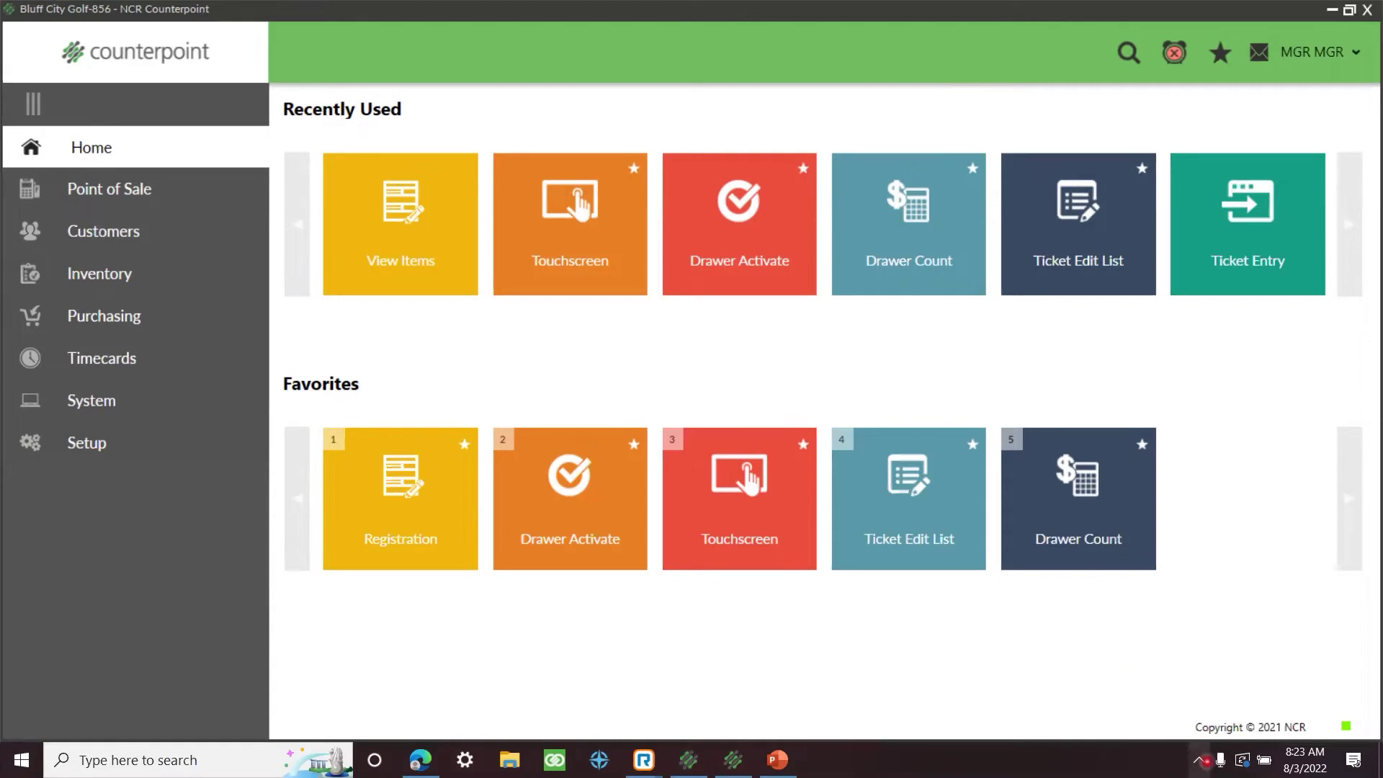
{"action": "left_click", "coordinate": [1198, 760]}
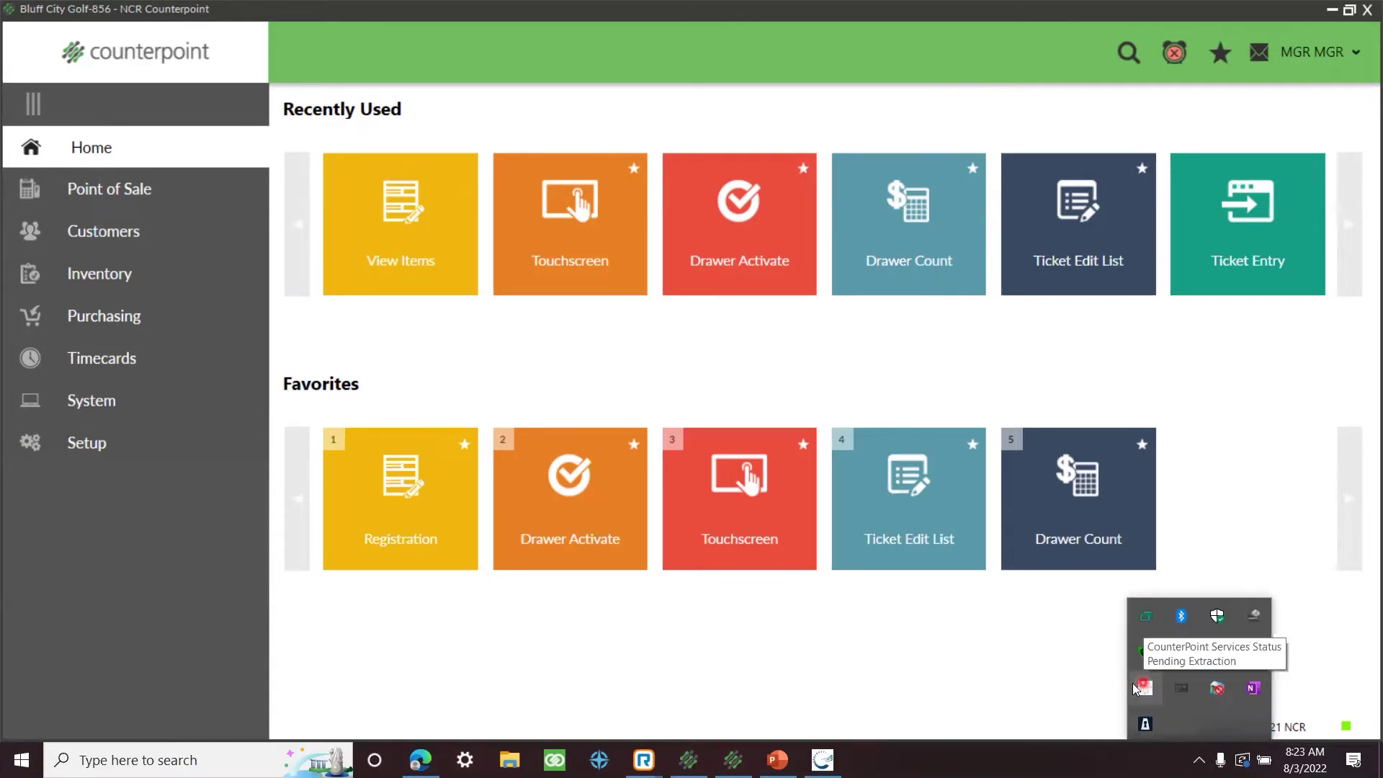
{"action": "left_click", "coordinate": [1145, 616]}
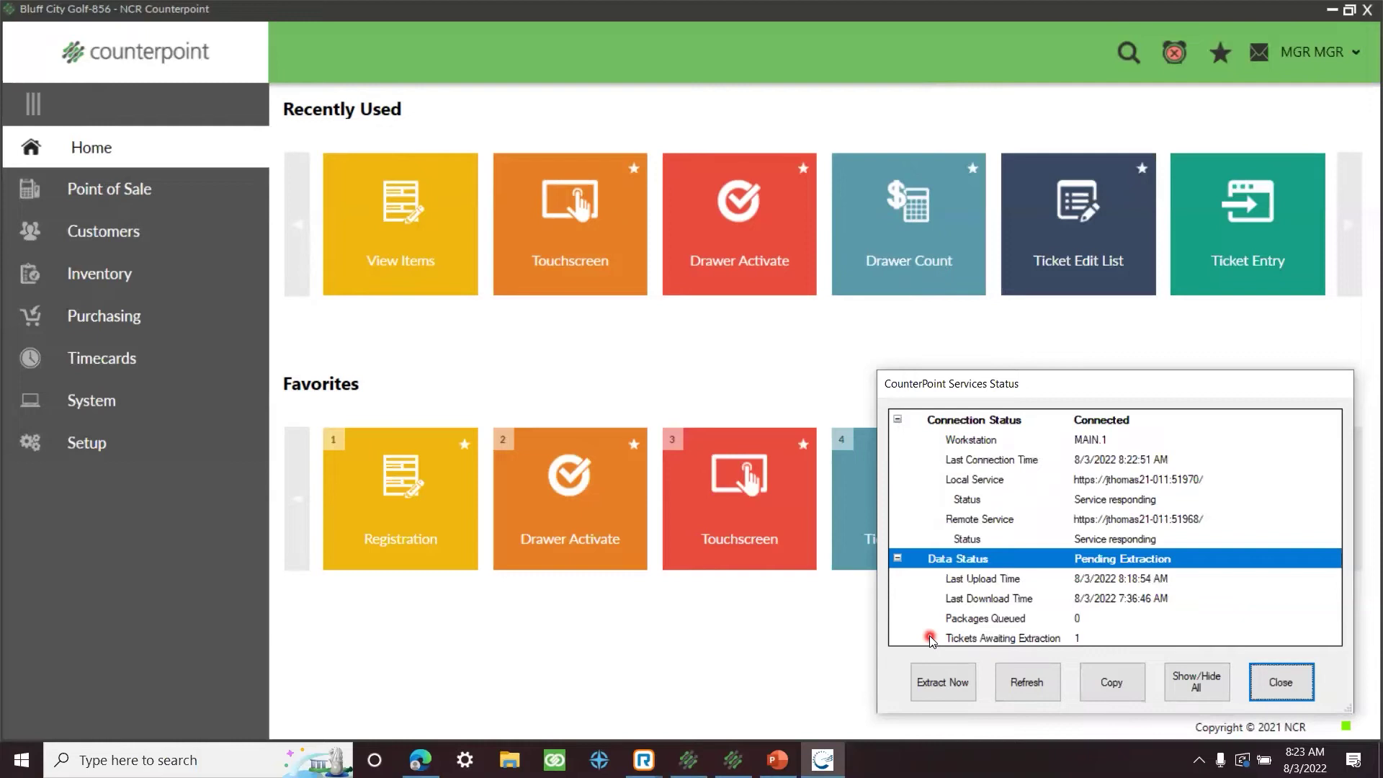
{"action": "left_click", "coordinate": [939, 696]}
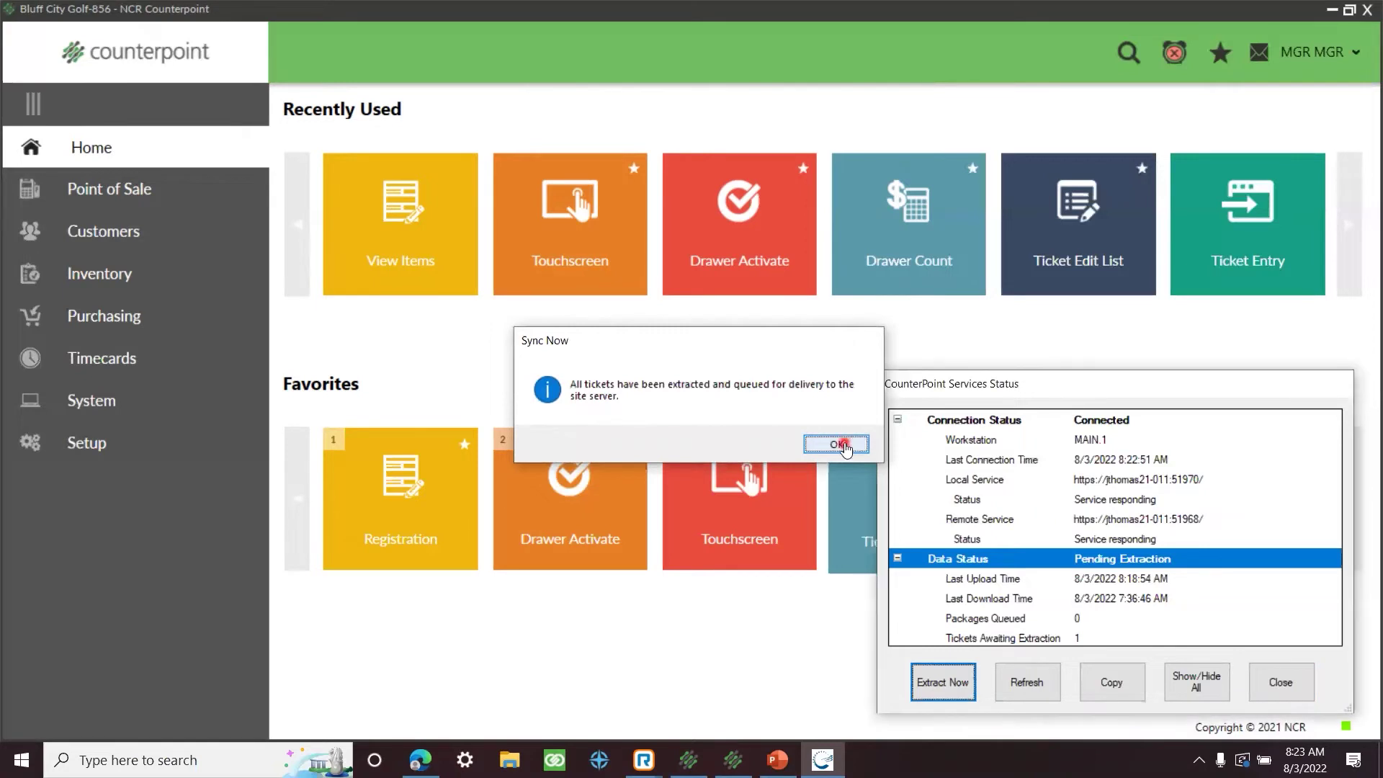
{"action": "left_click", "coordinate": [842, 445]}
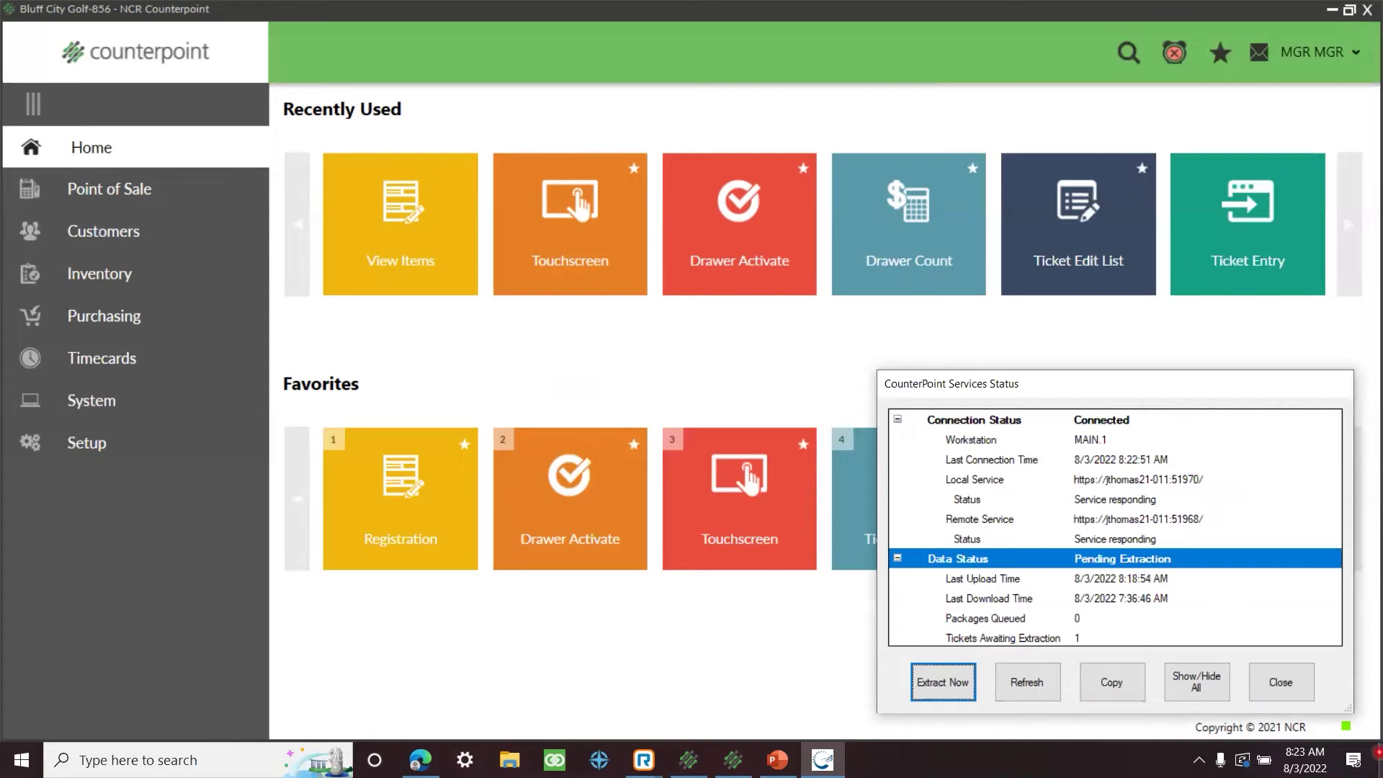
{"action": "left_click", "coordinate": [1284, 689]}
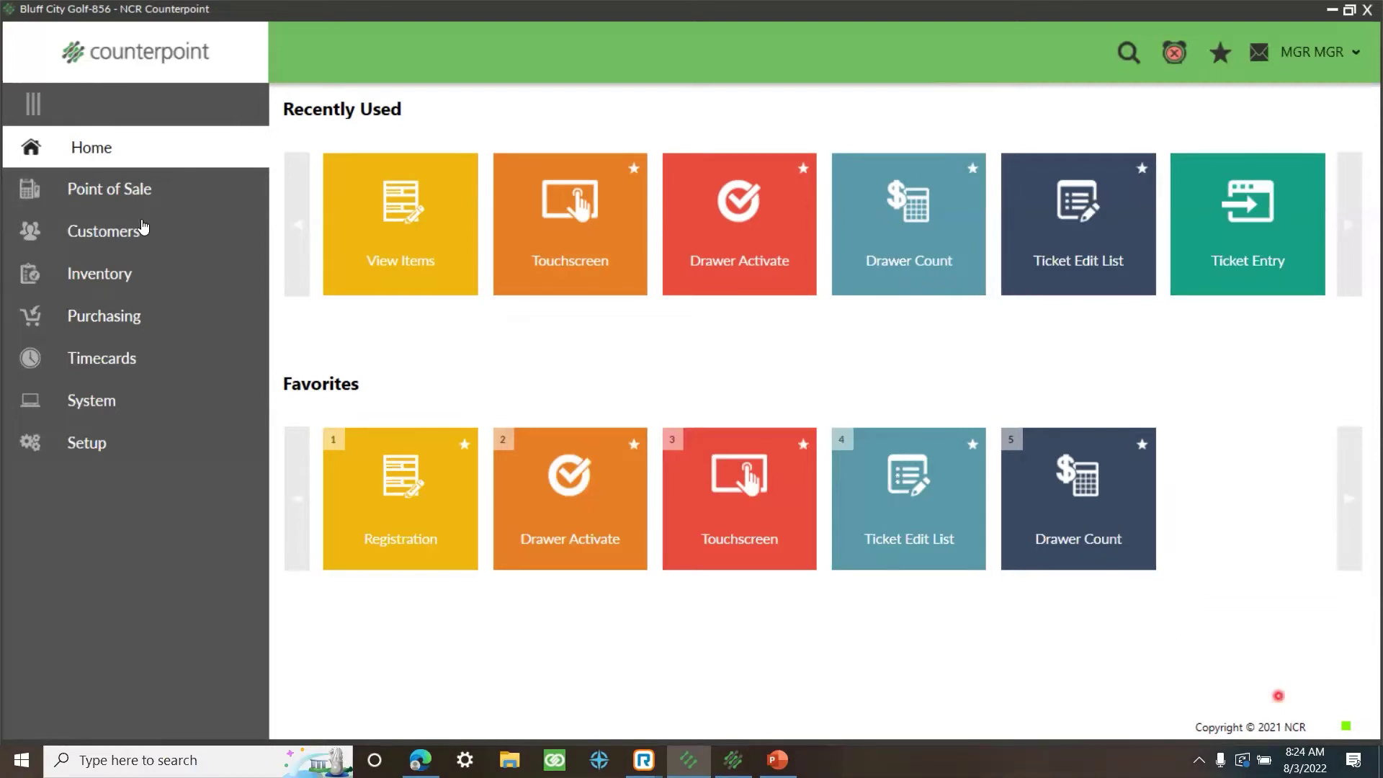
Step: Preview the Point of Sale Ticket Edit List with the custom cutoff date left blank
{"action": "left_click", "coordinate": [114, 191]}
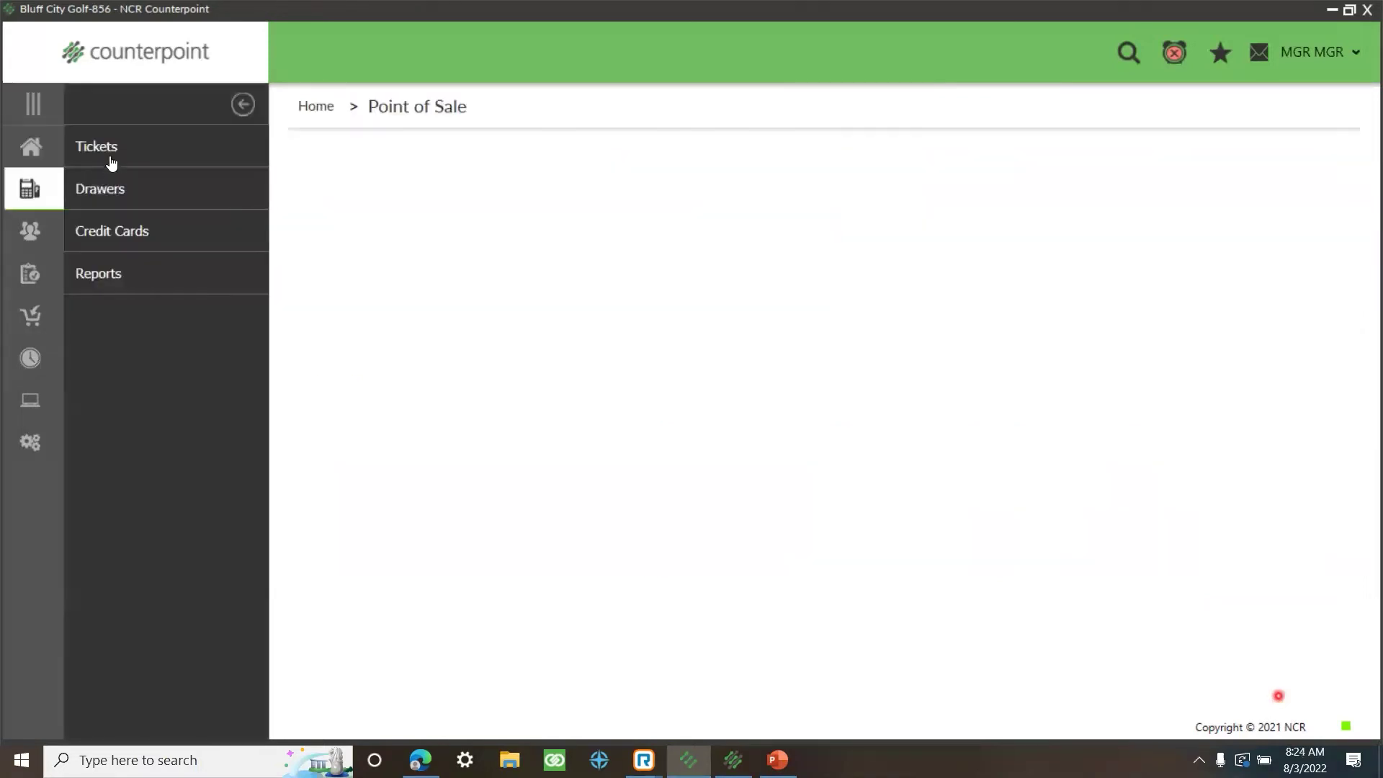
{"action": "left_click", "coordinate": [111, 164]}
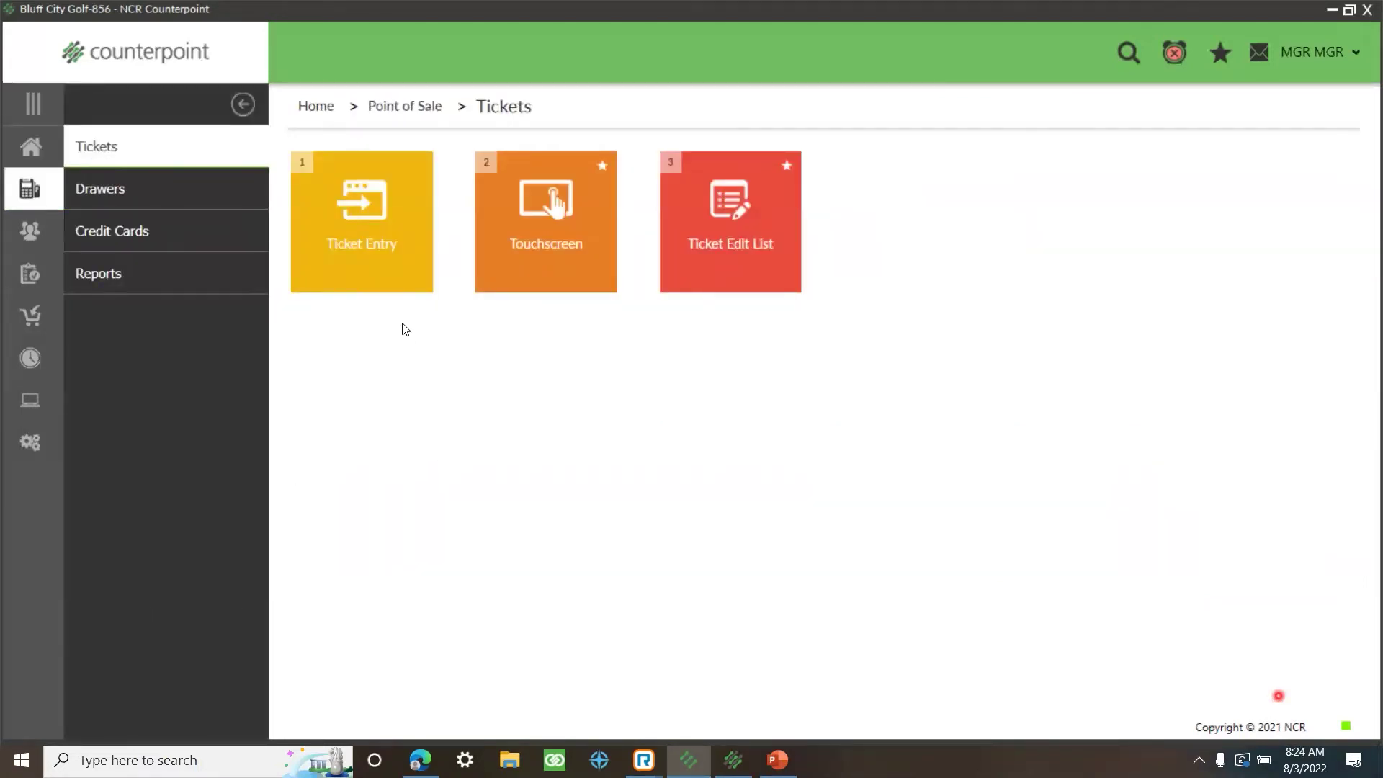
{"action": "left_click", "coordinate": [754, 256]}
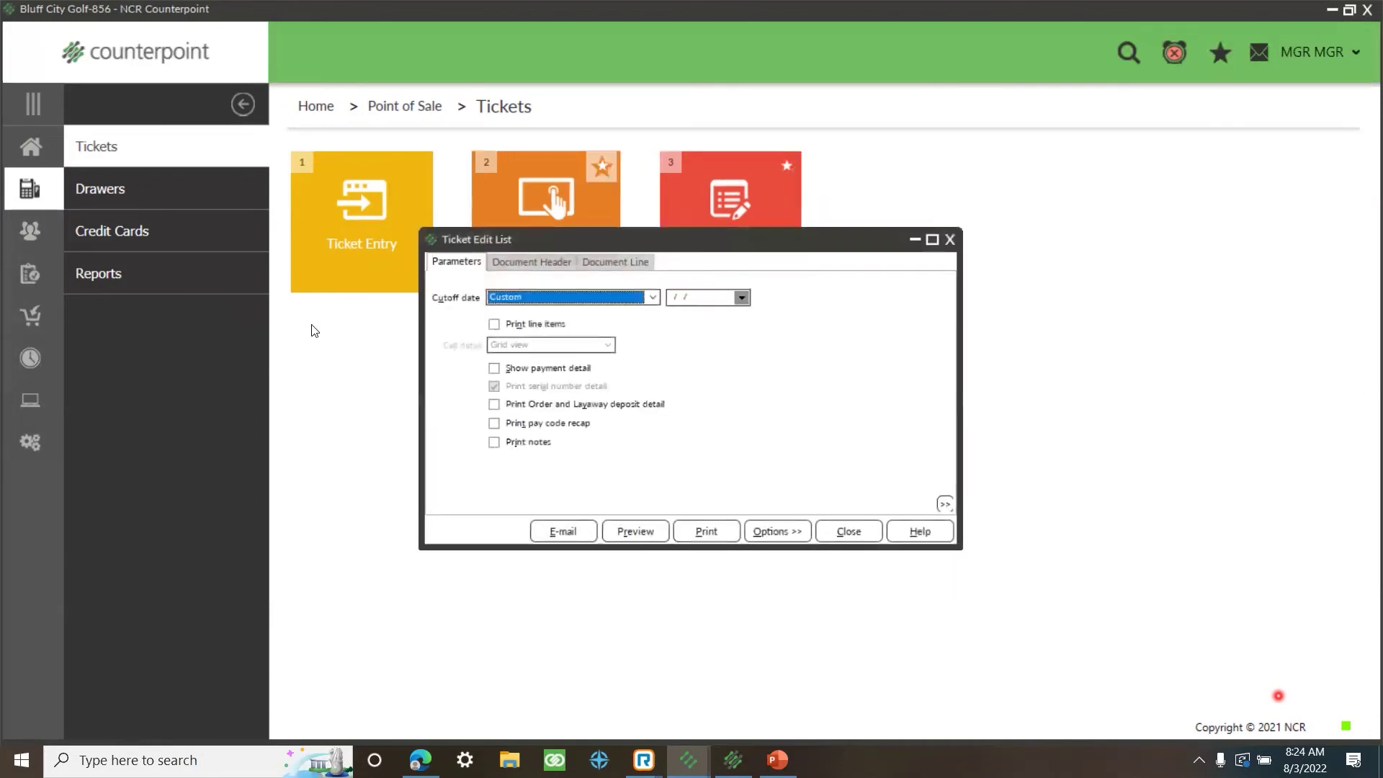
{"action": "left_click", "coordinate": [628, 534]}
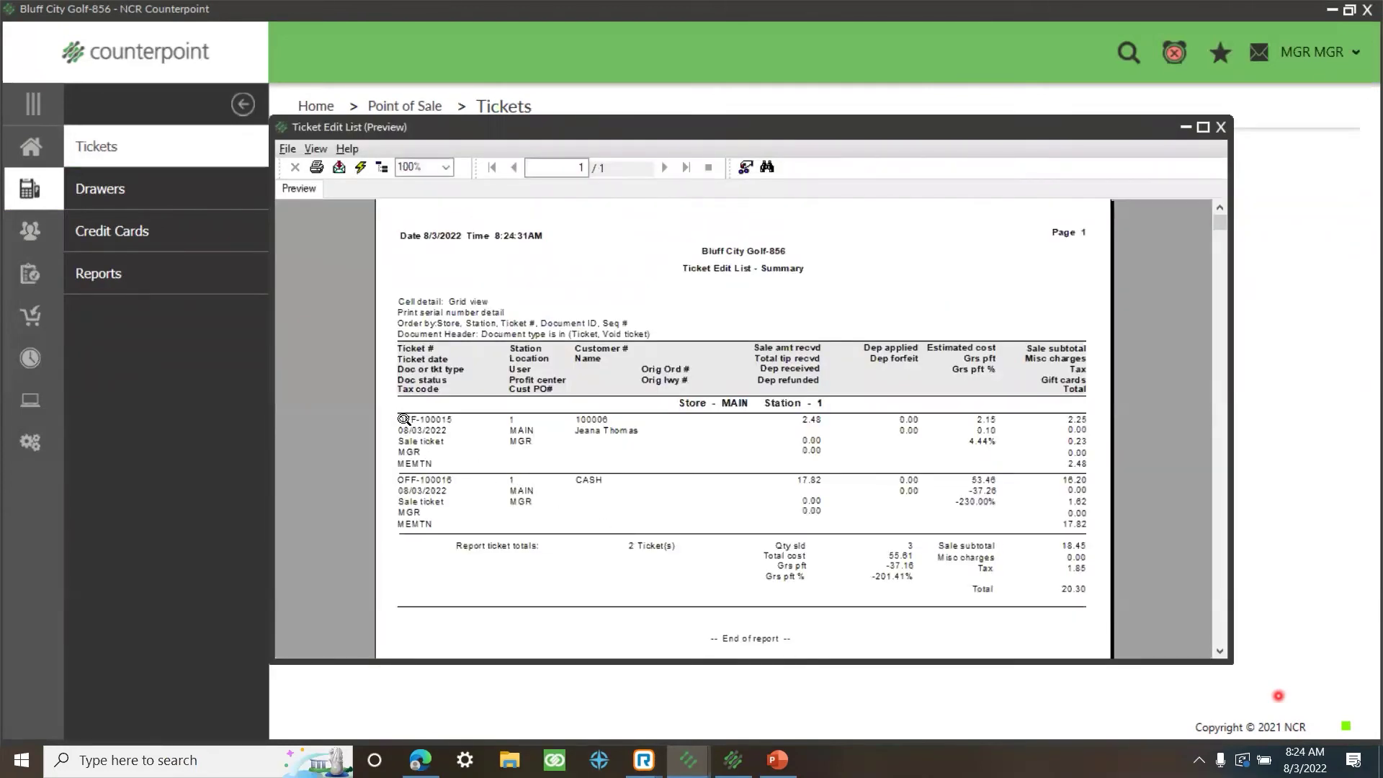
Step: Examine the ticket number entries of both offline sales in the report preview, and close the Ticket Edit List
{"action": "left_click", "coordinate": [404, 420]}
{"action": "left_click", "coordinate": [406, 480]}
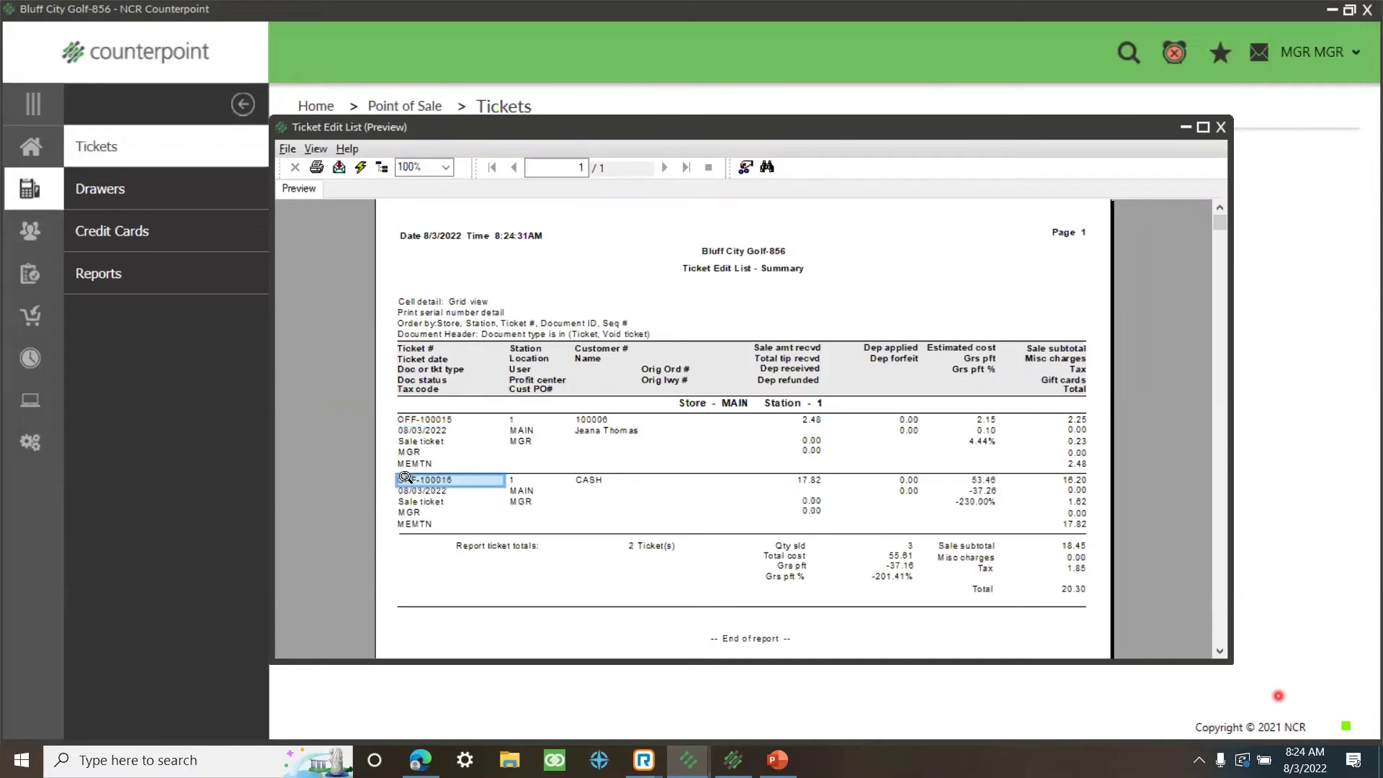
{"action": "left_click", "coordinate": [411, 421]}
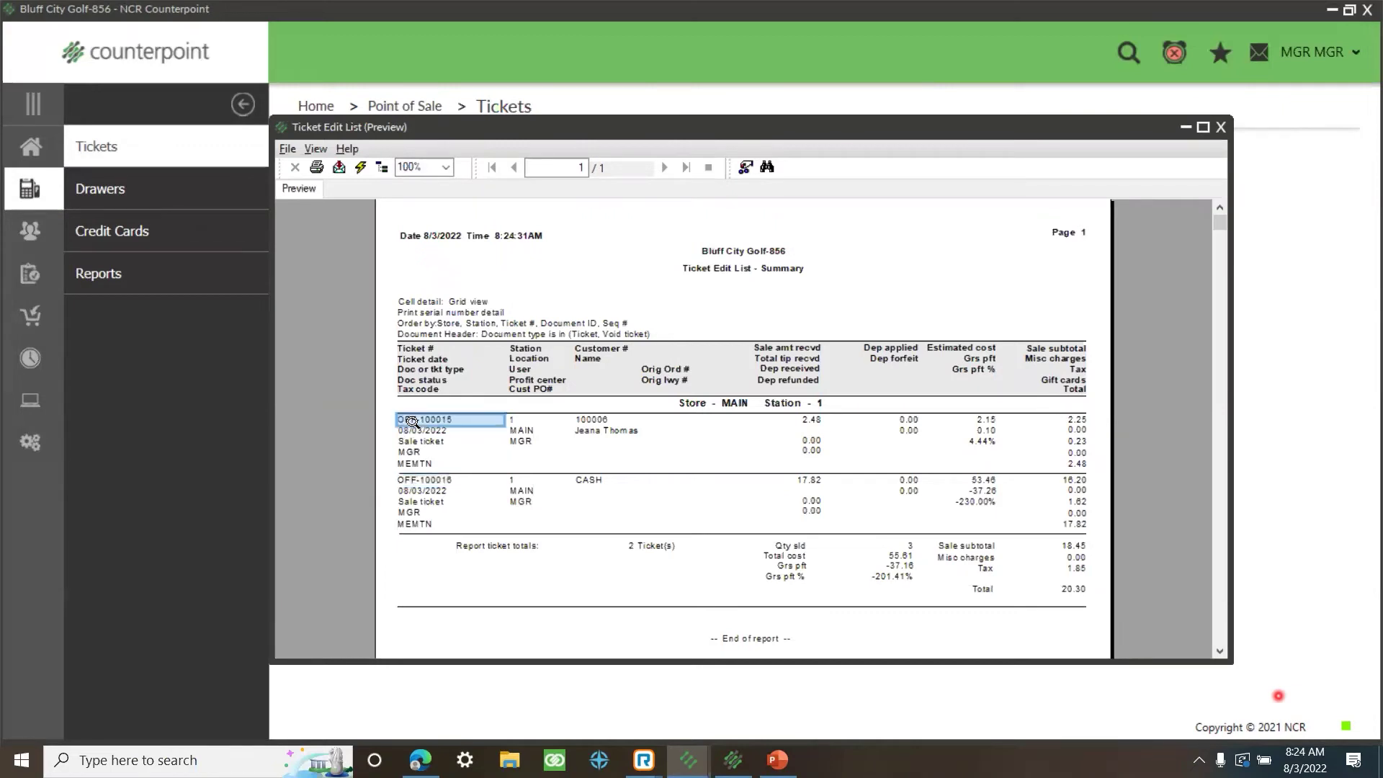
{"action": "left_click", "coordinate": [1221, 128]}
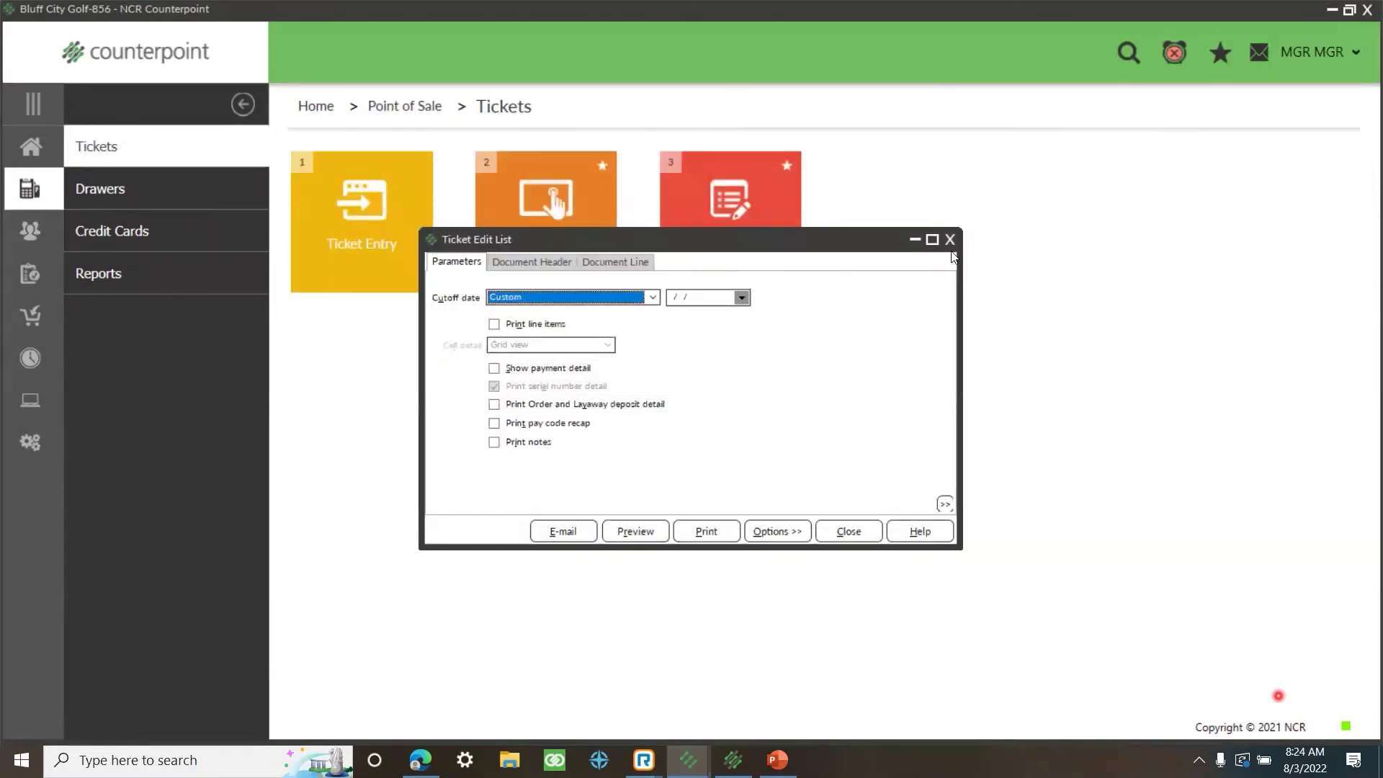
{"action": "left_click", "coordinate": [950, 240]}
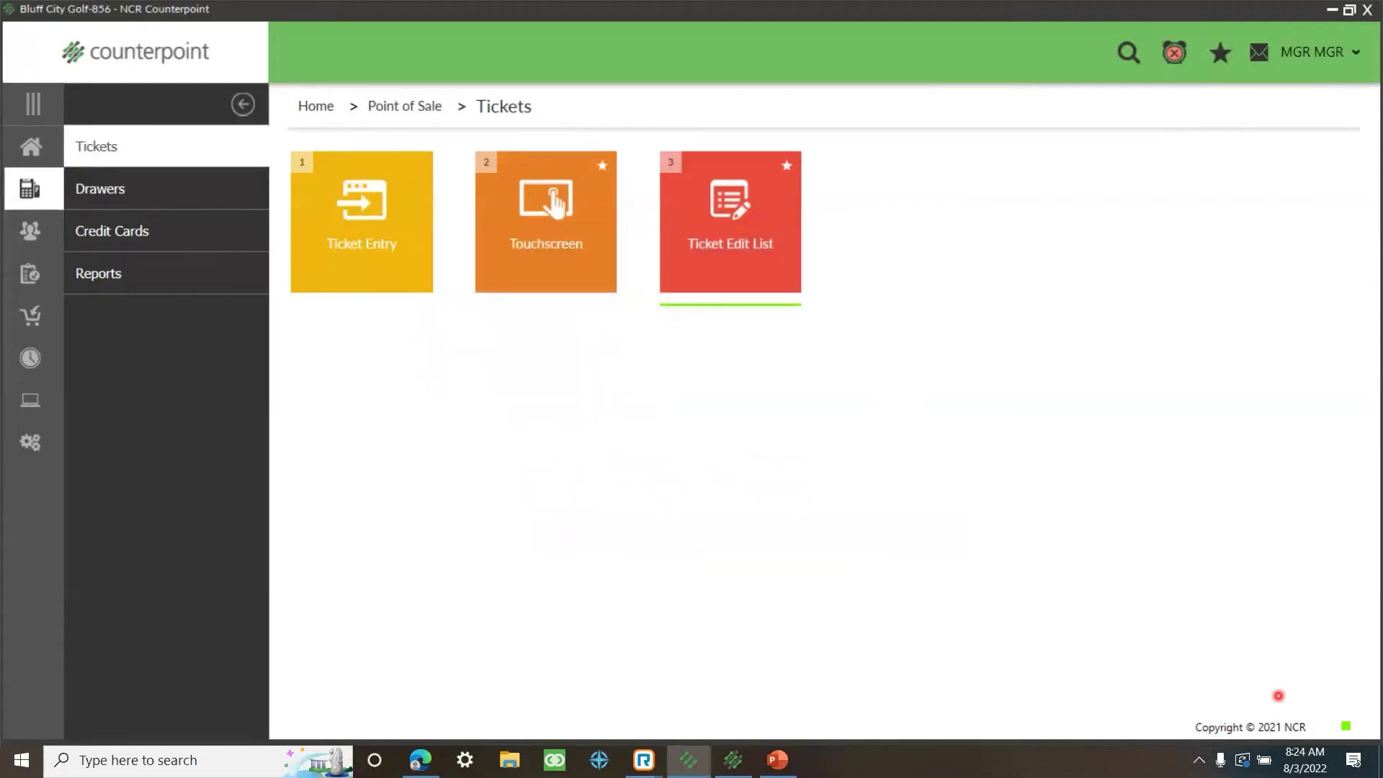
Step: Check the connection and data status in the CounterPoint Services status details, and close them
{"action": "mouse_move", "coordinate": [777, 760]}
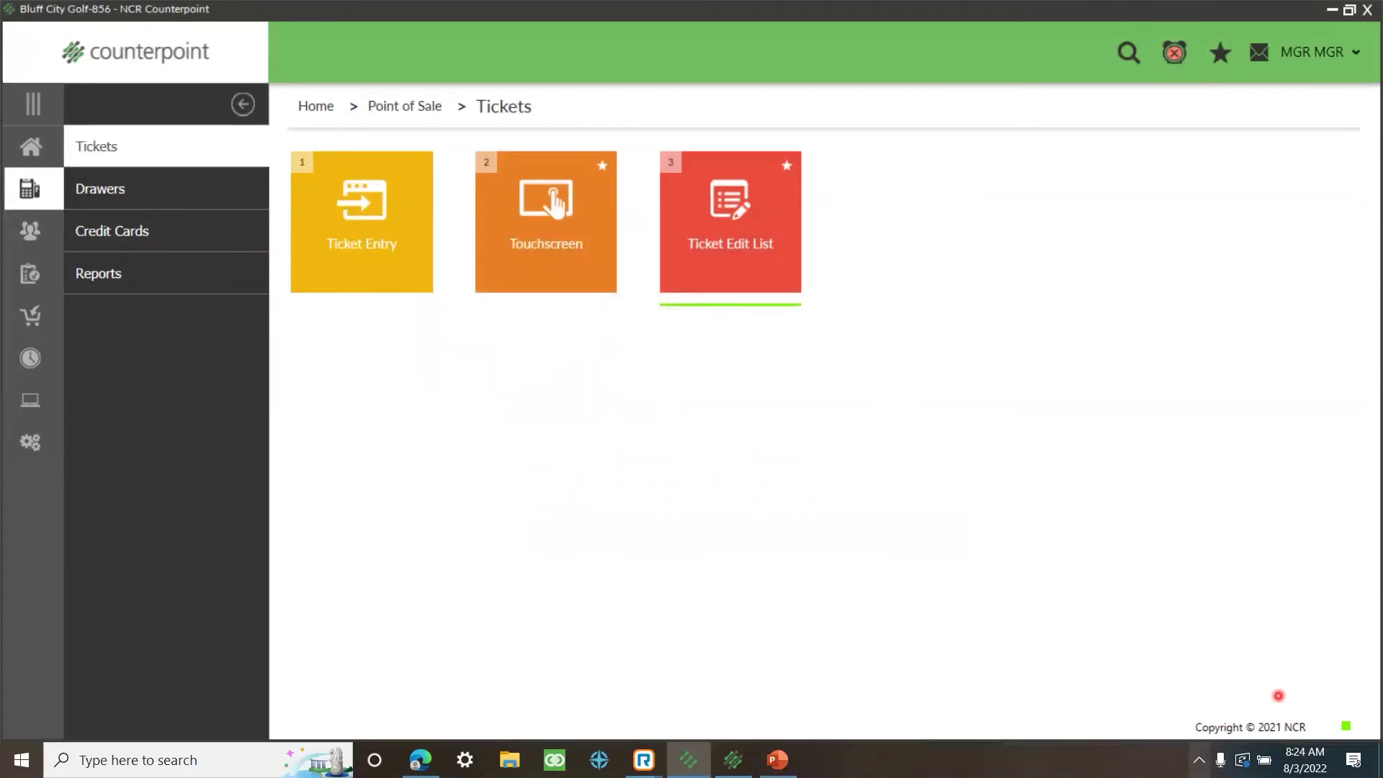
{"action": "left_click", "coordinate": [1198, 760]}
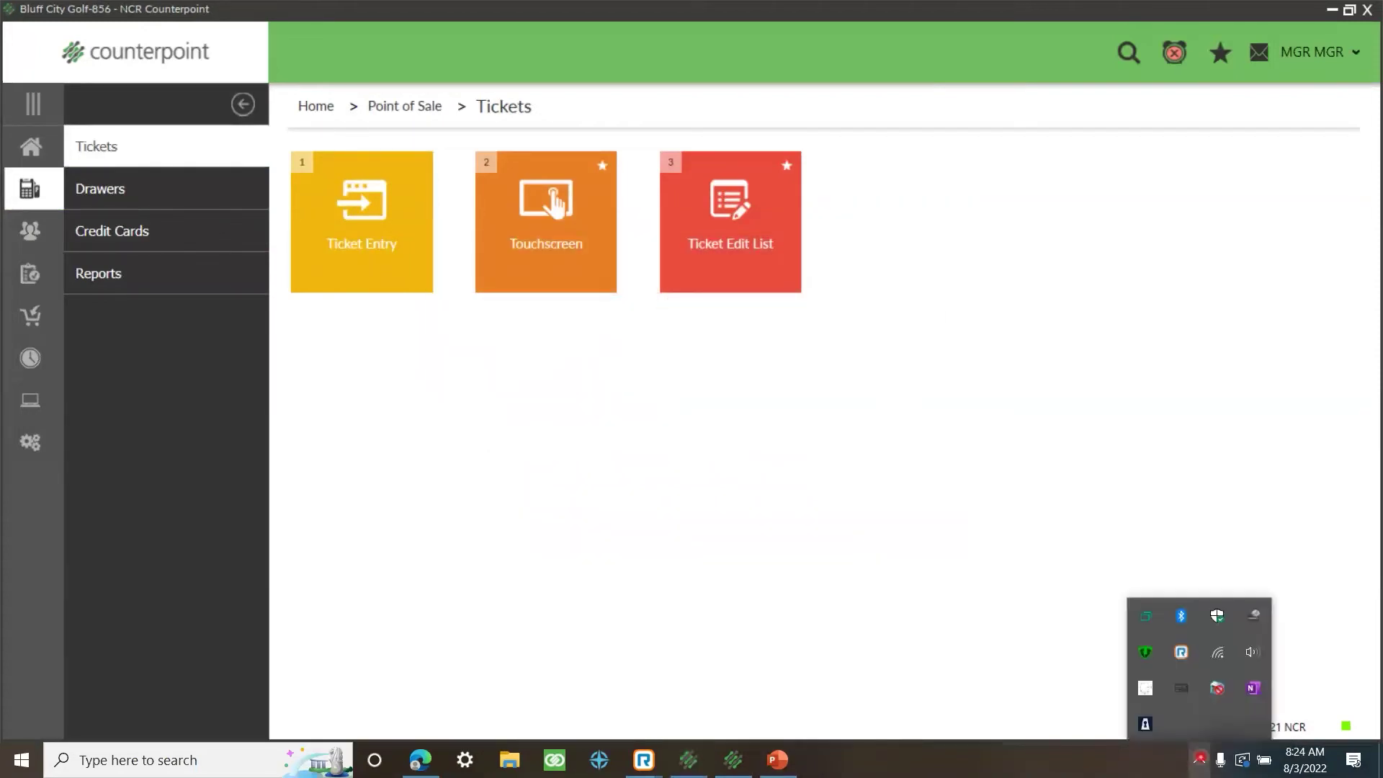
{"action": "left_click", "coordinate": [1141, 691]}
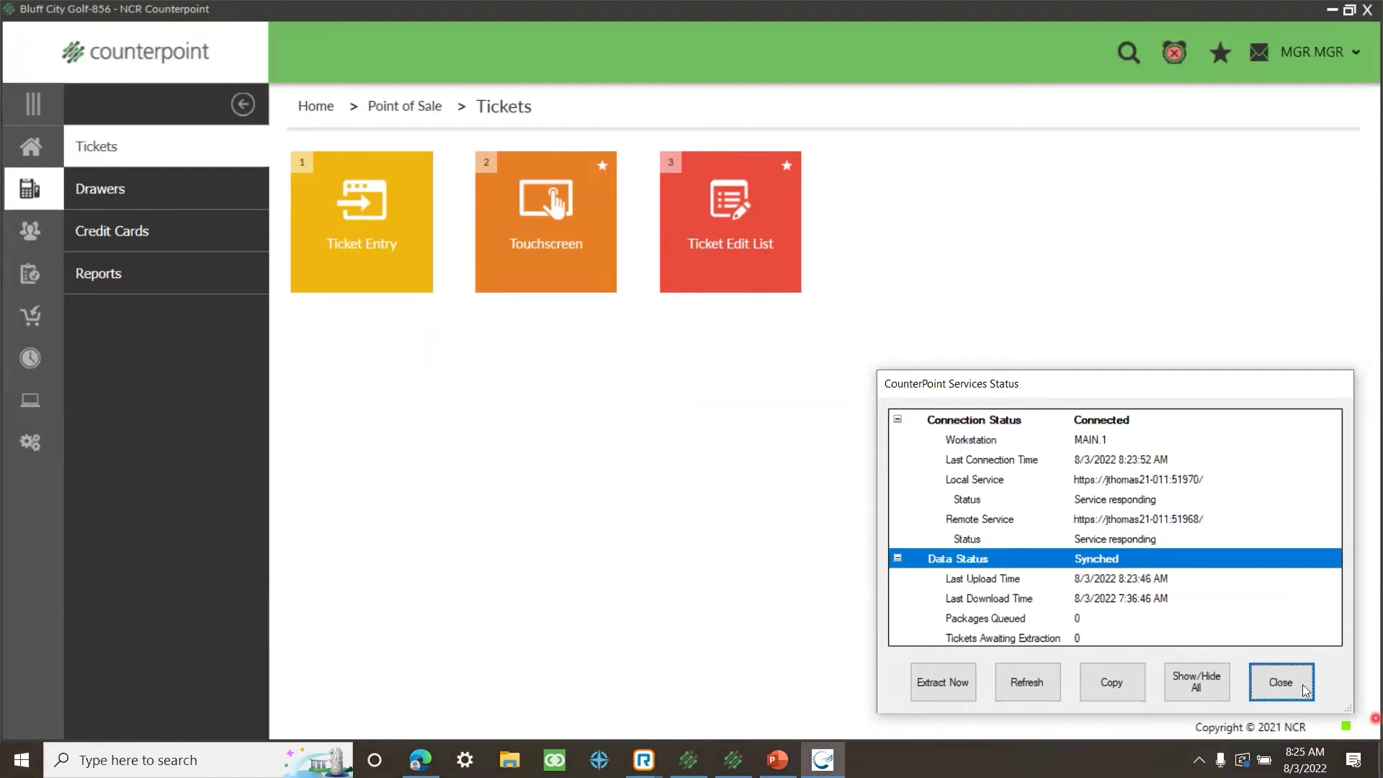
{"action": "left_click", "coordinate": [1280, 684]}
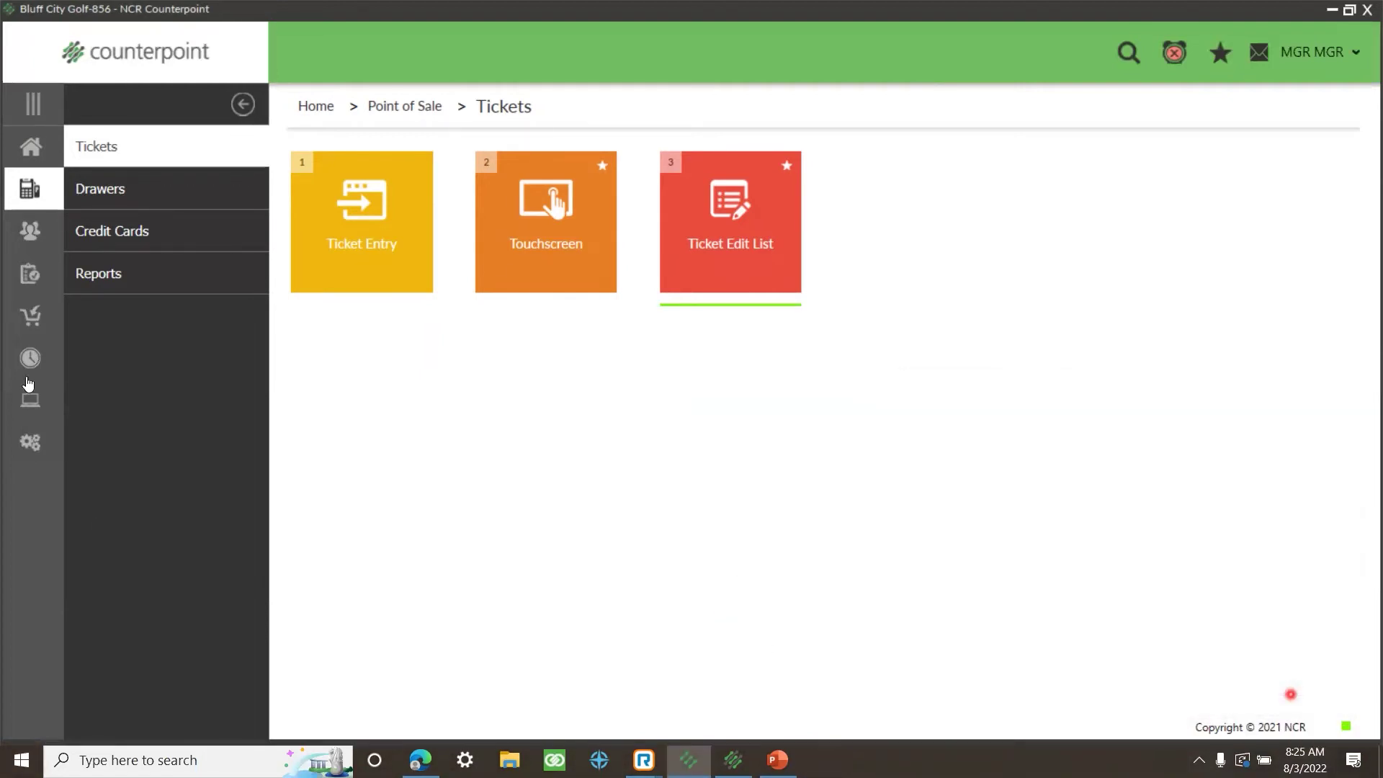
Step: Start a Drawer Count for drawer 1 at store MAIN as user MGR
{"action": "left_click", "coordinate": [31, 151]}
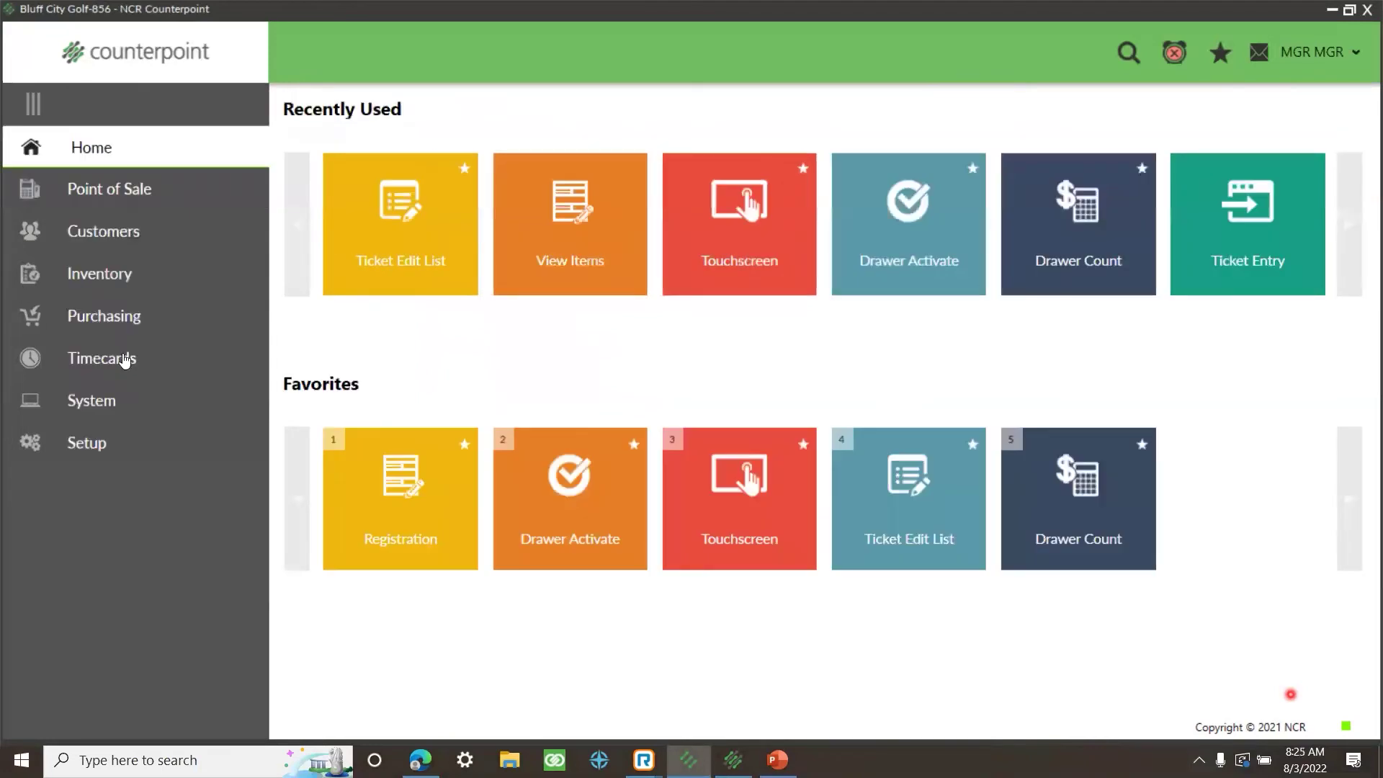
{"action": "left_click", "coordinate": [108, 189]}
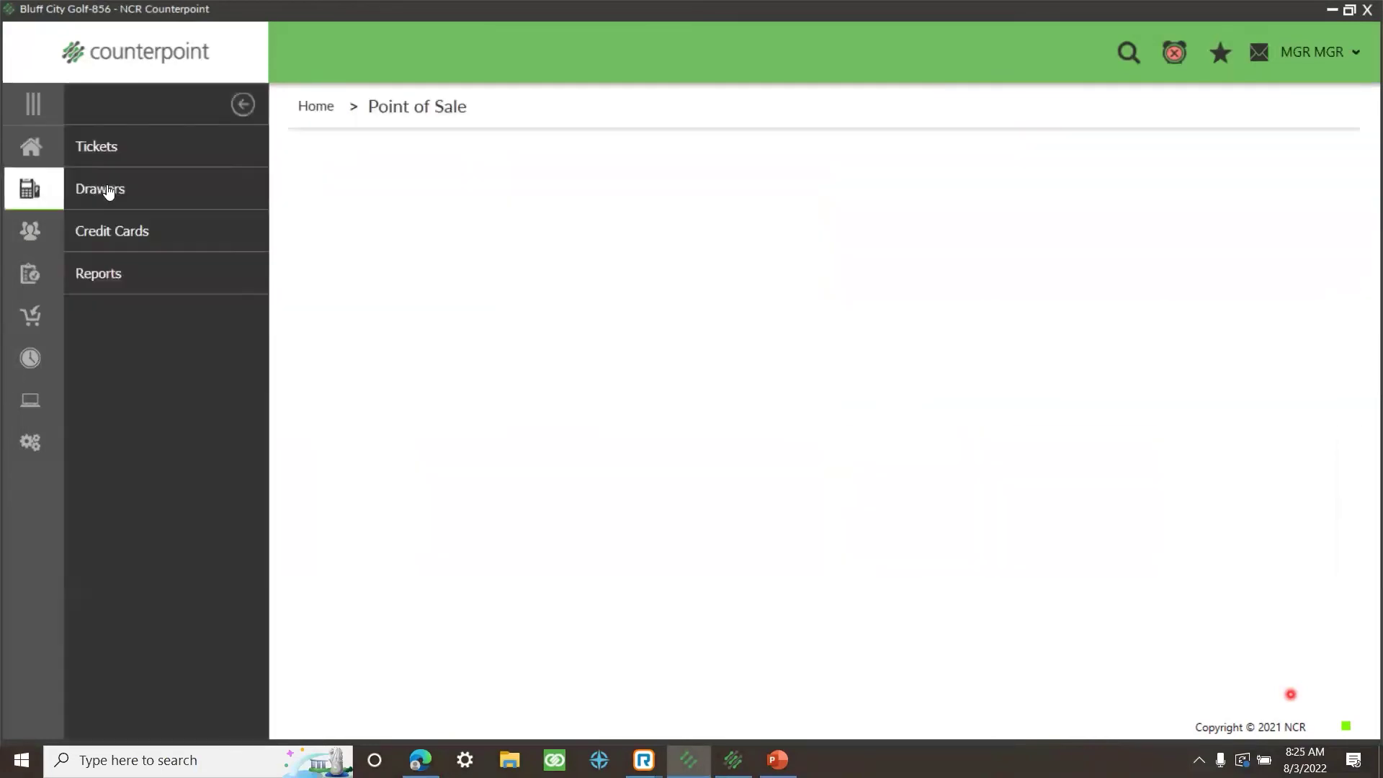
{"action": "left_click", "coordinate": [105, 147]}
{"action": "left_click", "coordinate": [113, 188]}
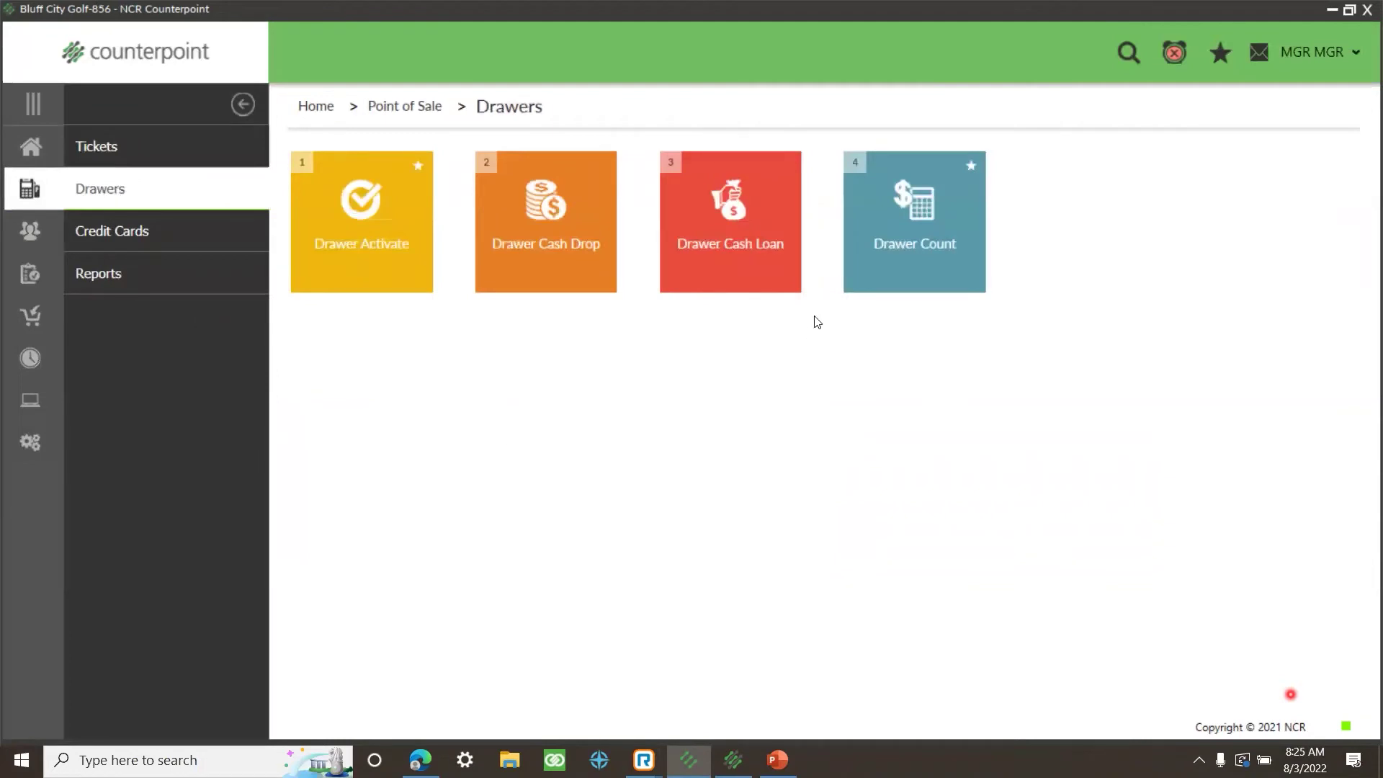
{"action": "left_click", "coordinate": [895, 272]}
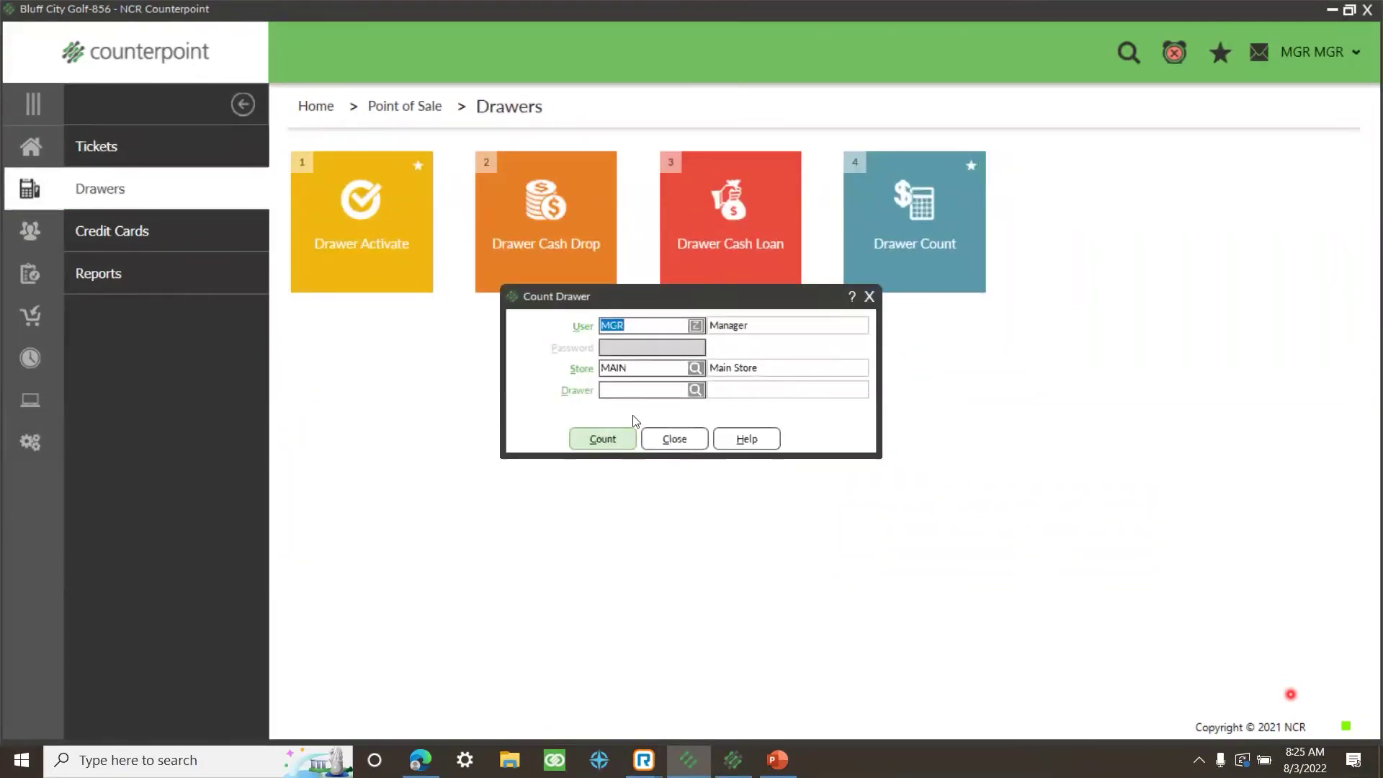
{"action": "left_click", "coordinate": [616, 389]}
{"action": "type", "text": "1"}
{"action": "left_click", "coordinate": [602, 438]}
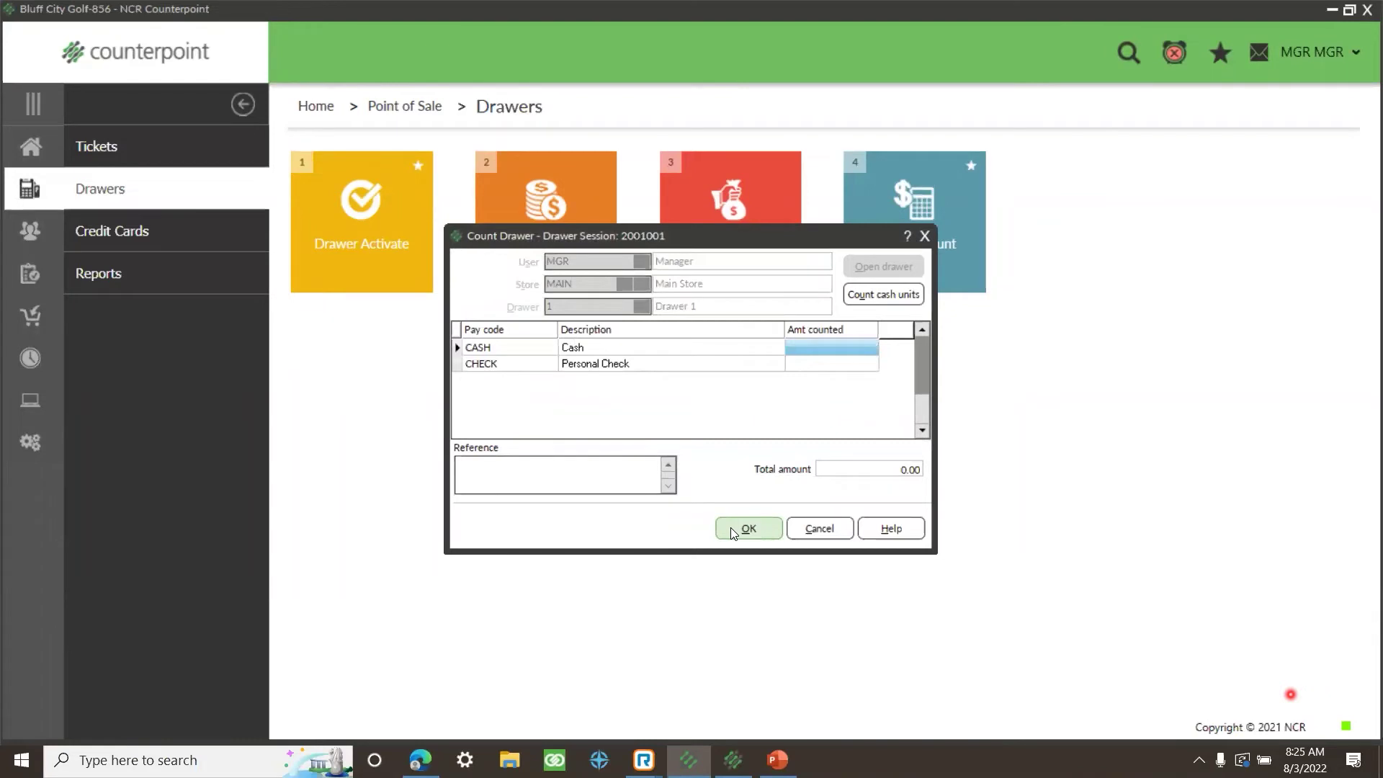
Step: Record counted amounts of 250 for cash and 0 for personal checks, complete the count, and close Count Drawer
{"action": "type", "text": "250"}
{"action": "key", "text": "Return"}
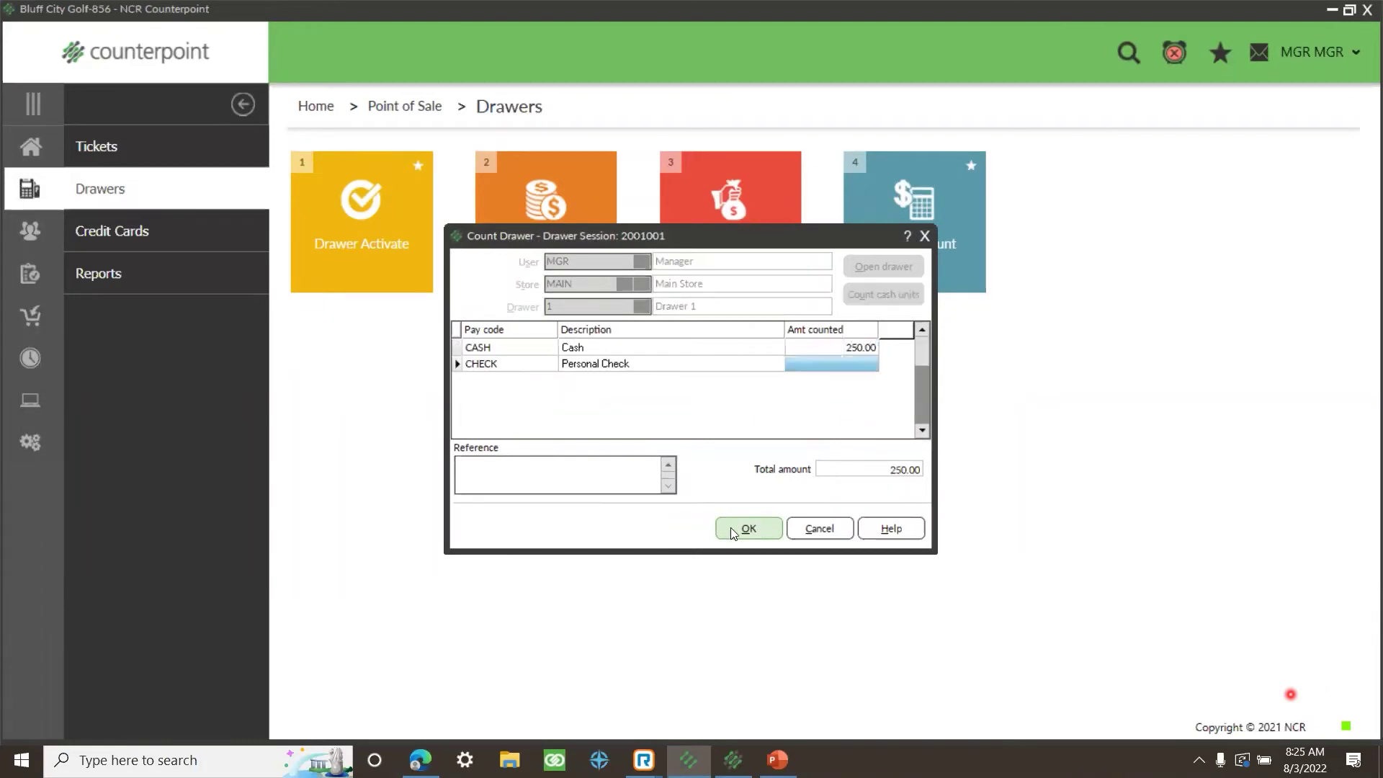
{"action": "type", "text": "0"}
{"action": "key", "text": "Return"}
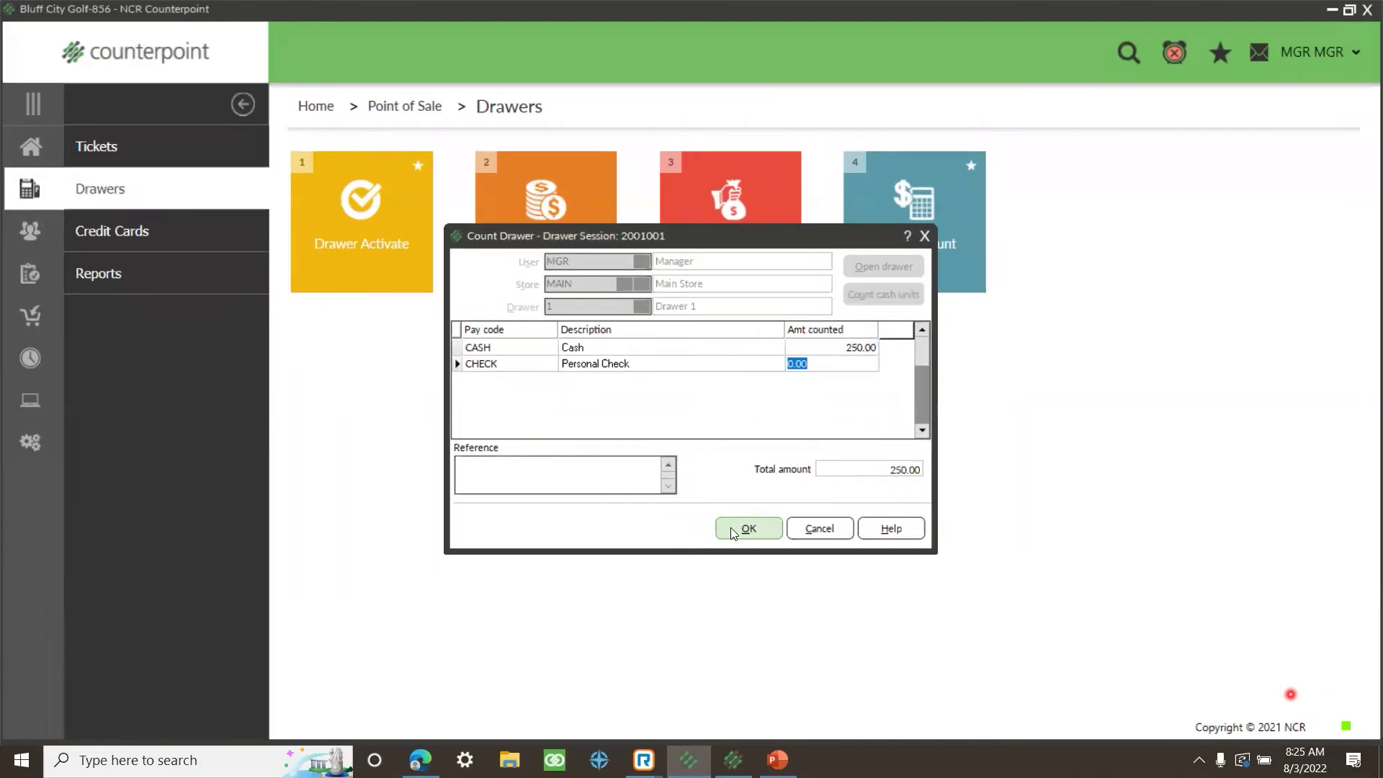
{"action": "left_click", "coordinate": [765, 536]}
{"action": "left_click", "coordinate": [867, 428]}
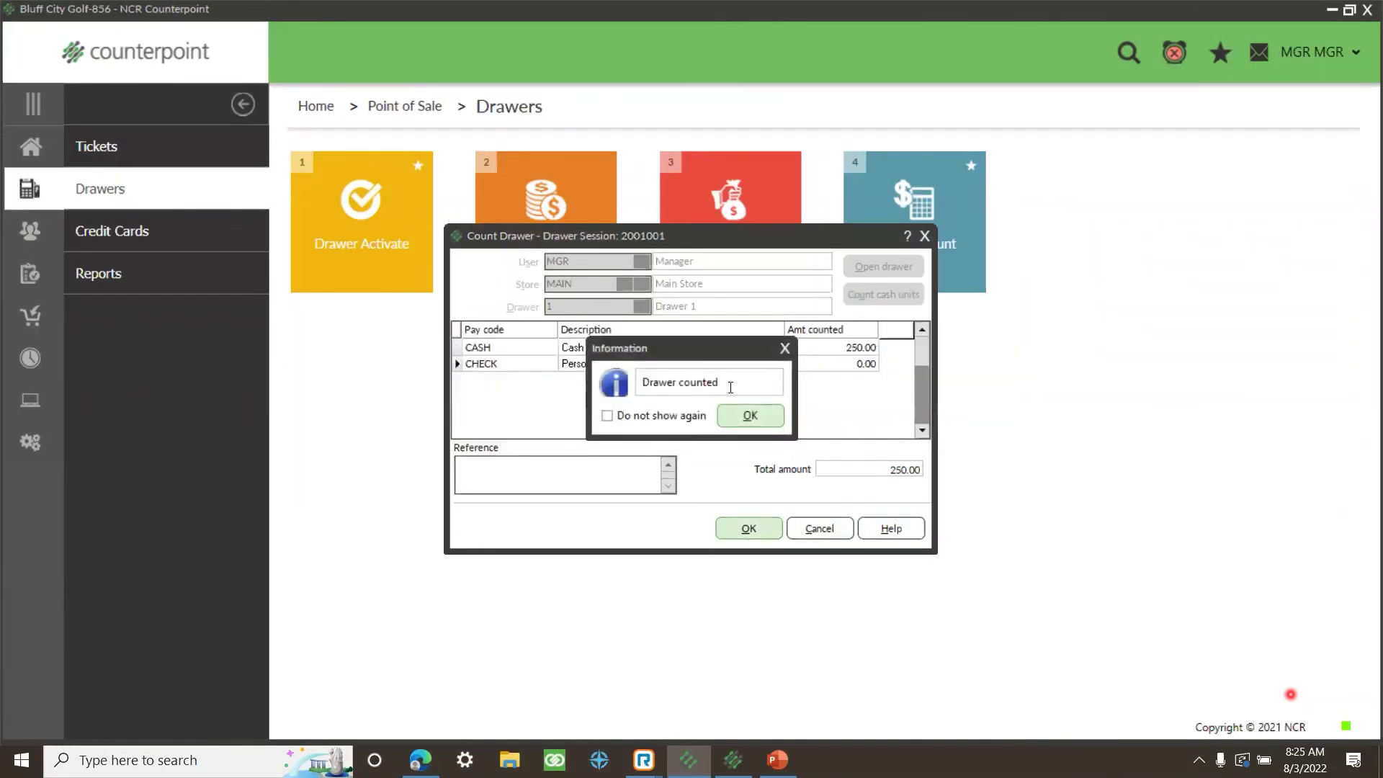
{"action": "left_click", "coordinate": [749, 415]}
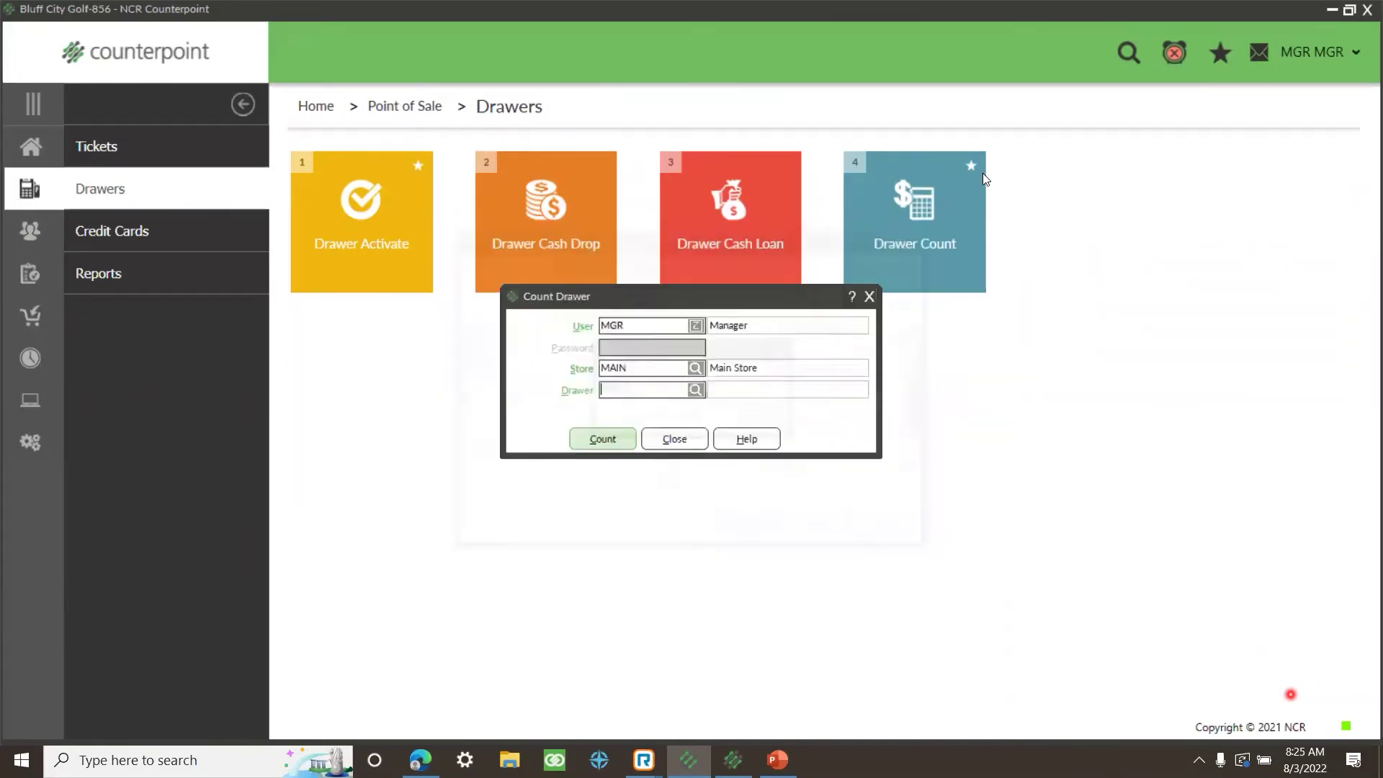
{"action": "left_click", "coordinate": [869, 296]}
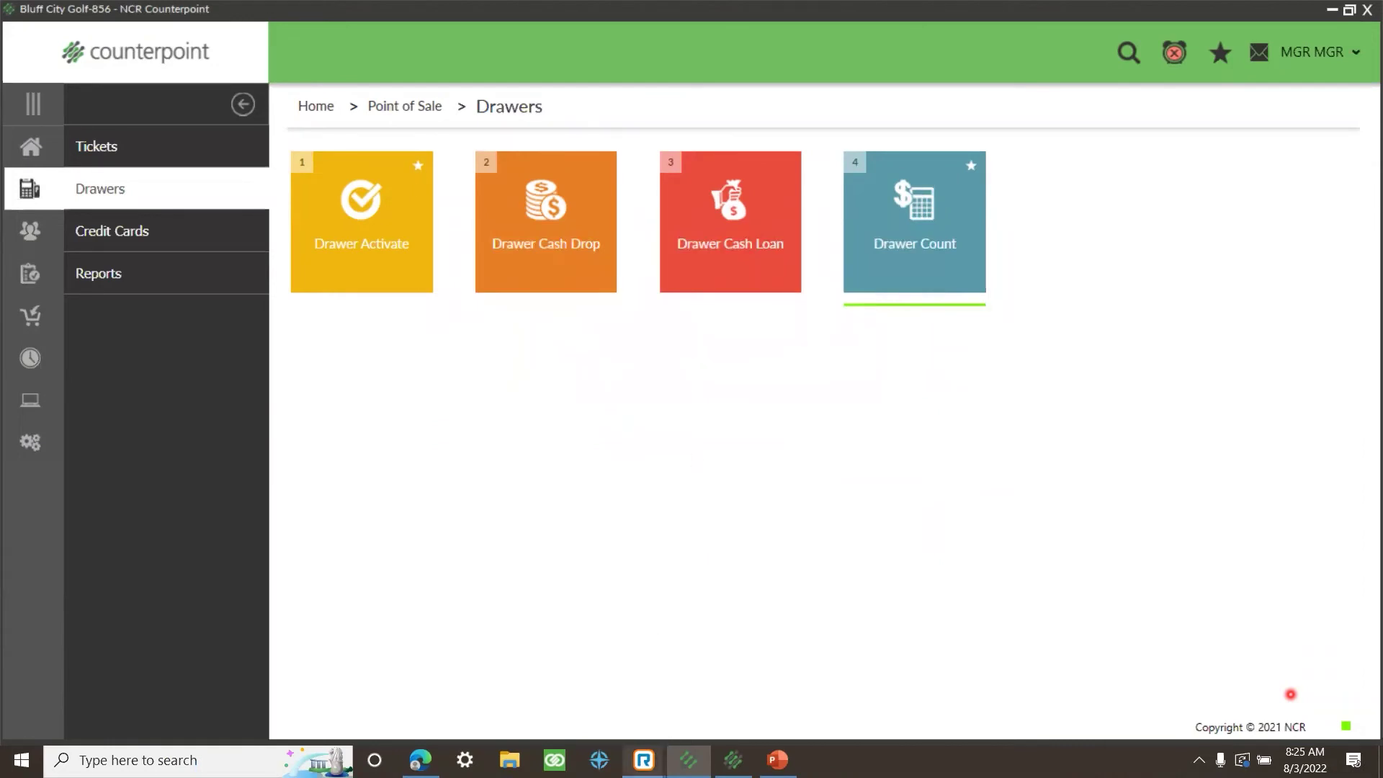
Step: Switch to the other Counterpoint window, and open the Point of Sale Ticket Edit List there
{"action": "left_click", "coordinate": [751, 756]}
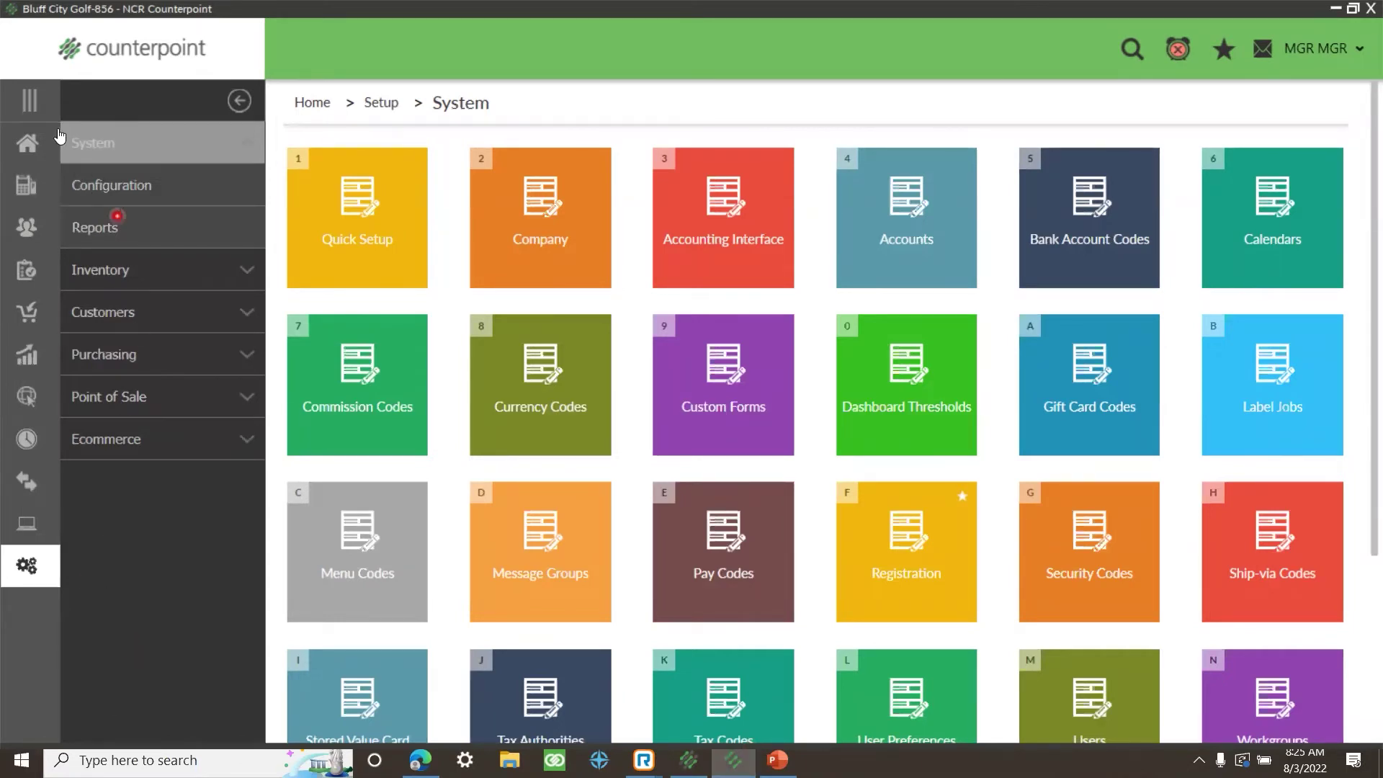
{"action": "left_click", "coordinate": [26, 141]}
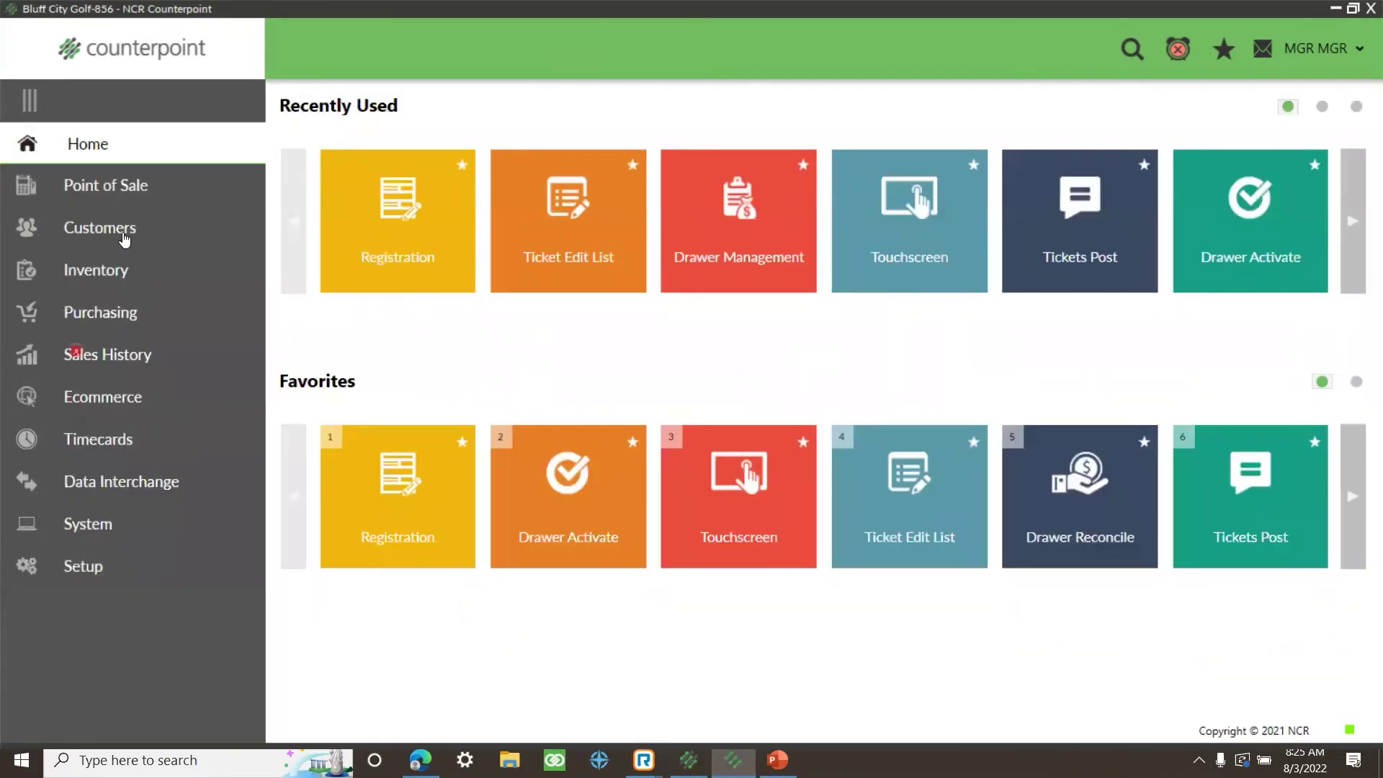
{"action": "left_click", "coordinate": [106, 185]}
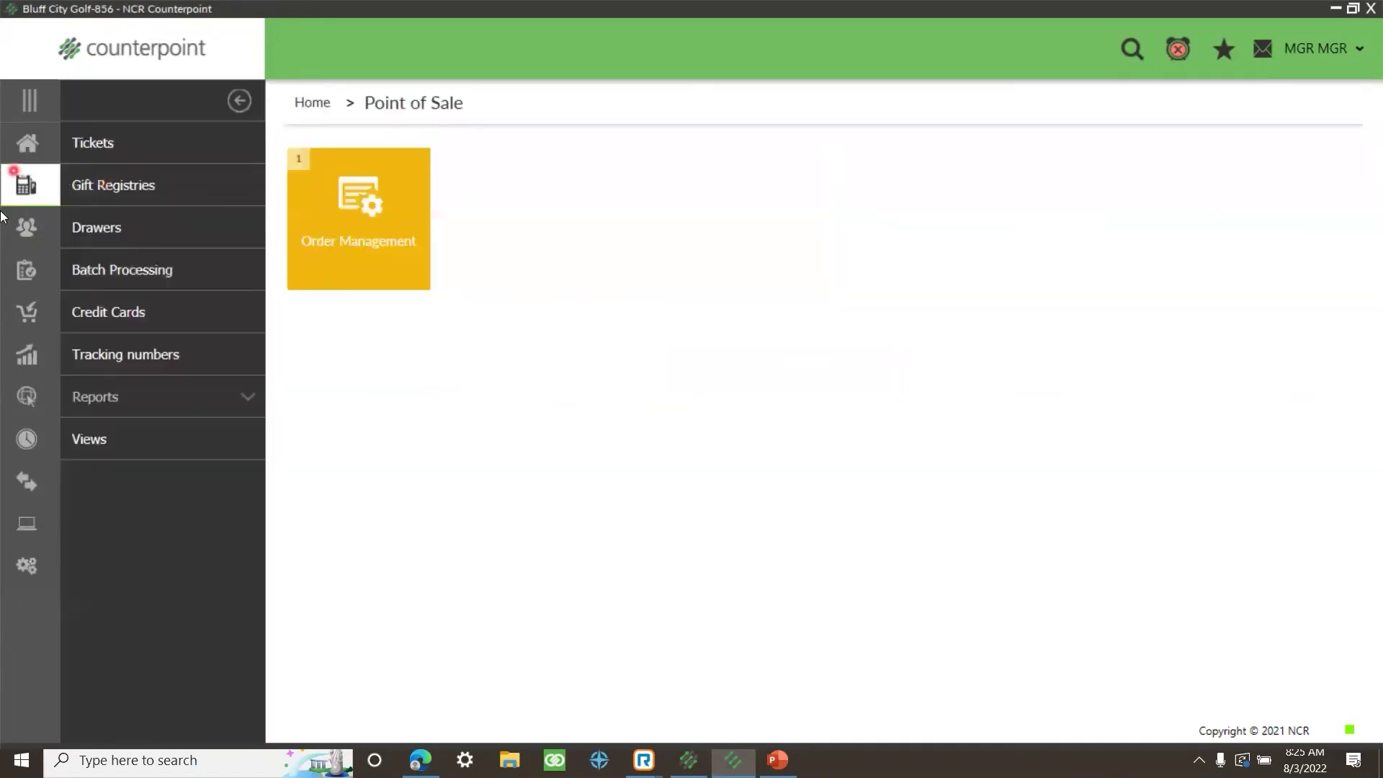
{"action": "left_click", "coordinate": [150, 143]}
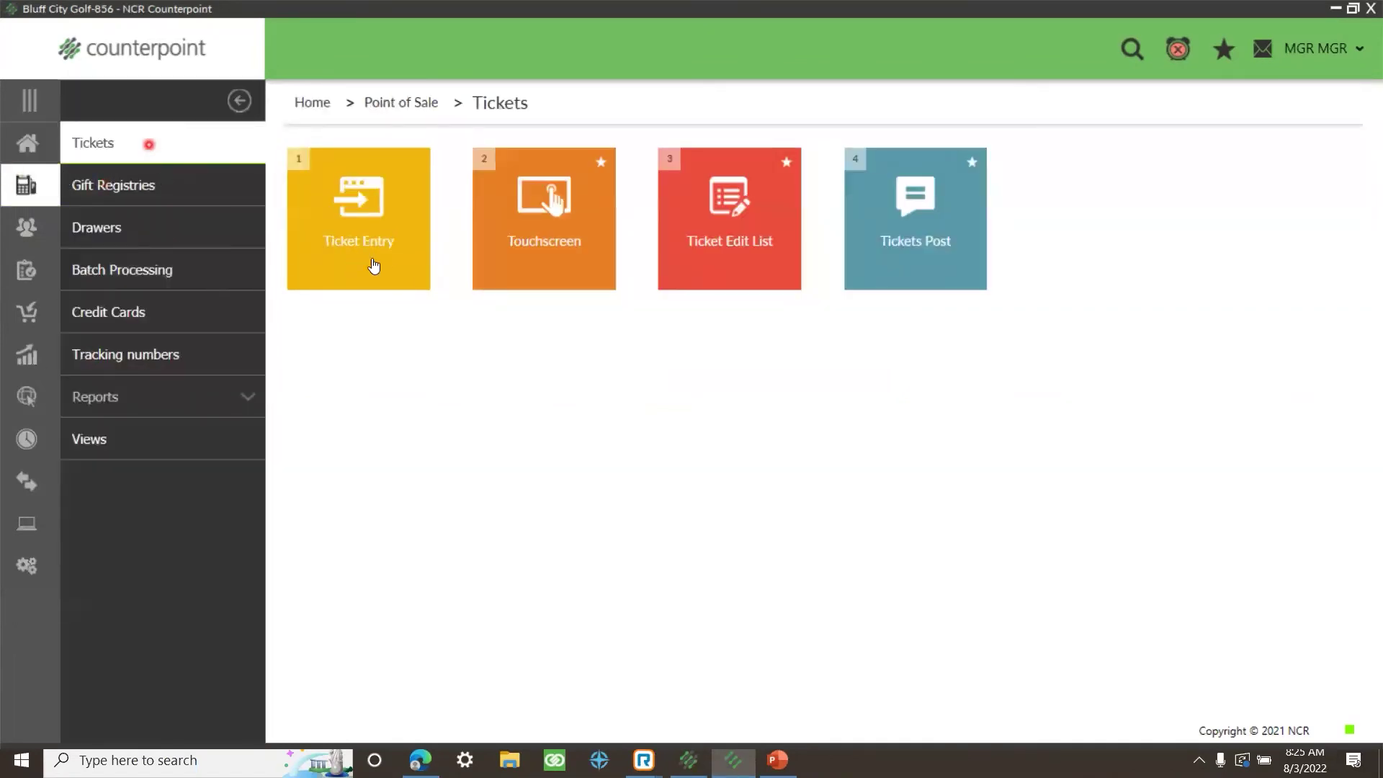
{"action": "left_click", "coordinate": [757, 268]}
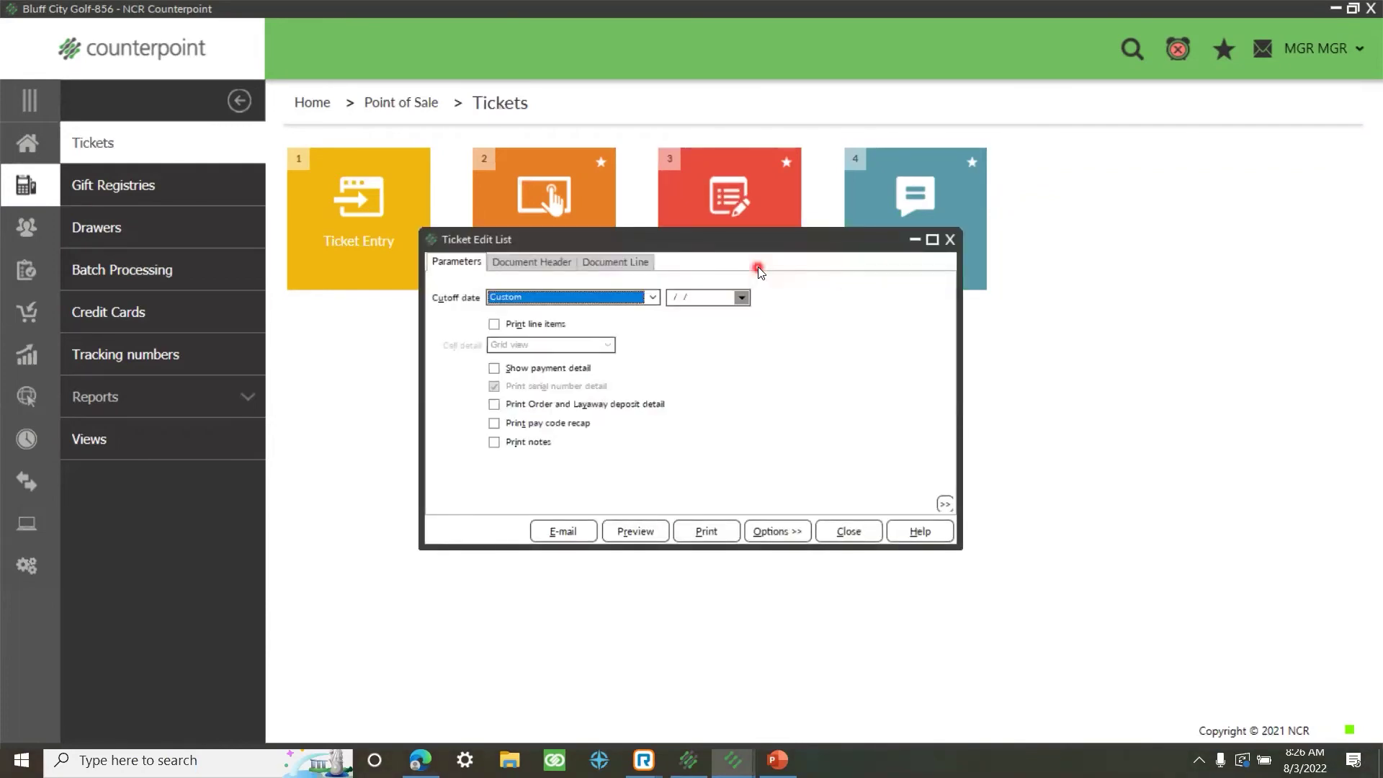
Step: Preview the Ticket Edit List filtered to documents beginning with OFF, and close the preview and the Ticket Edit List
{"action": "left_click", "coordinate": [562, 260]}
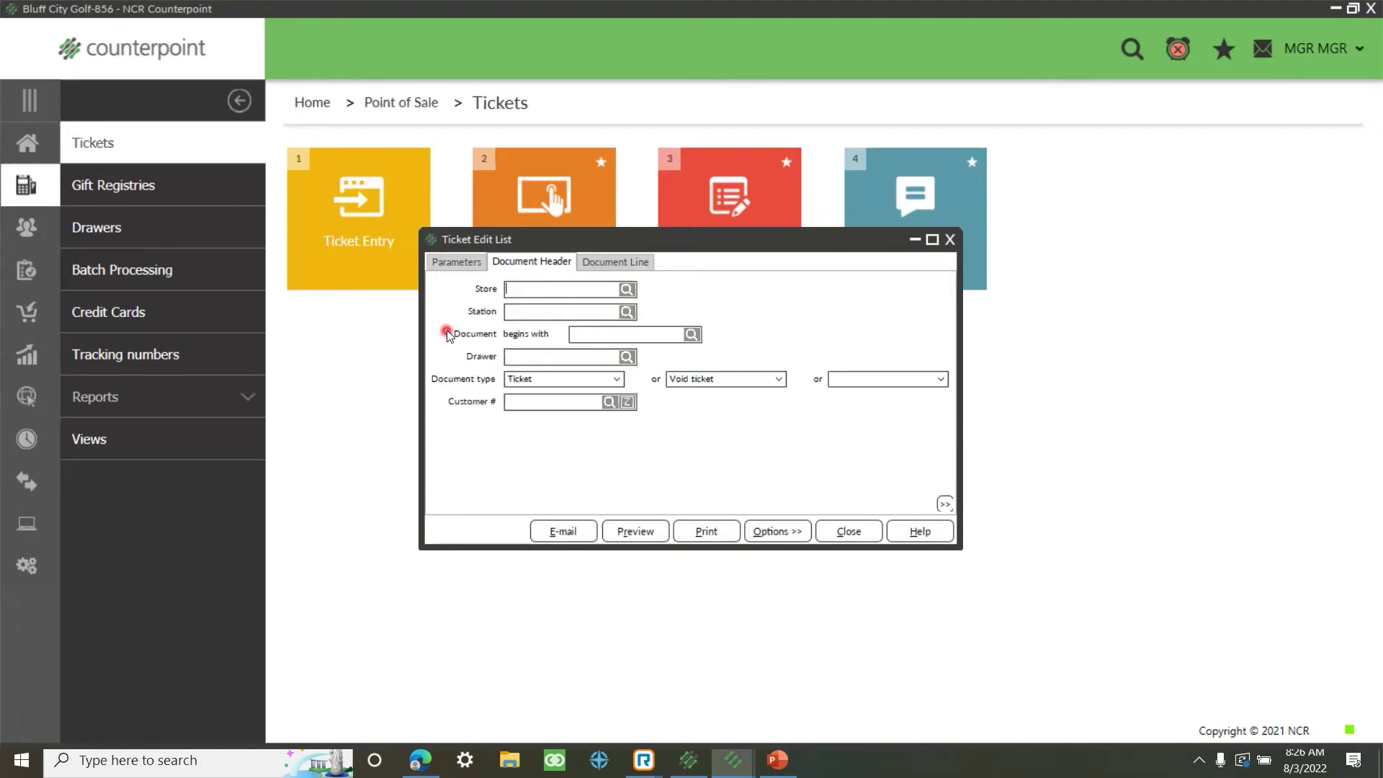
{"action": "left_click", "coordinate": [584, 341]}
{"action": "left_click", "coordinate": [643, 535]}
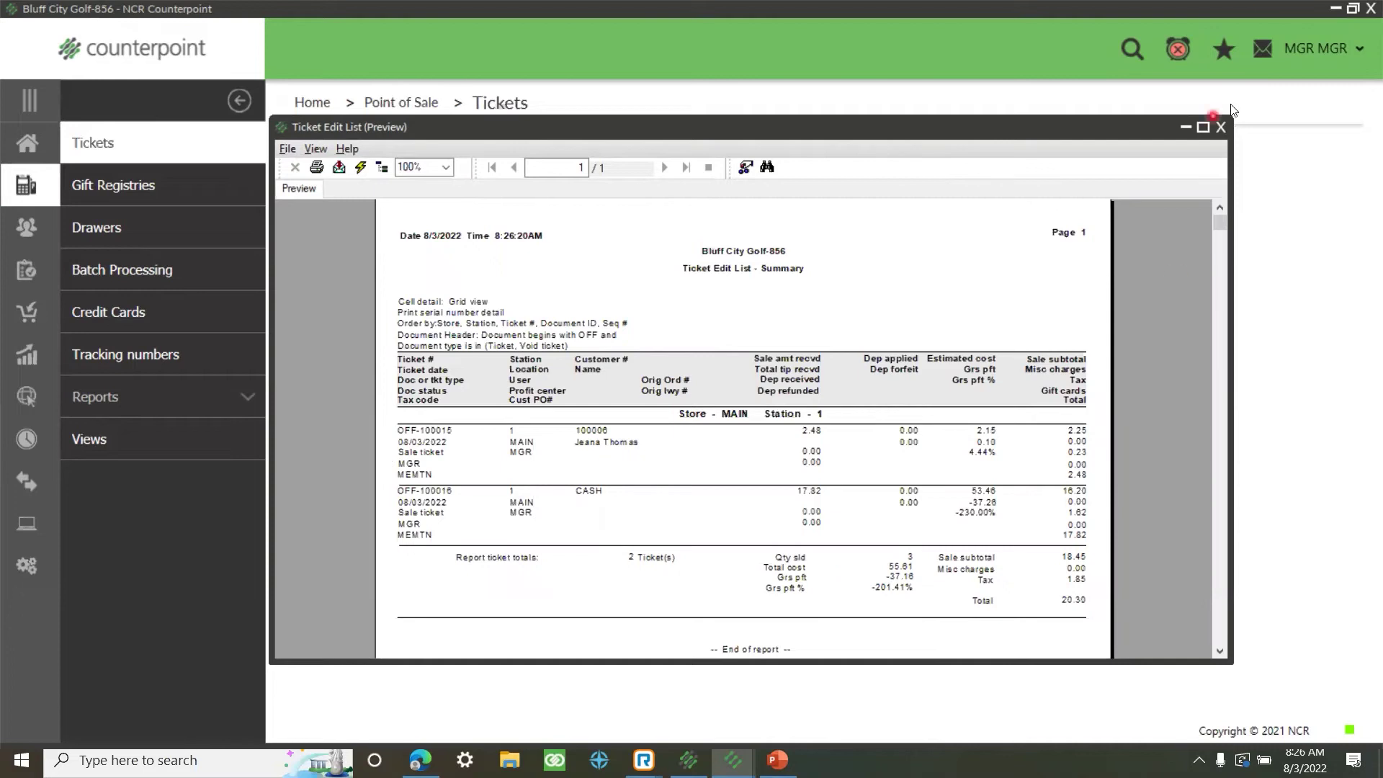
{"action": "left_click", "coordinate": [1225, 125]}
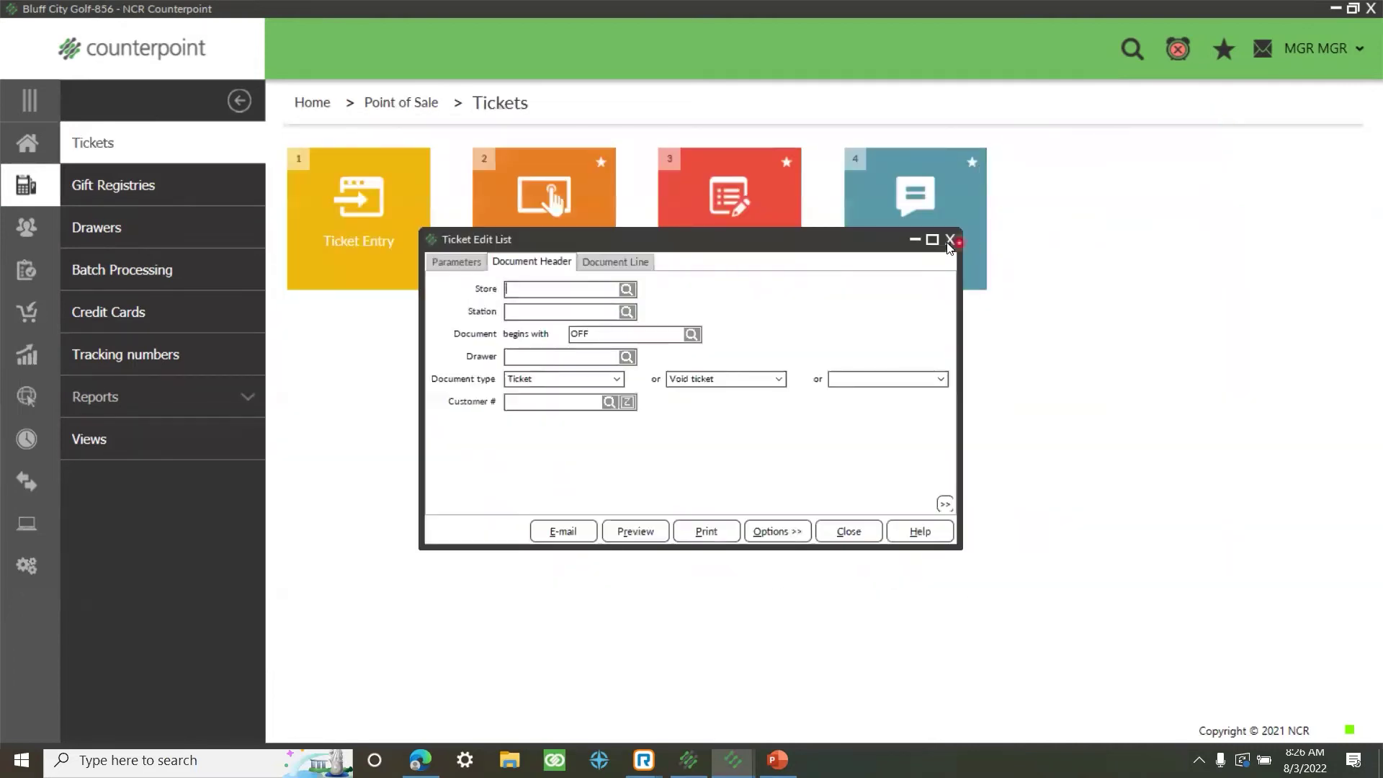
{"action": "left_click", "coordinate": [950, 240]}
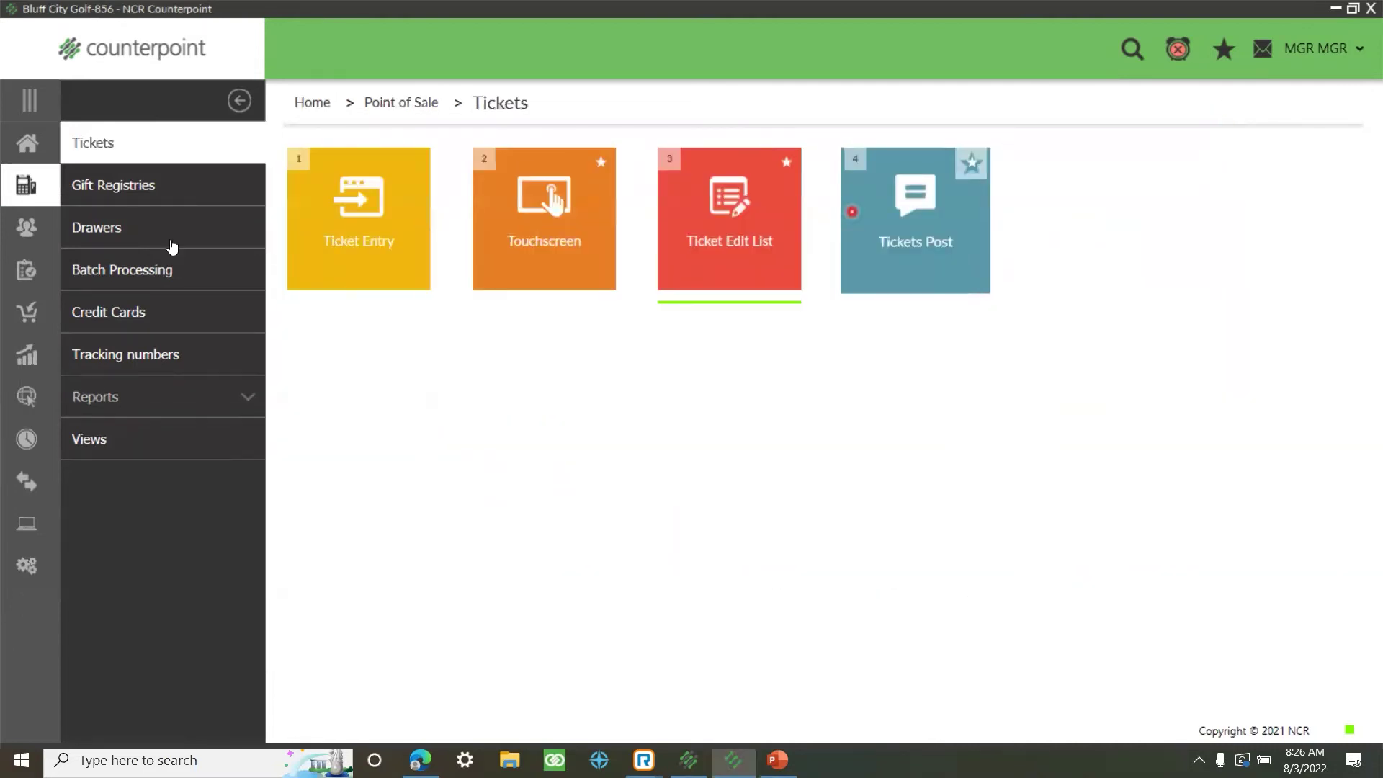
Step: Open Drawer Management for the MAIN store, and select the counted session of drawer 1
{"action": "left_click", "coordinate": [76, 228]}
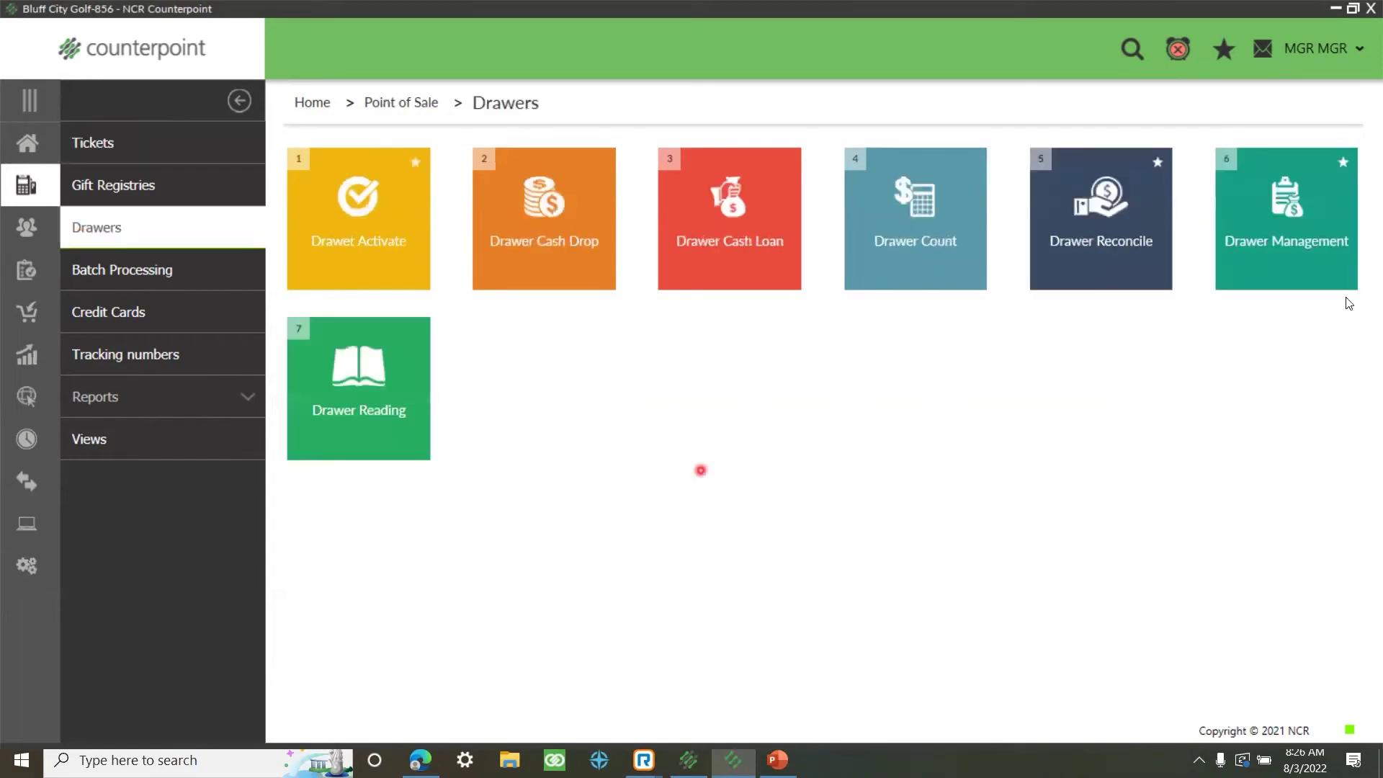
{"action": "left_click", "coordinate": [153, 147]}
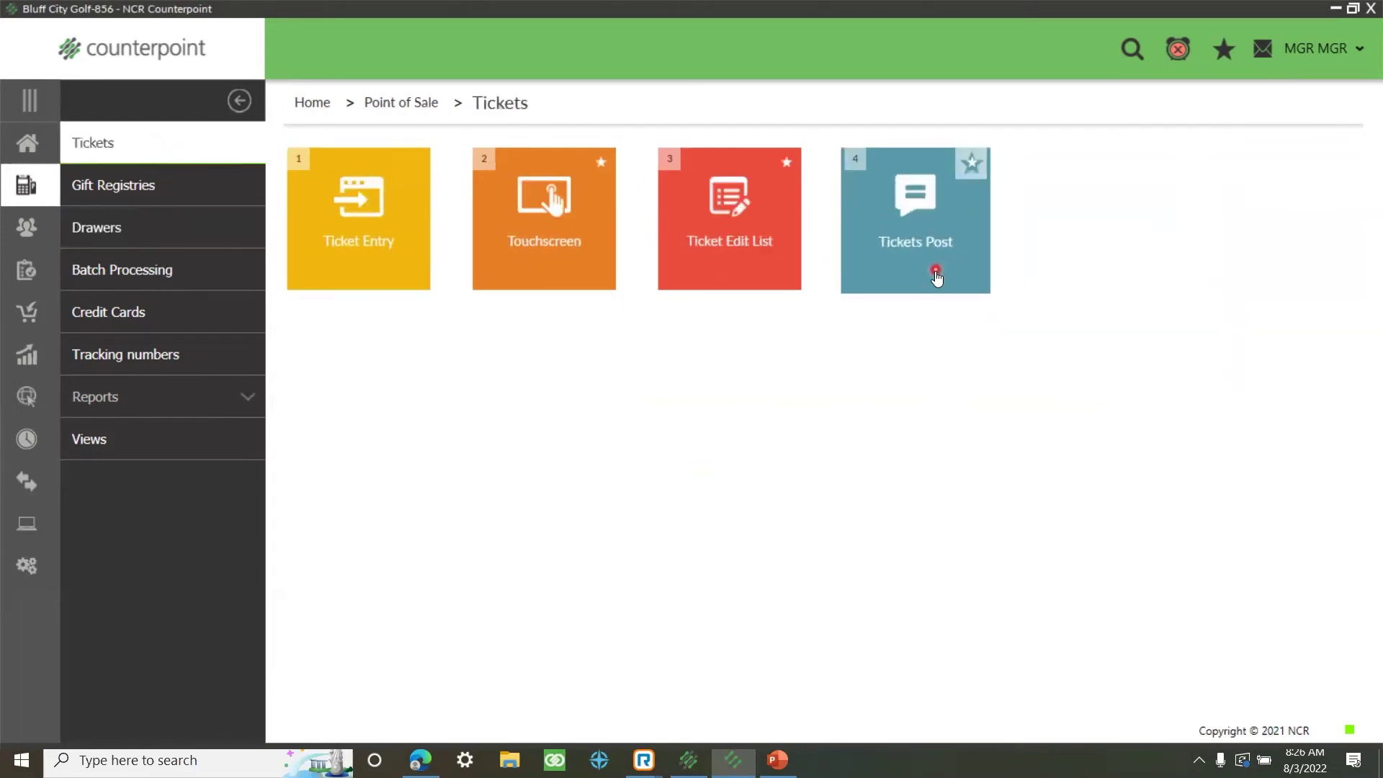
{"action": "left_click", "coordinate": [127, 241]}
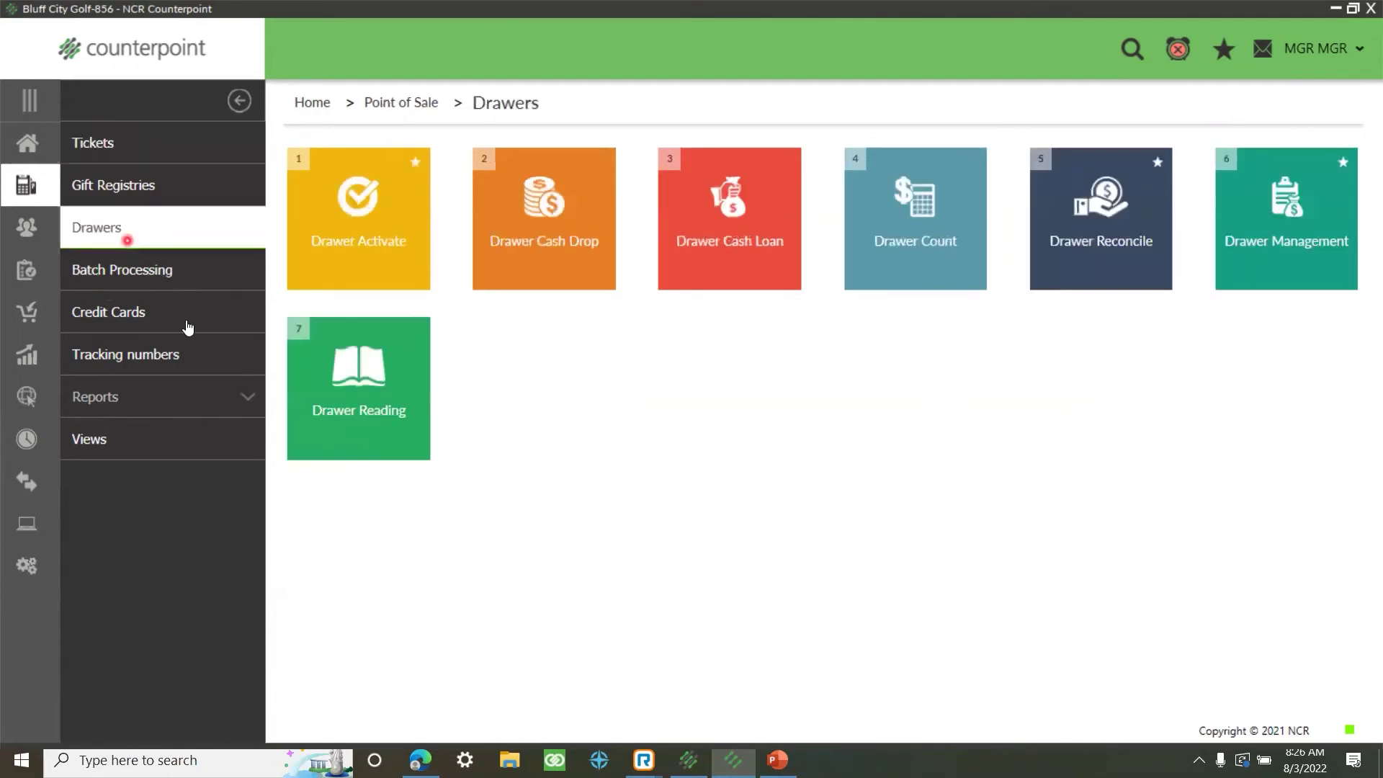
{"action": "left_click", "coordinate": [1264, 268]}
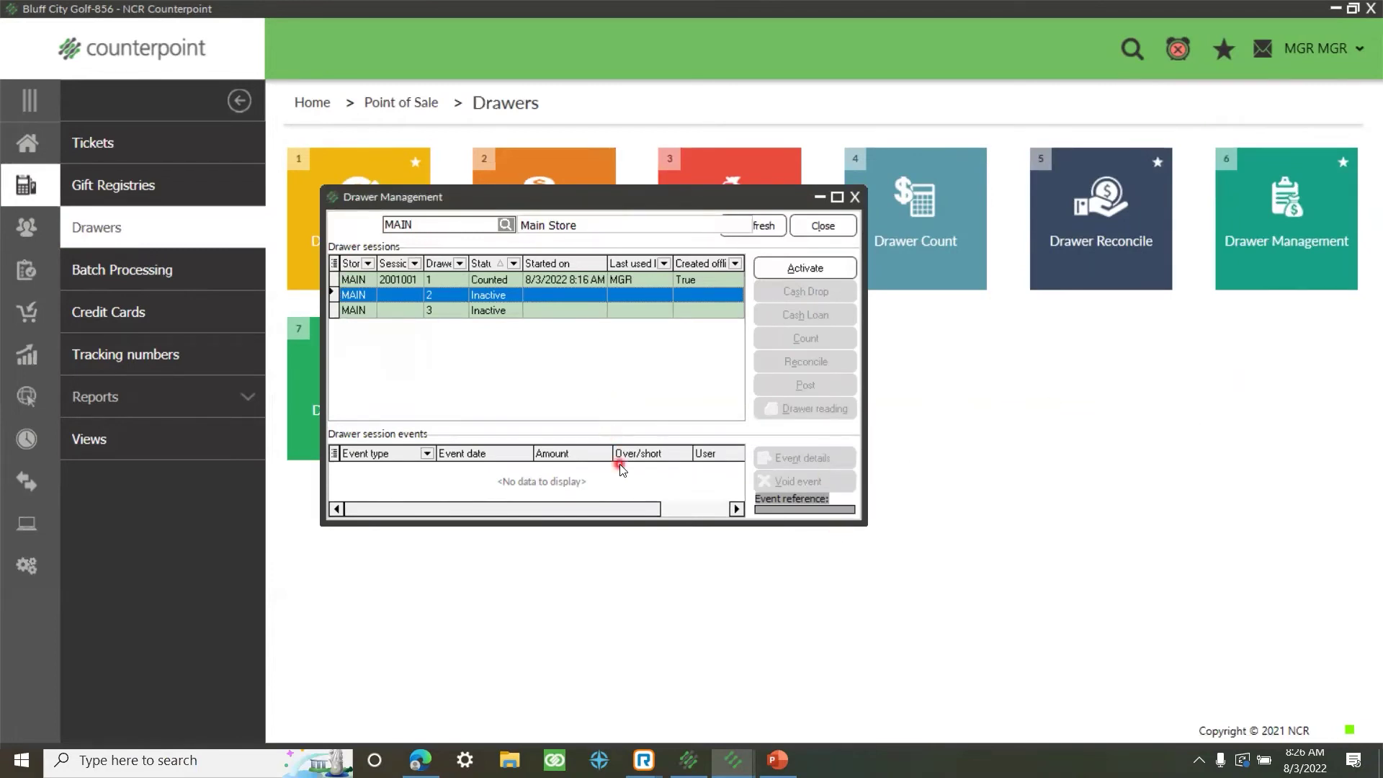
{"action": "left_click", "coordinate": [509, 279]}
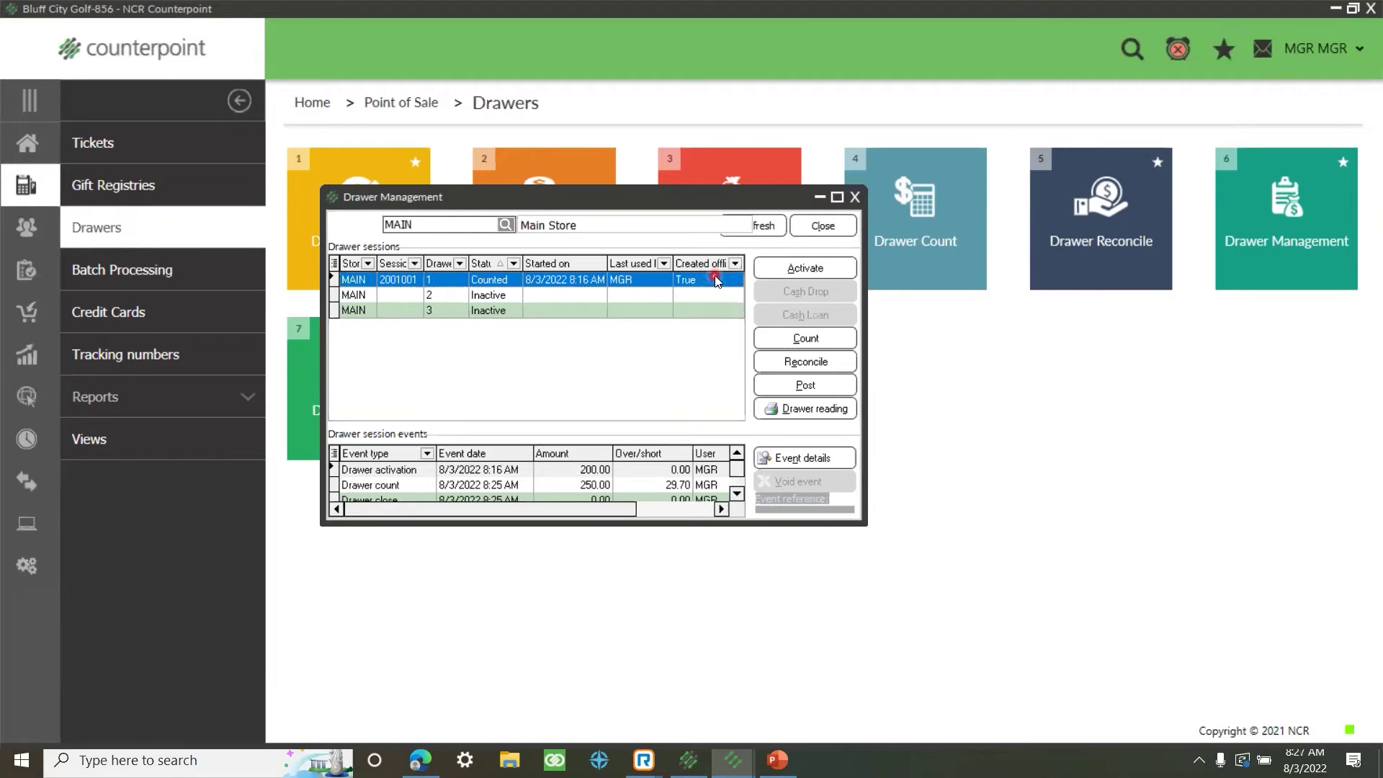
Step: Post the drawer 1 session using the ticket date, close Drawer Management, and return to the home page
{"action": "left_click", "coordinate": [806, 387]}
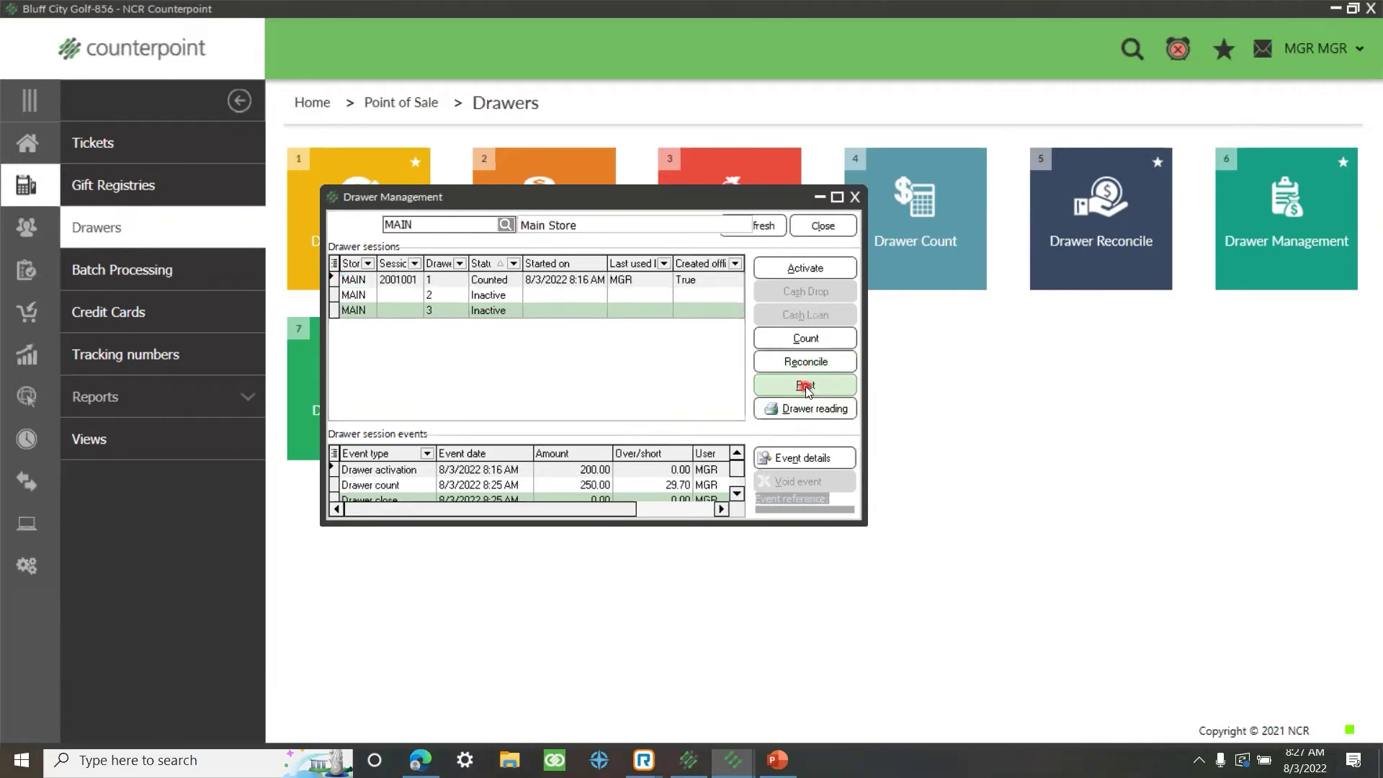
{"action": "left_click", "coordinate": [747, 420]}
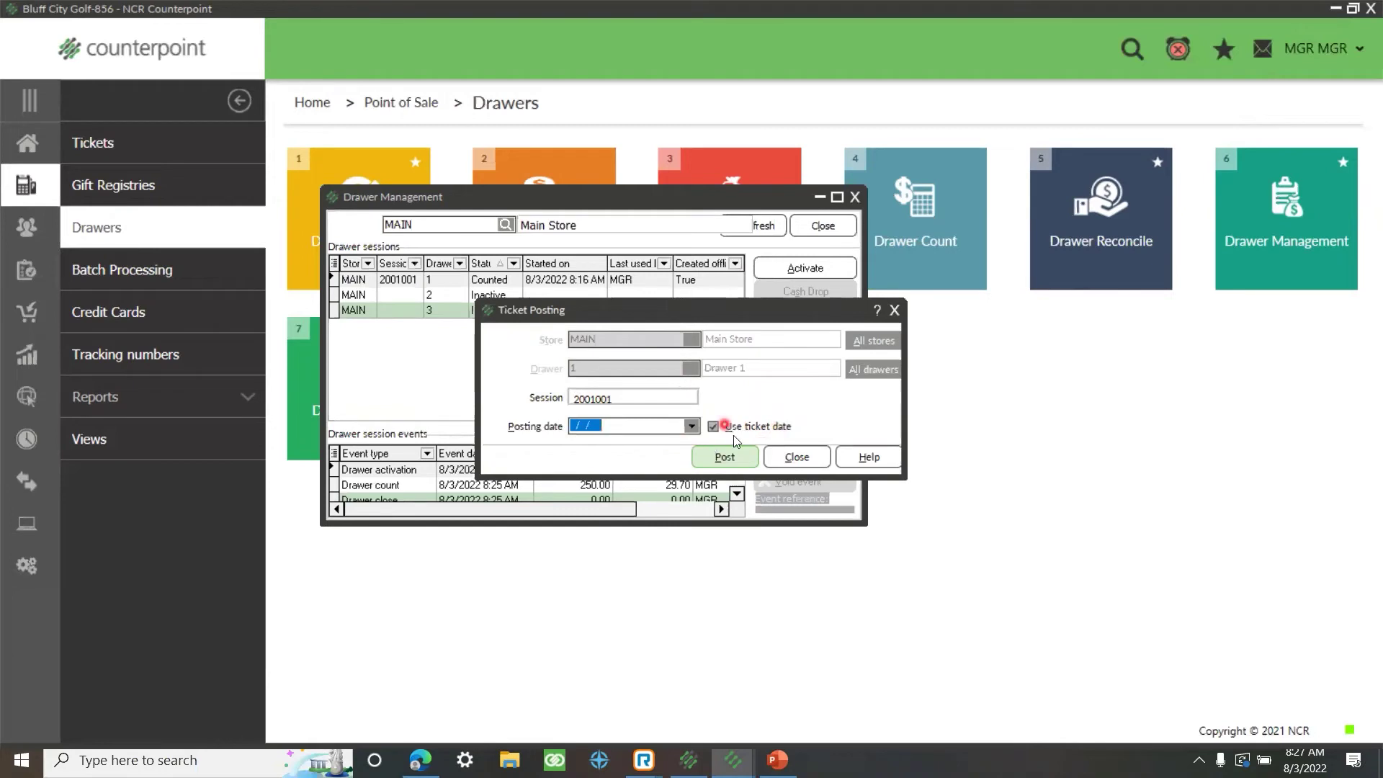
{"action": "left_click", "coordinate": [724, 459]}
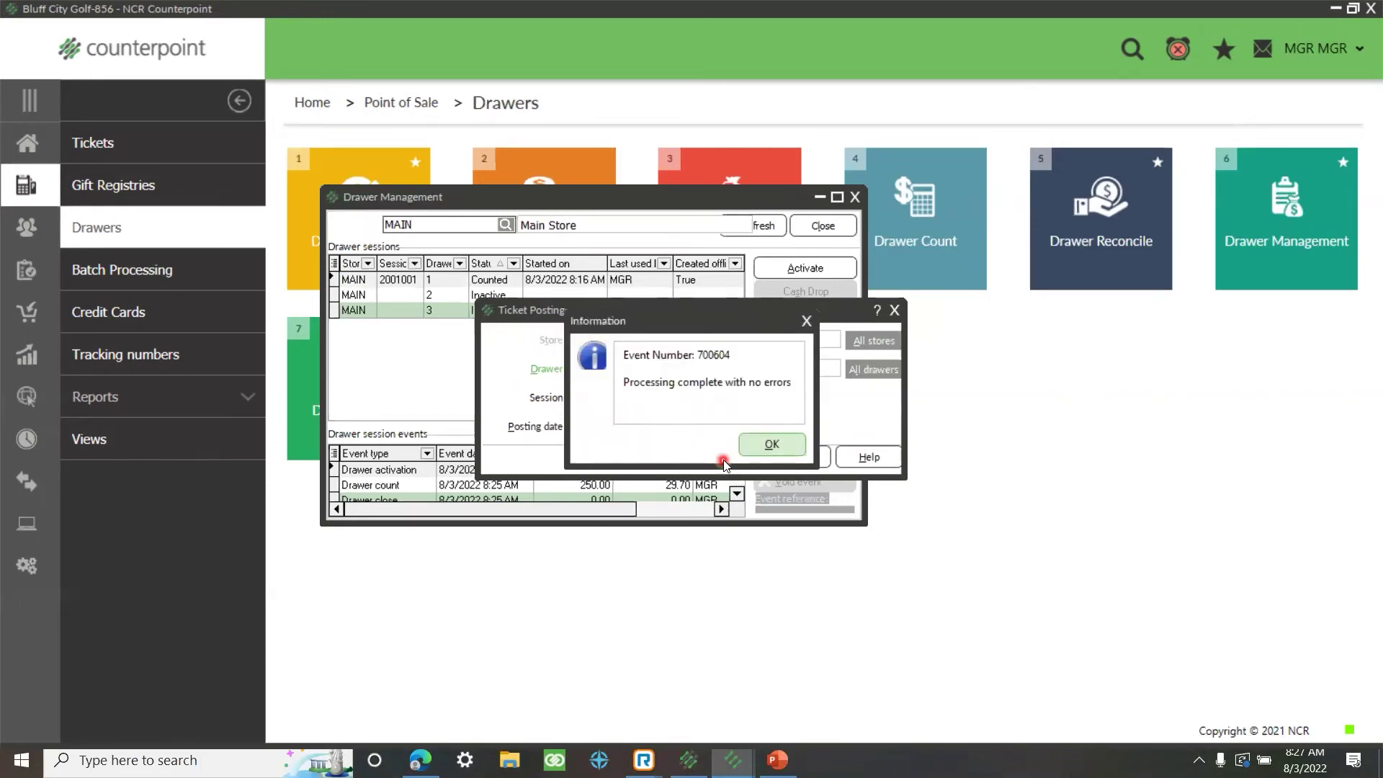
{"action": "left_click", "coordinate": [772, 446]}
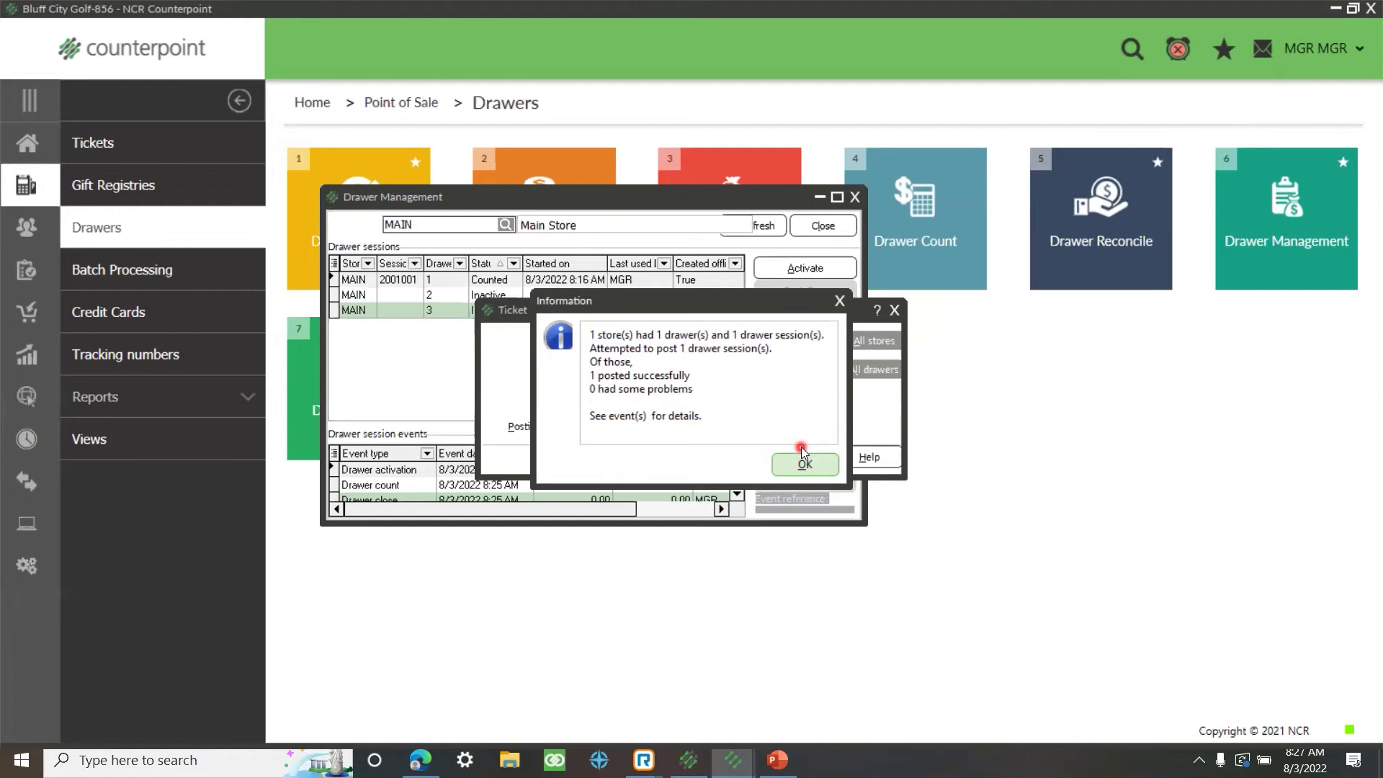
{"action": "left_click", "coordinate": [799, 461]}
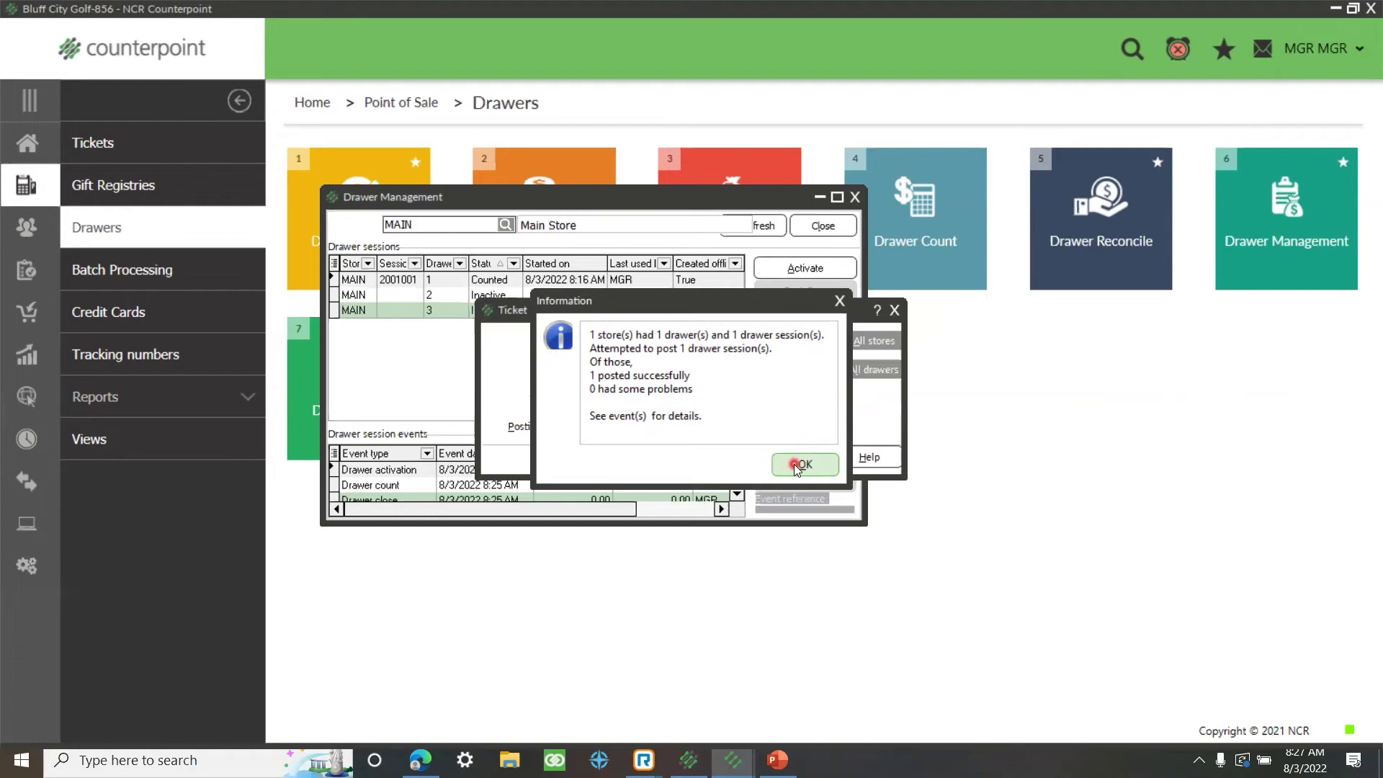
{"action": "left_click", "coordinate": [855, 196]}
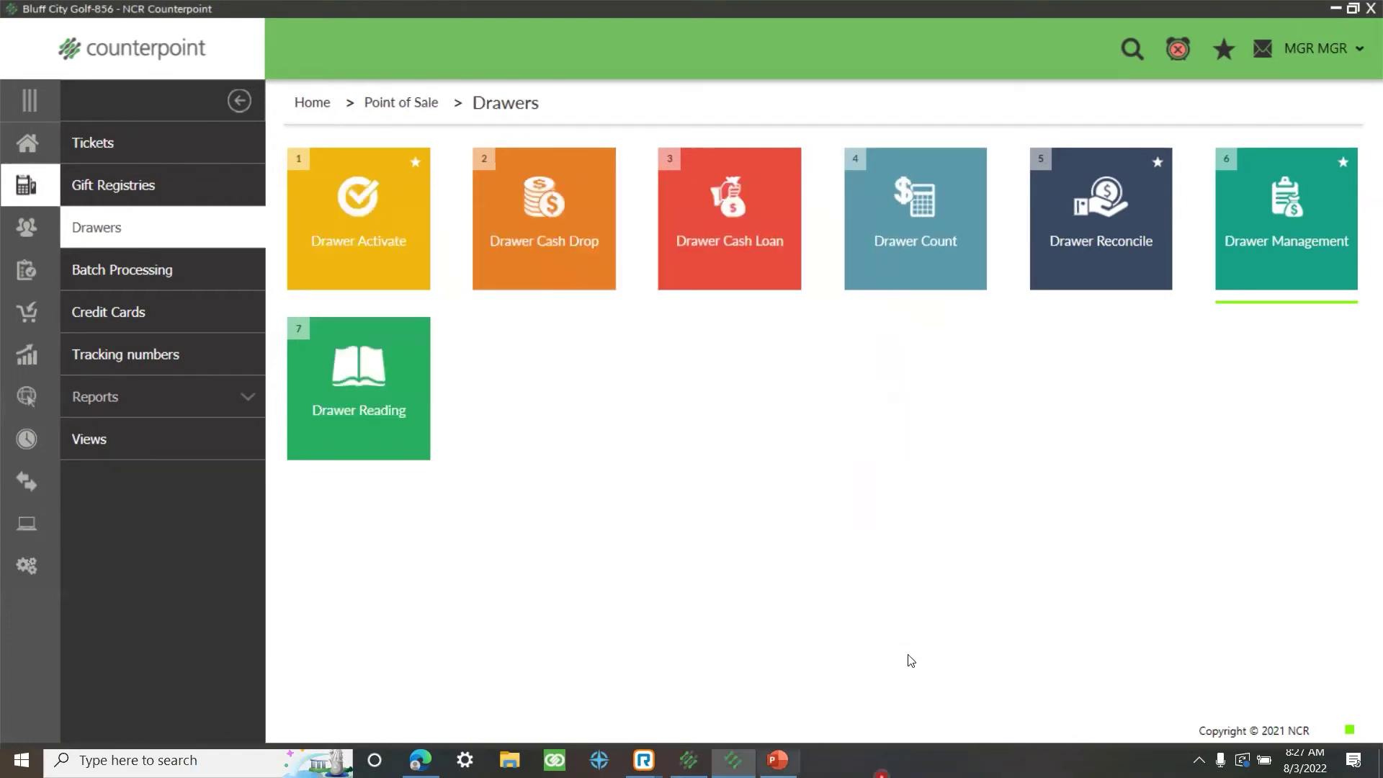
{"action": "left_click", "coordinate": [27, 149]}
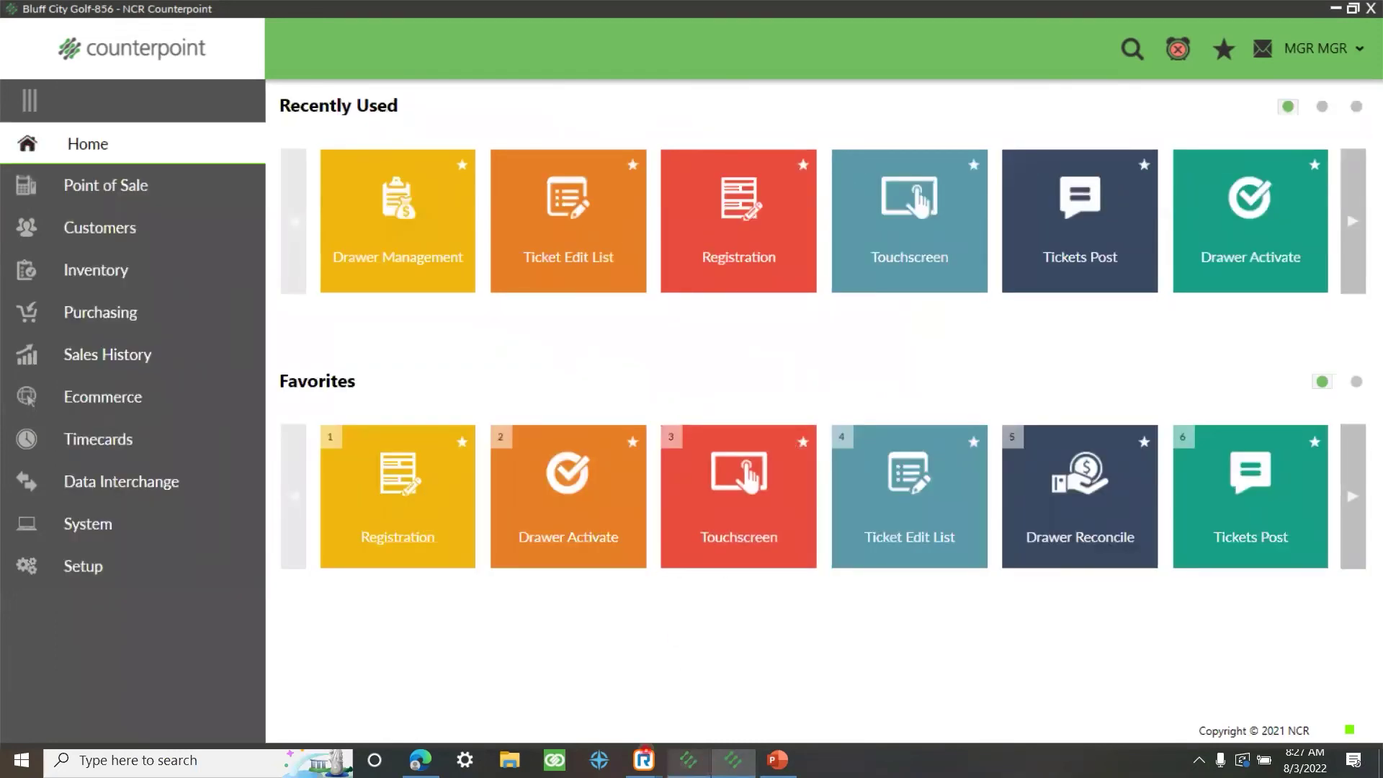
Step: Switch to PowerPoint, start the slide show from the Key Takeaways slide, and hide Presenter View
{"action": "left_click", "coordinate": [777, 760]}
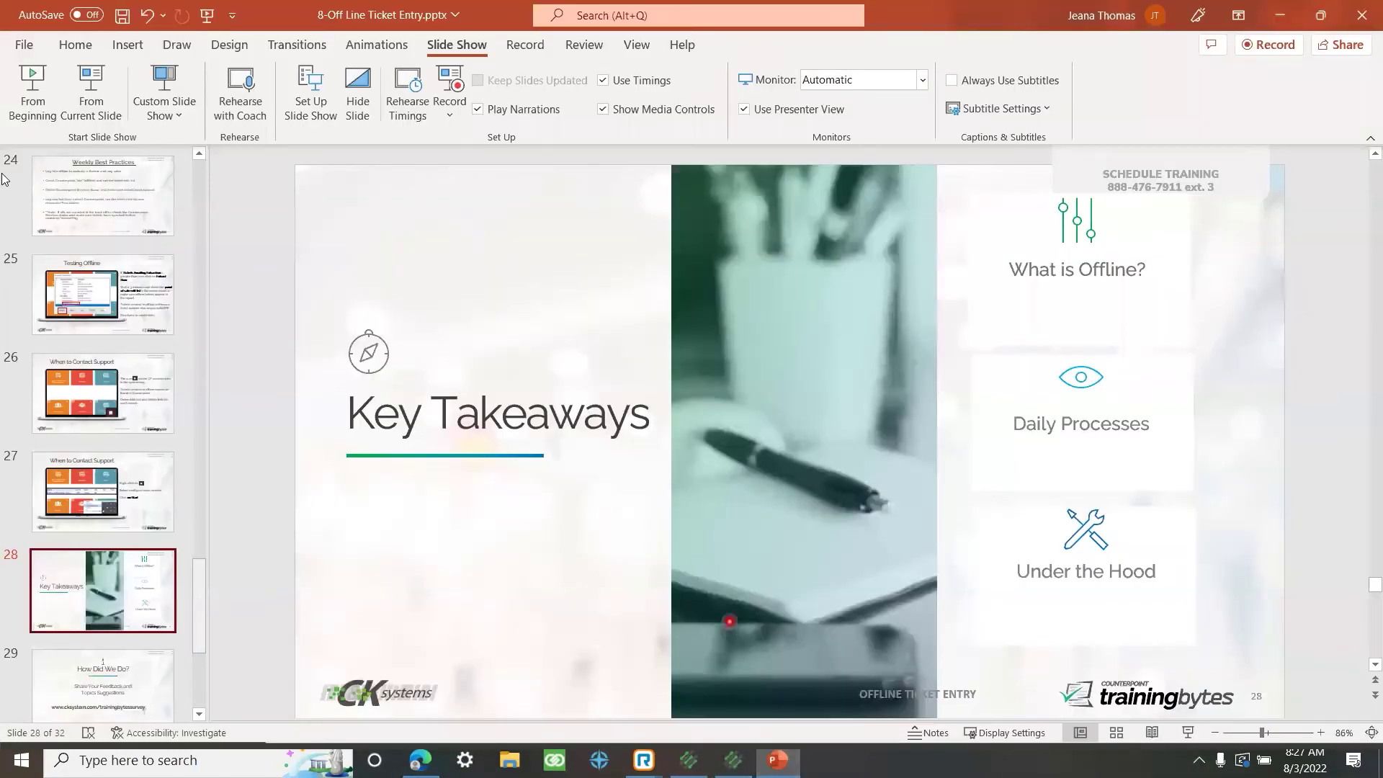
{"action": "left_click", "coordinate": [86, 84]}
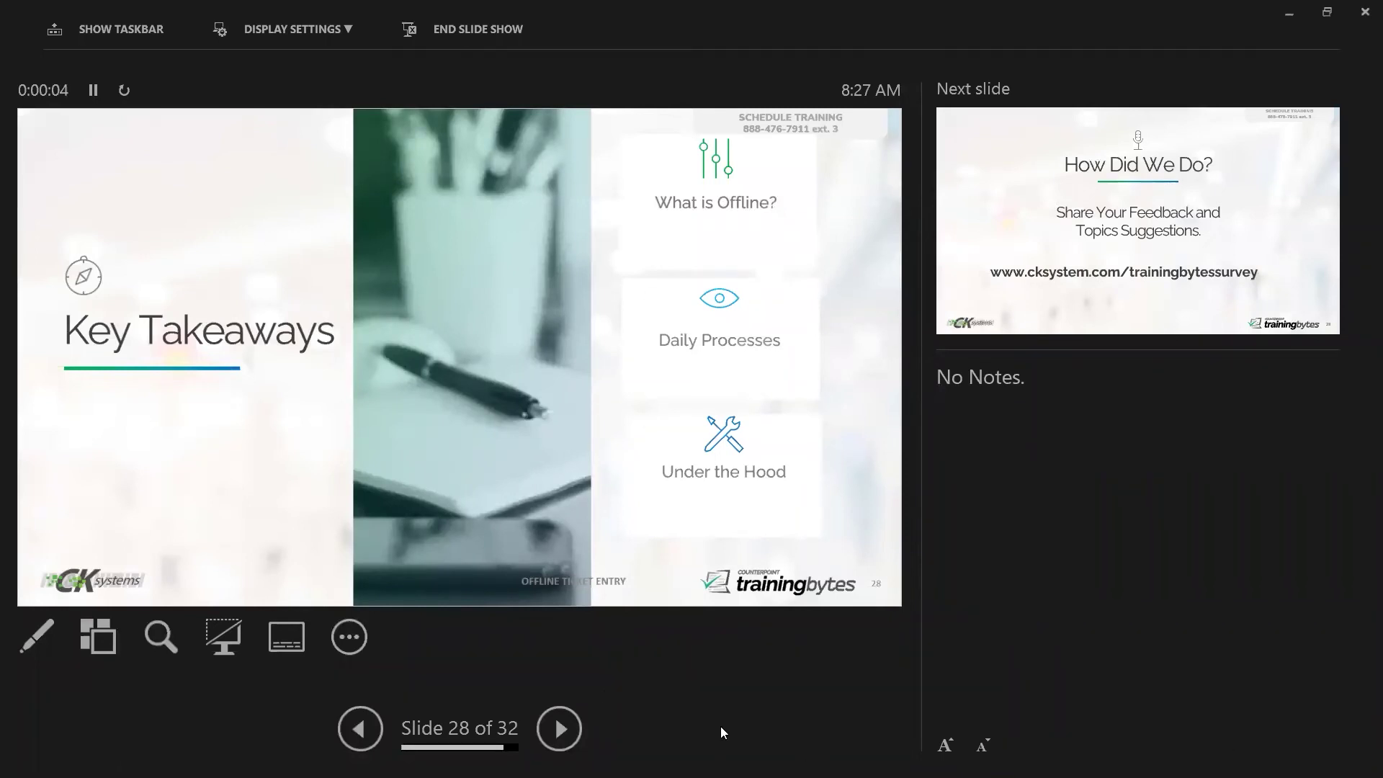
{"action": "left_click", "coordinate": [352, 647]}
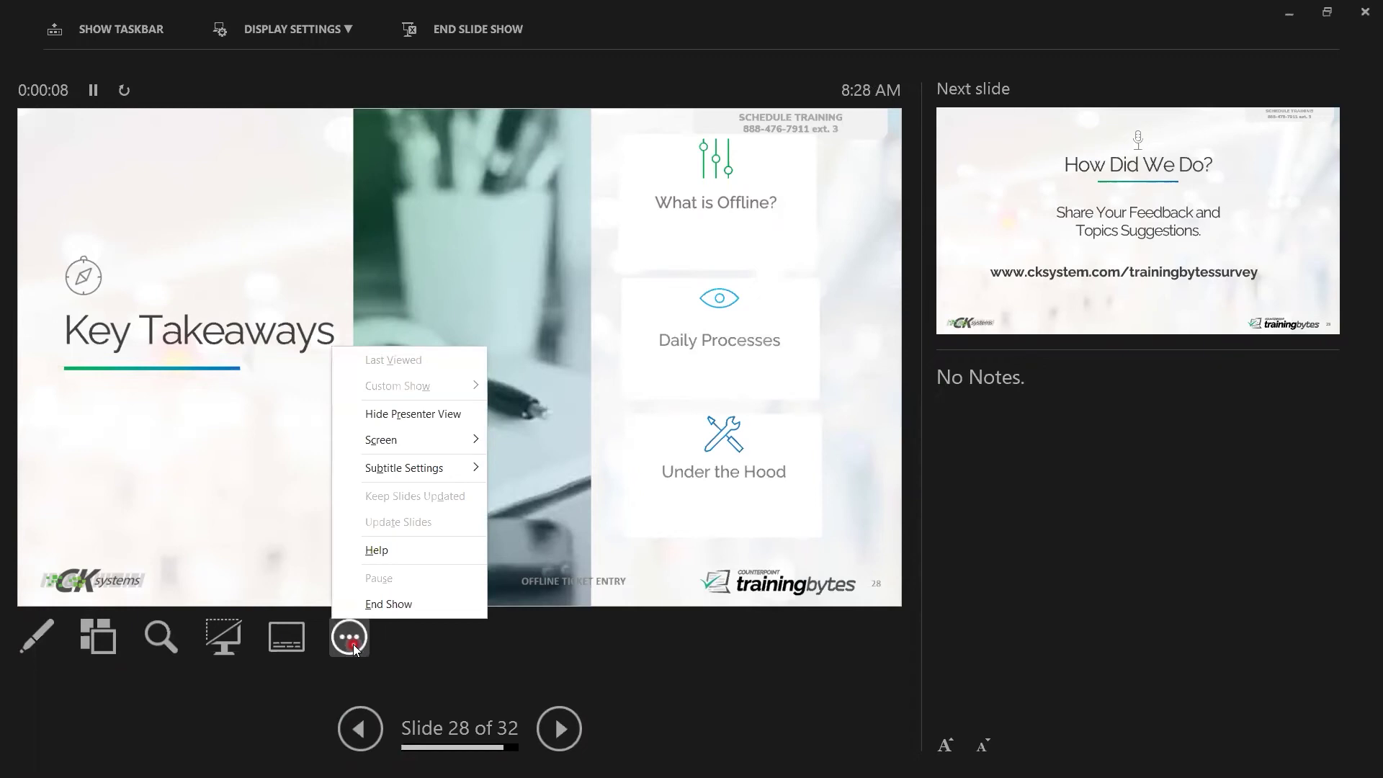
{"action": "left_click", "coordinate": [479, 409]}
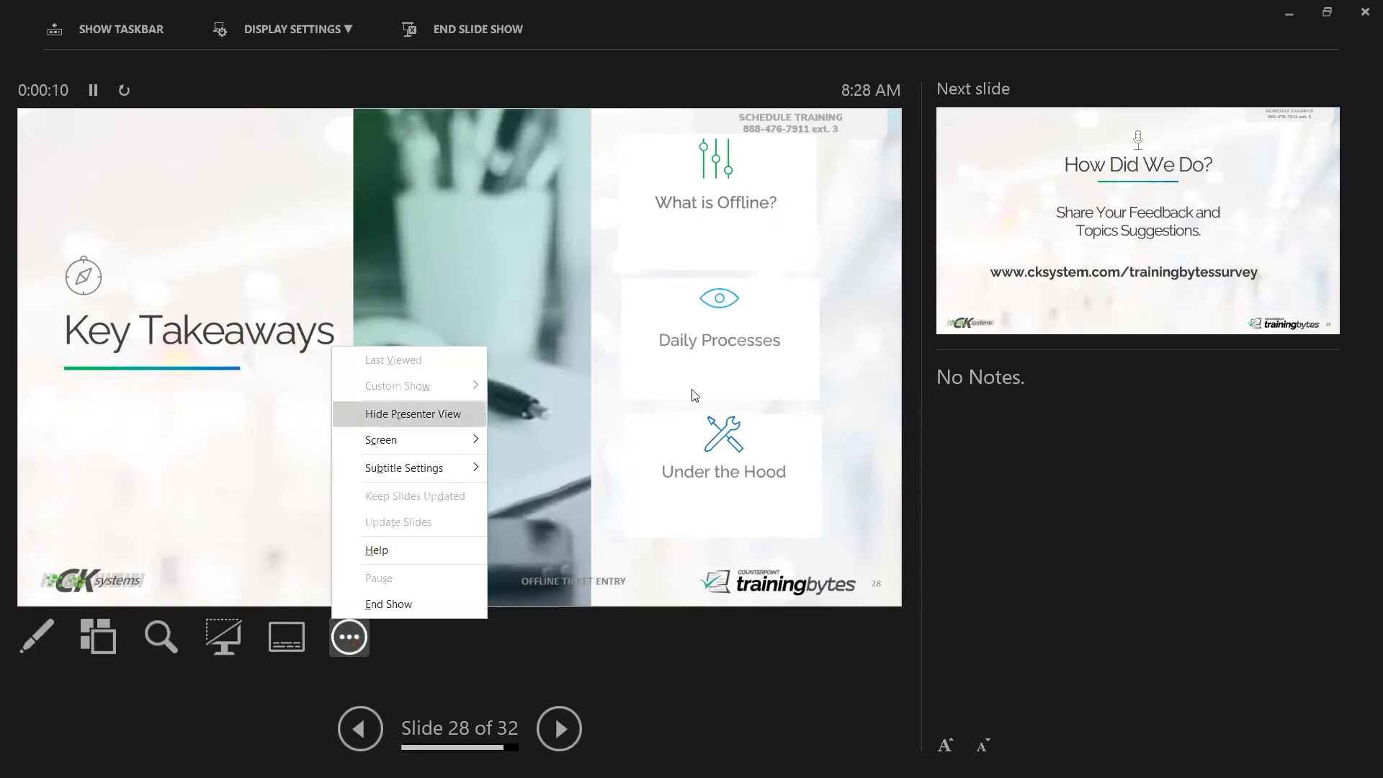